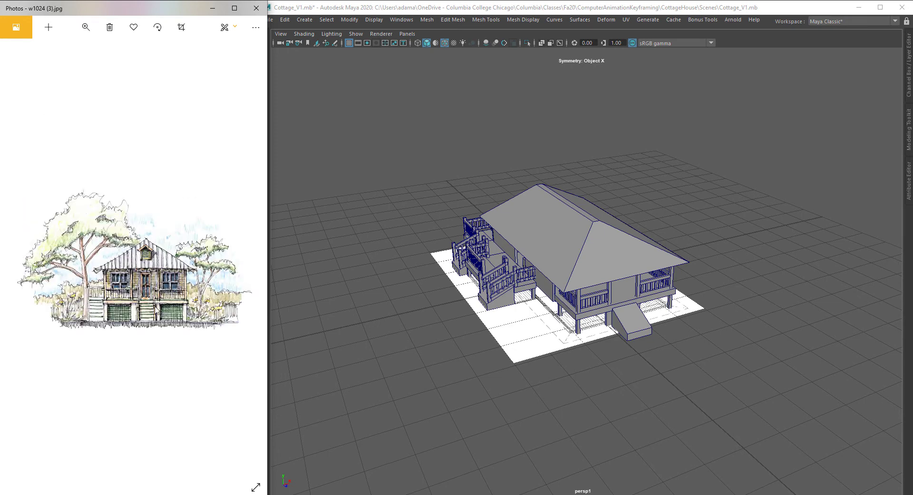
Step: Browse through the cottage reference photos in the image viewer
key(Left)
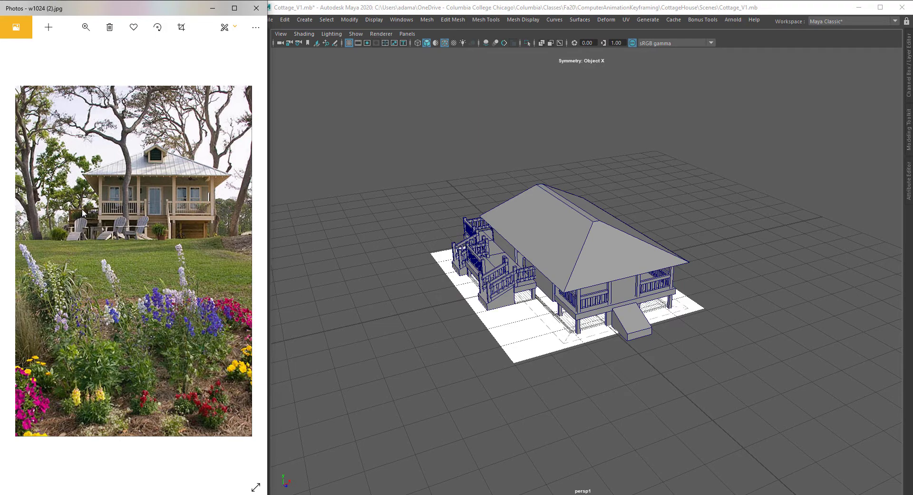
key(Left)
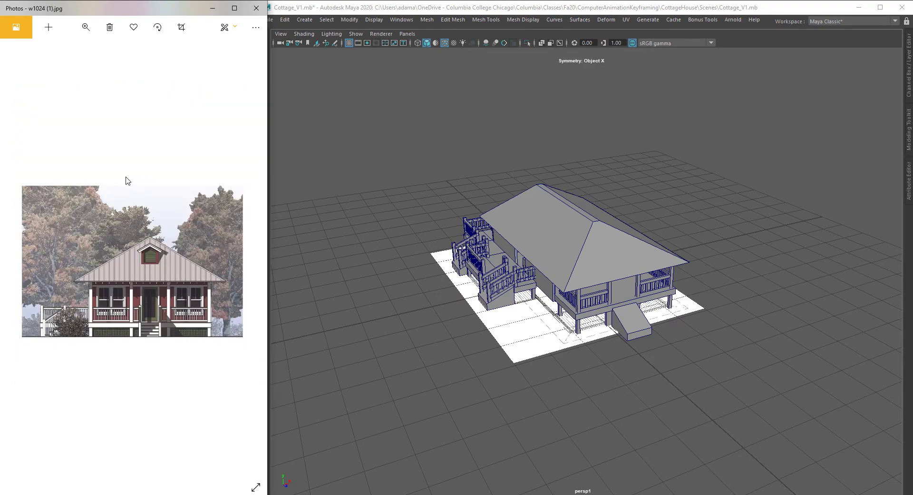
key(Left)
key(Left)
key(Left)
key(Left)
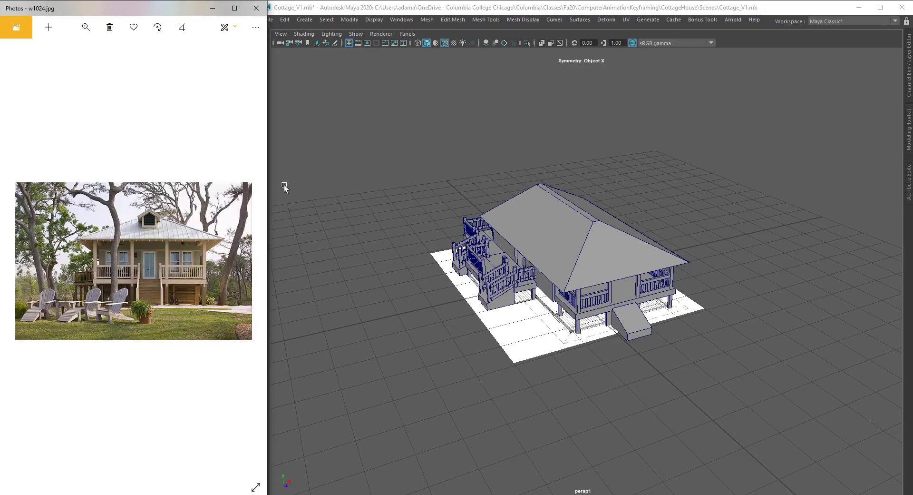
Step: Inspect the cottage model from several angles in the perspective viewport
alt+drag(520, 258, 536, 213)
scroll(551, 209, up, 5)
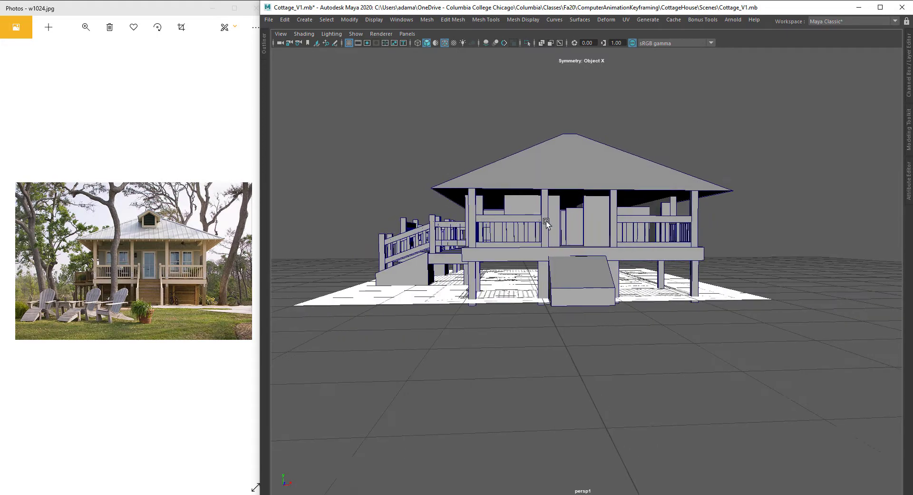
alt+middle_drag(546, 220, 586, 243)
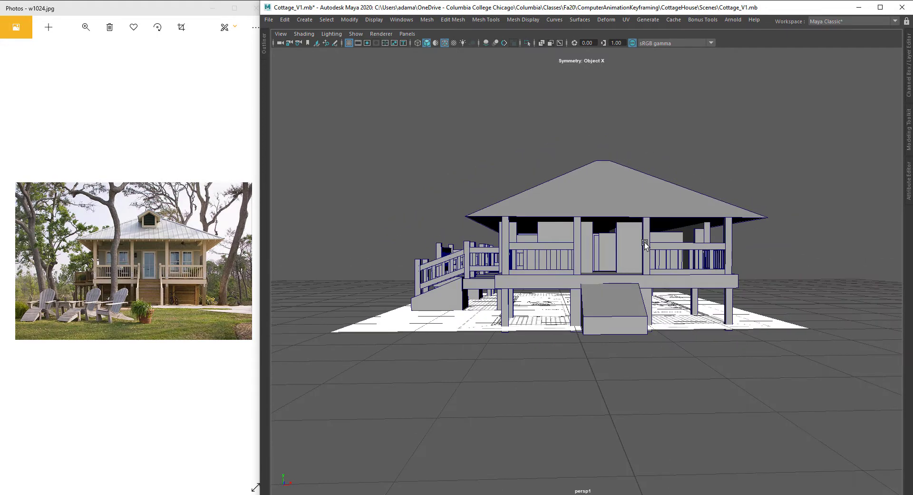
alt+drag(625, 265, 594, 264)
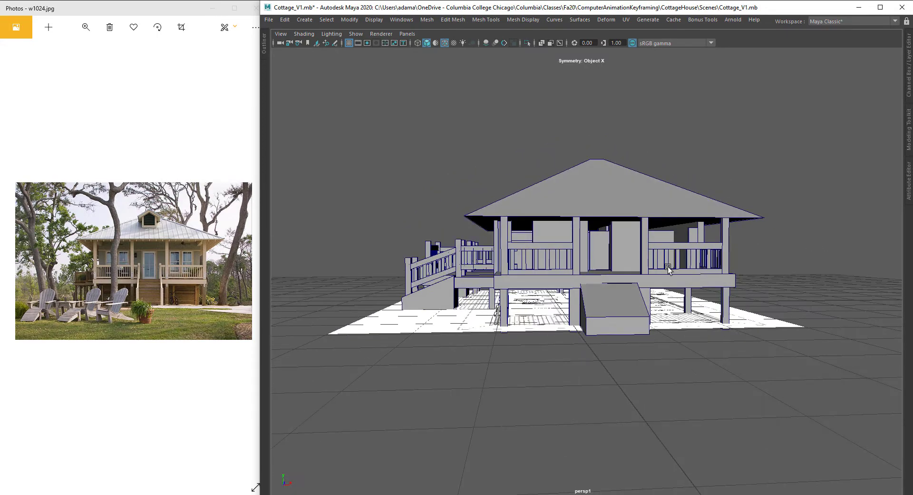
alt+drag(381, 315, 303, 325)
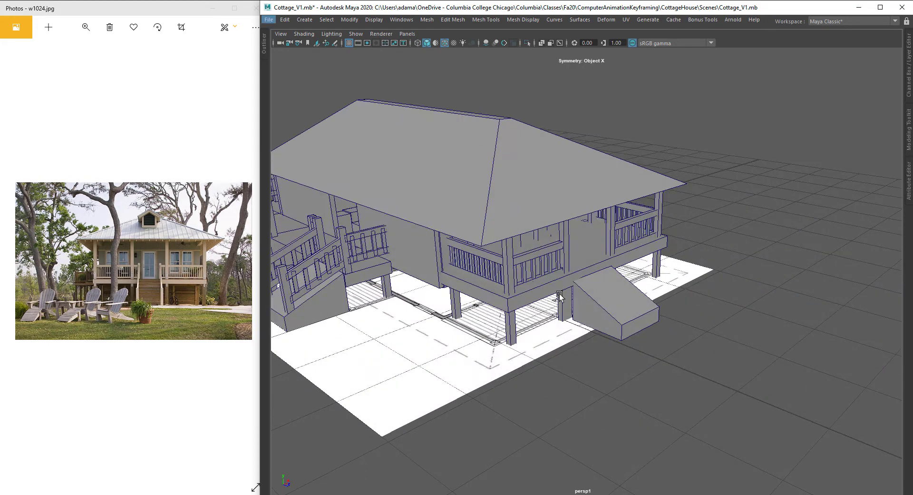
alt+drag(559, 296, 545, 333)
scroll(571, 329, down, 6)
alt+drag(618, 317, 581, 305)
scroll(581, 306, up, 3)
alt+middle_drag(581, 306, 586, 271)
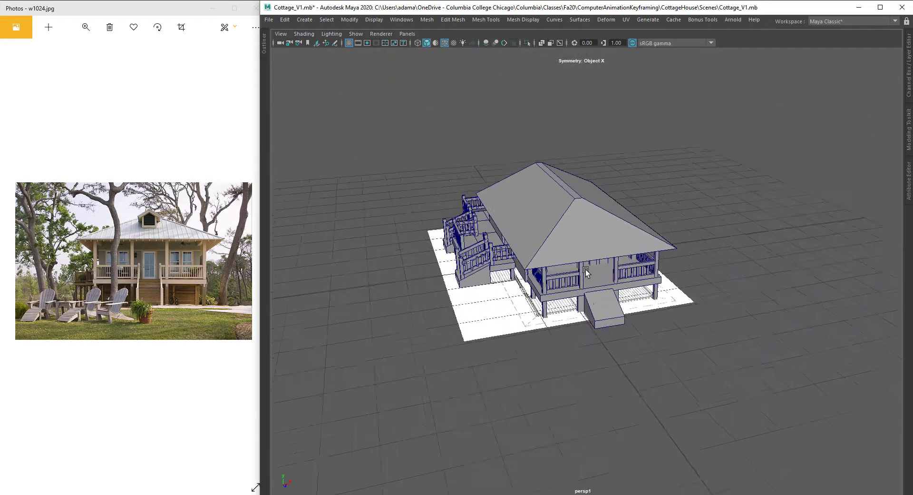
scroll(586, 272, up, 4)
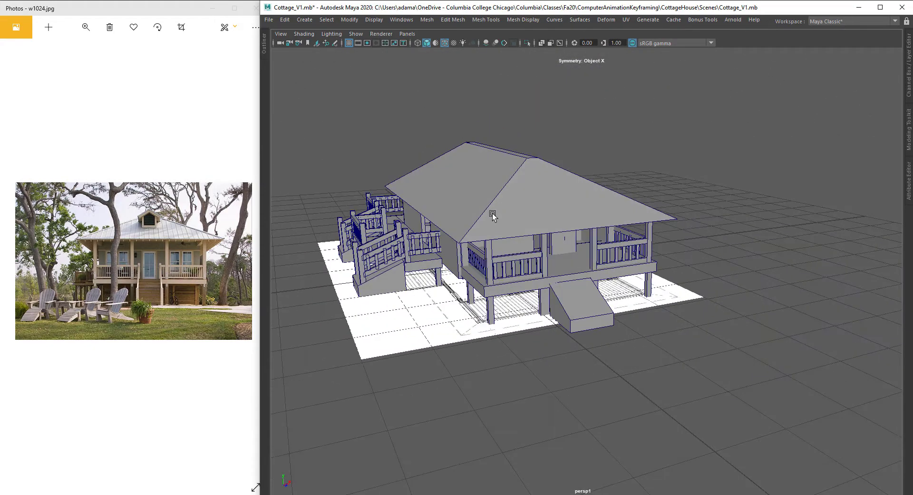
alt+drag(551, 302, 554, 321)
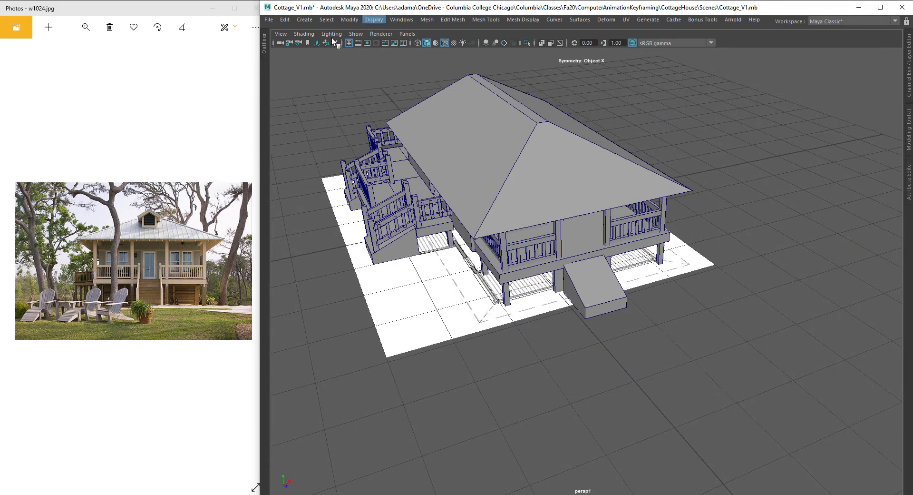
Step: Create a polygon cube by dragging it out interactively on the grid in front of the cottage
click(299, 22)
mouse_move(356, 52)
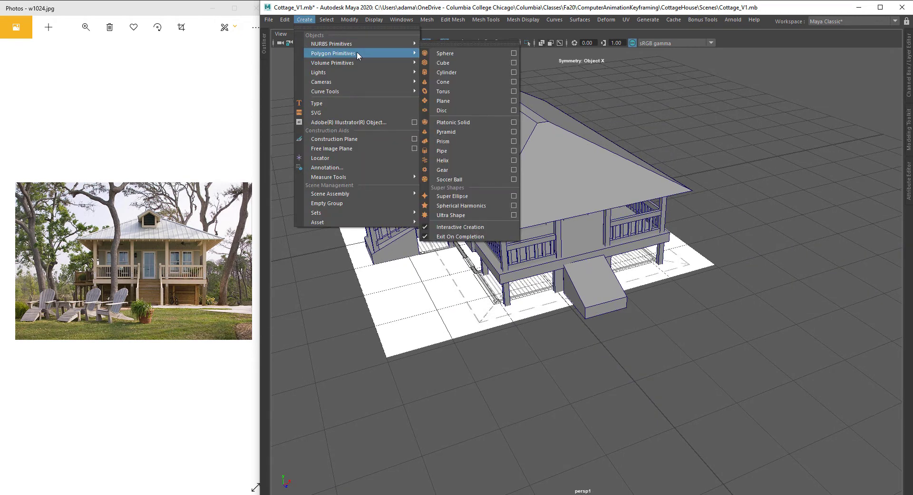
click(455, 63)
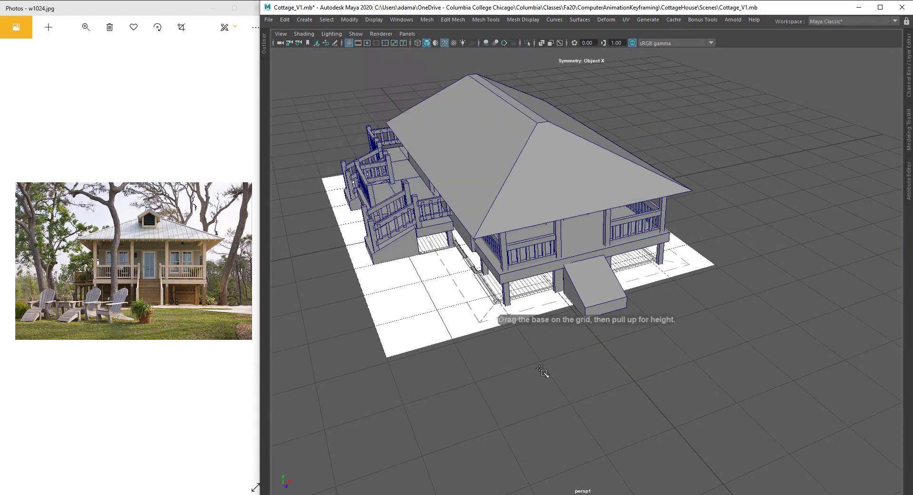
ctrl+shift+drag(541, 369, 549, 376)
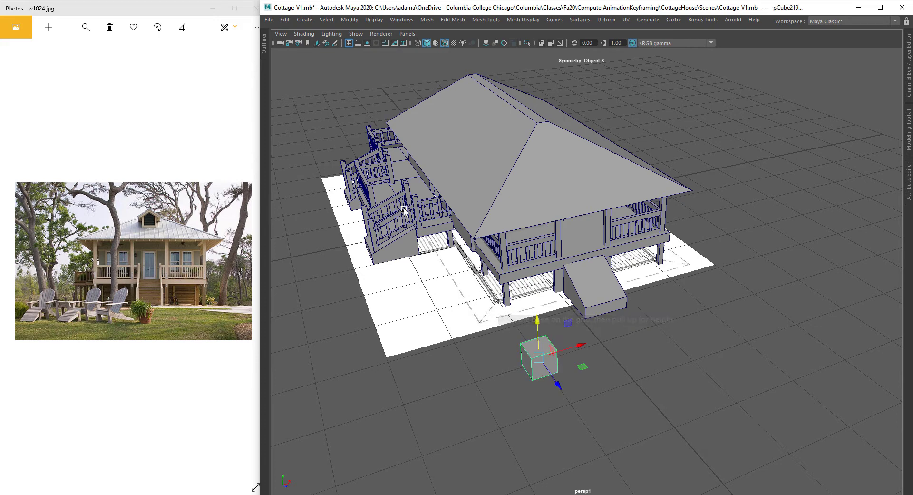
Step: Turn off Interactive Creation for polygon primitives
click(304, 20)
mouse_move(333, 53)
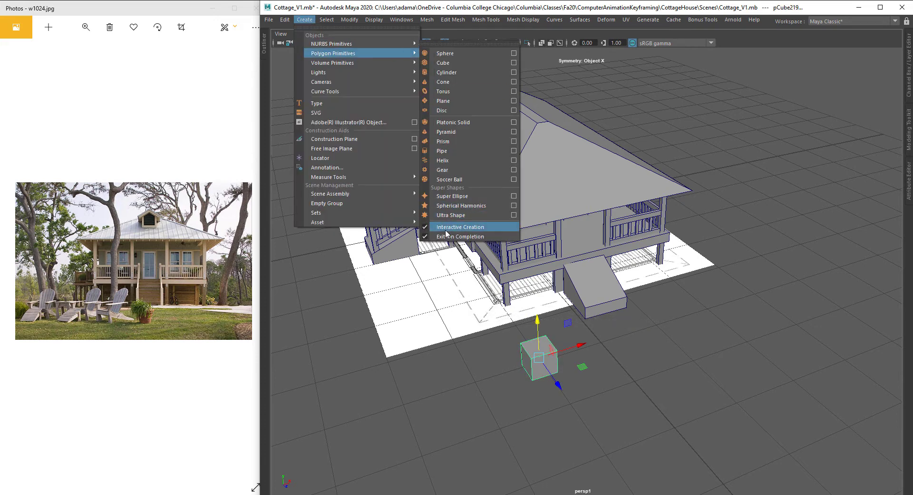
click(447, 228)
Step: Create a default polygon cube at the scene origin
click(304, 20)
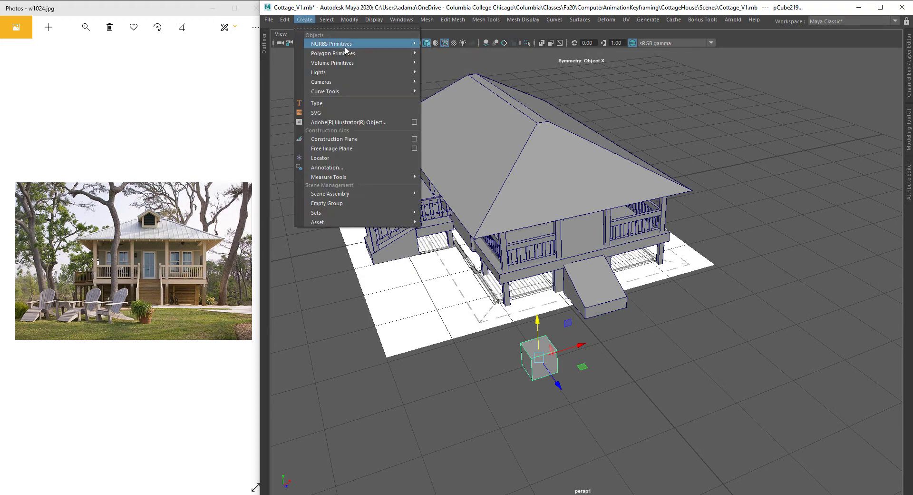
mouse_move(343, 55)
click(471, 62)
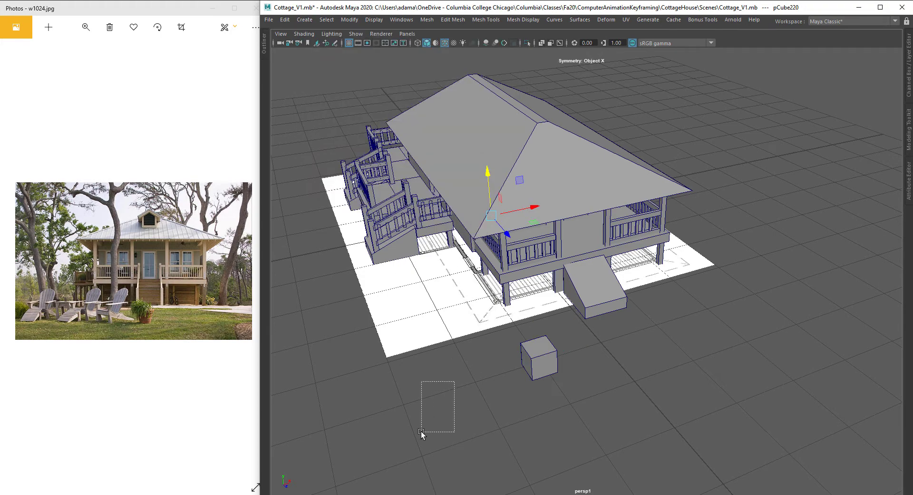
drag(421, 431, 421, 432)
mouse_move(466, 329)
alt+mouse_down()
mouse_move(453, 298)
mouse_move(458, 340)
alt+mouse_up()
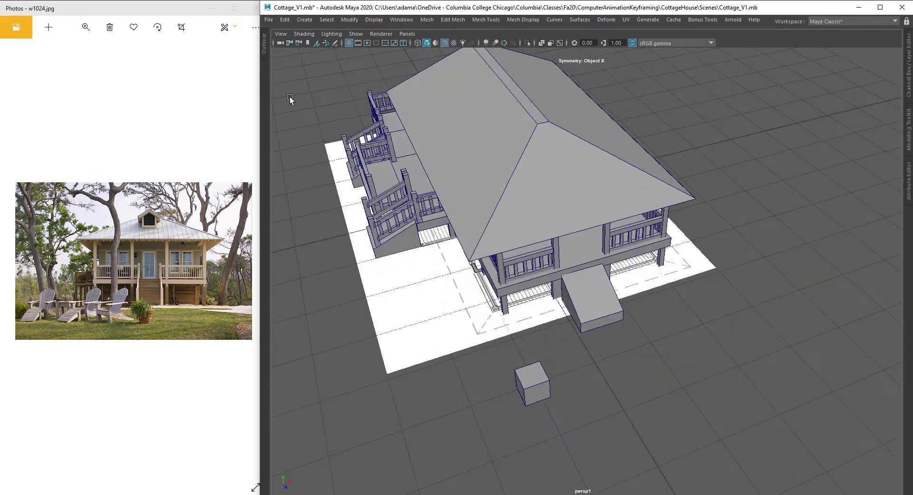
click(380, 296)
click(290, 145)
Step: Create another default polygon cube, then undo both cube creations
click(304, 20)
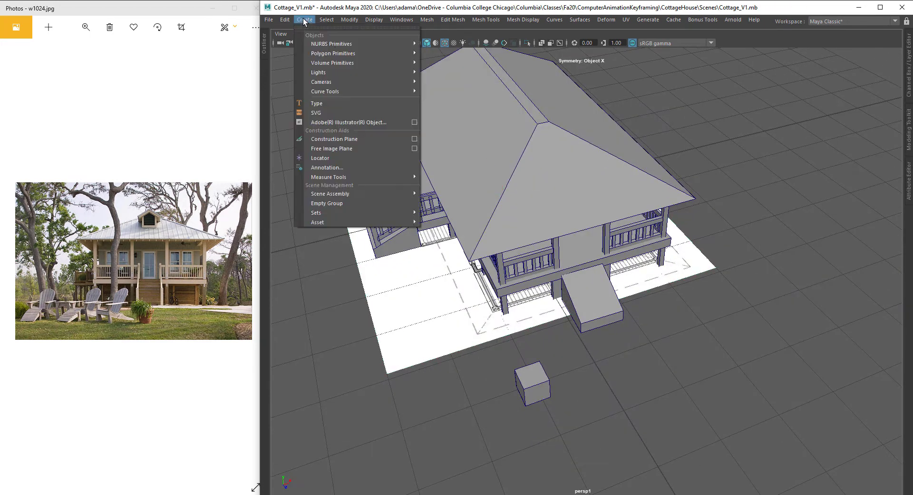
mouse_move(342, 53)
click(445, 62)
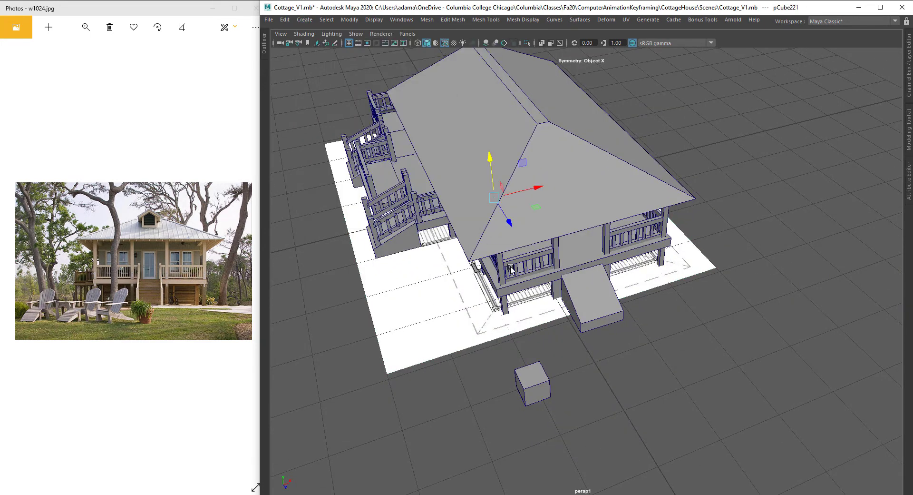
drag(511, 223, 579, 324)
key(ctrl+z)
key(ctrl+z)
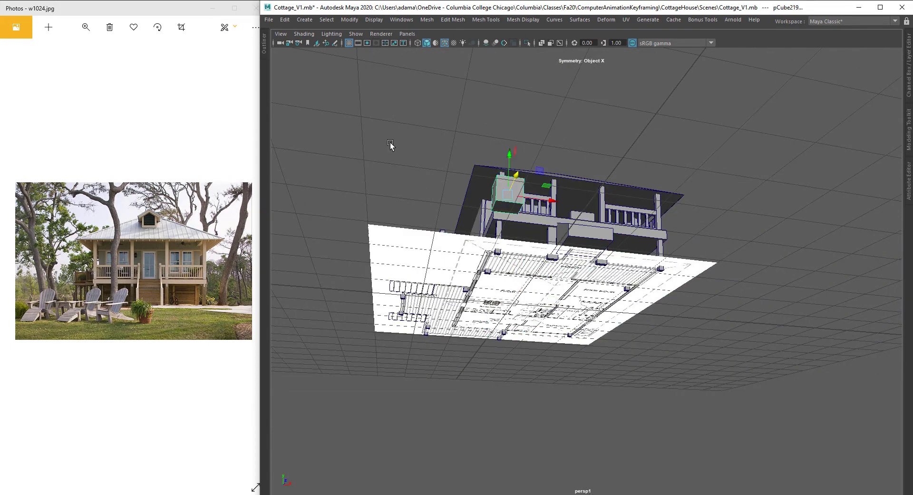
Step: Turn Interactive Creation for polygon primitives back on
click(304, 20)
mouse_move(329, 52)
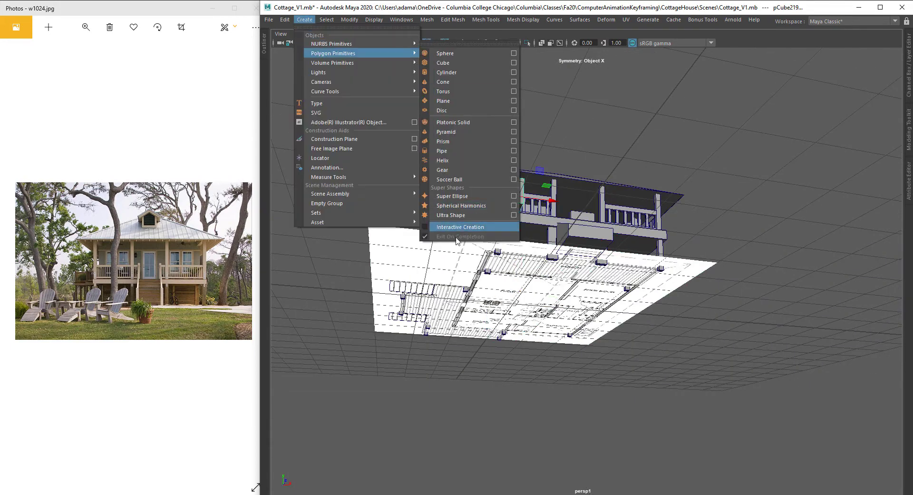
click(494, 228)
Step: Try dragging out another cube on the grid interactively, then undo it
alt+drag(495, 228, 536, 271)
click(304, 20)
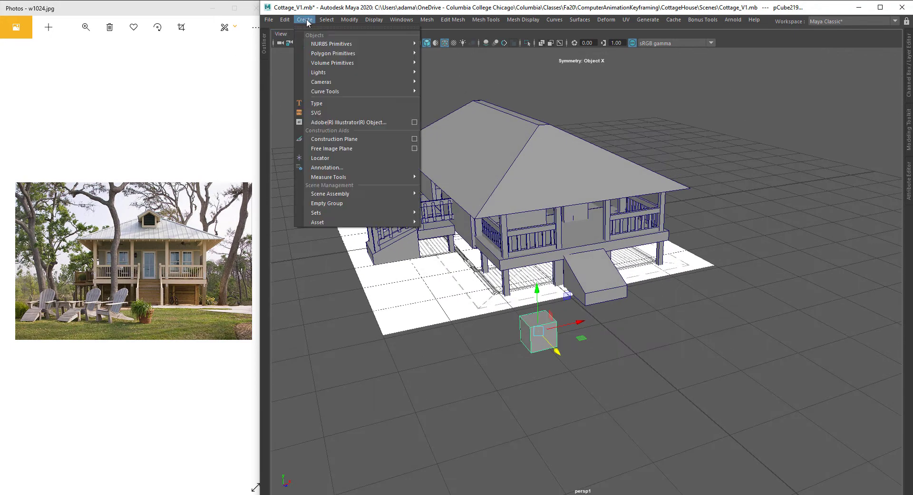
mouse_move(329, 54)
click(464, 64)
drag(443, 321, 419, 393)
drag(419, 394, 441, 298)
key(ctrl+z)
alt+drag(543, 288, 541, 283)
Step: Create a larger cube beside the first one by dragging on the grid, then delete it
click(306, 20)
mouse_move(330, 54)
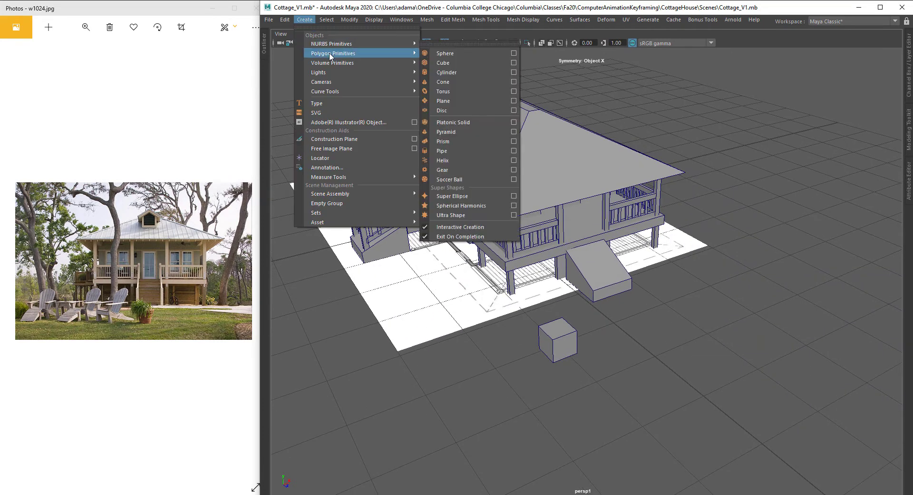
click(455, 63)
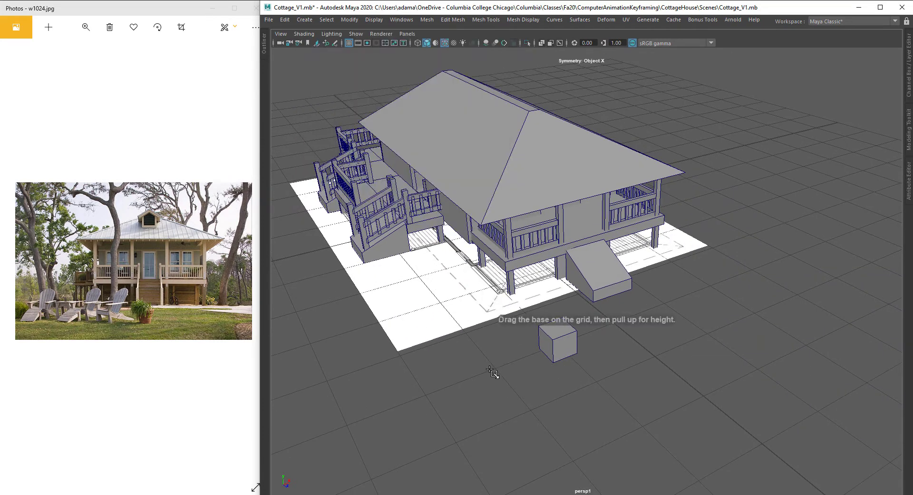
mouse_move(482, 374)
ctrl+shift+mouse_down()
mouse_move(506, 383)
mouse_move(488, 375)
ctrl+shift+mouse_up()
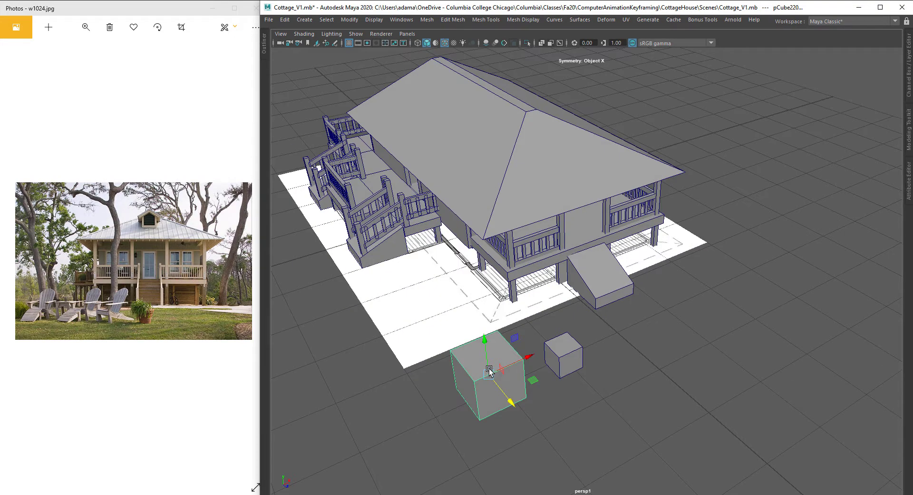
key(Delete)
Step: Select the small cube and display it in smooth mesh preview with its cage visible
scroll(539, 341, up, 5)
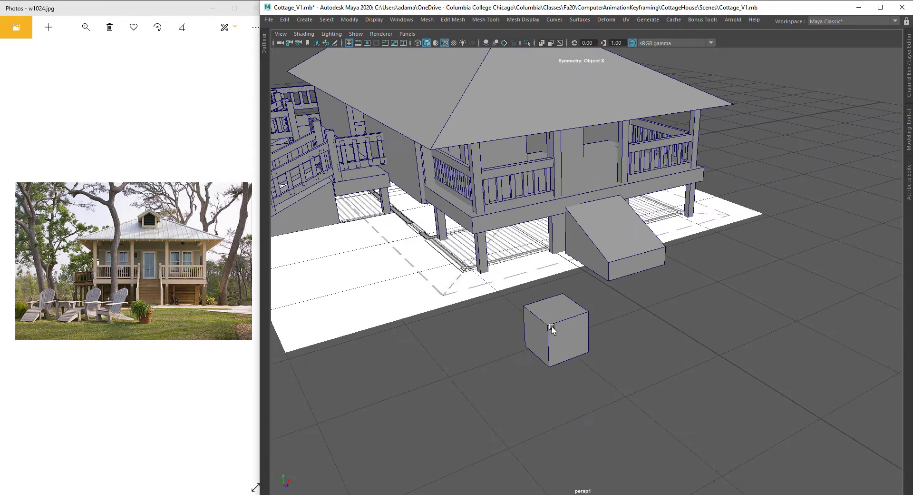
click(551, 327)
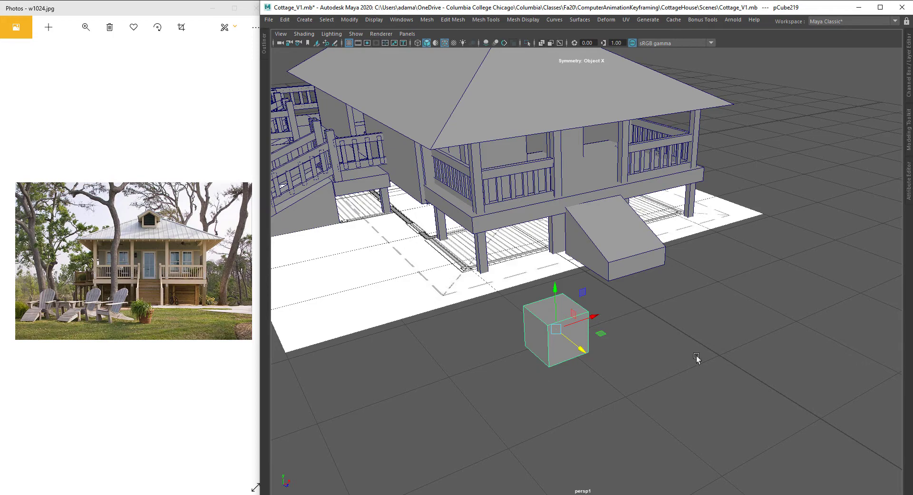
key(3)
alt+drag(617, 362, 577, 222)
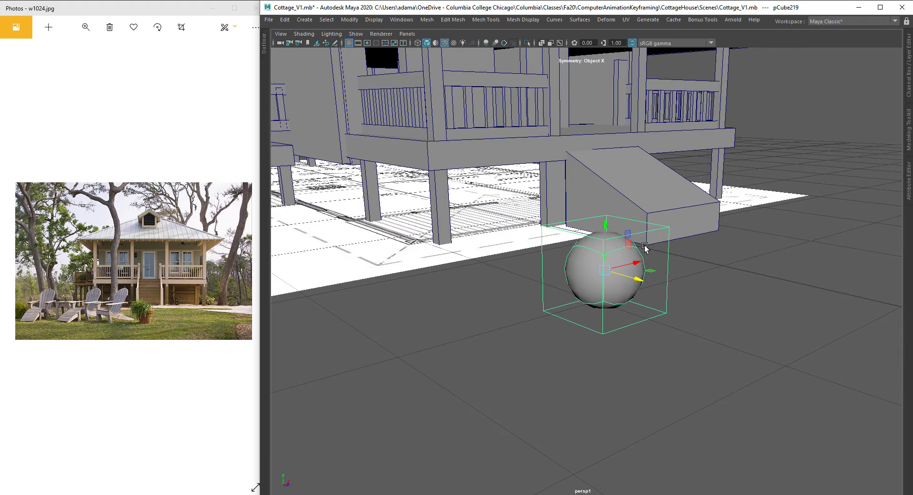
key(1)
key(3)
key(3)
alt+drag(512, 257, 484, 268)
key(2)
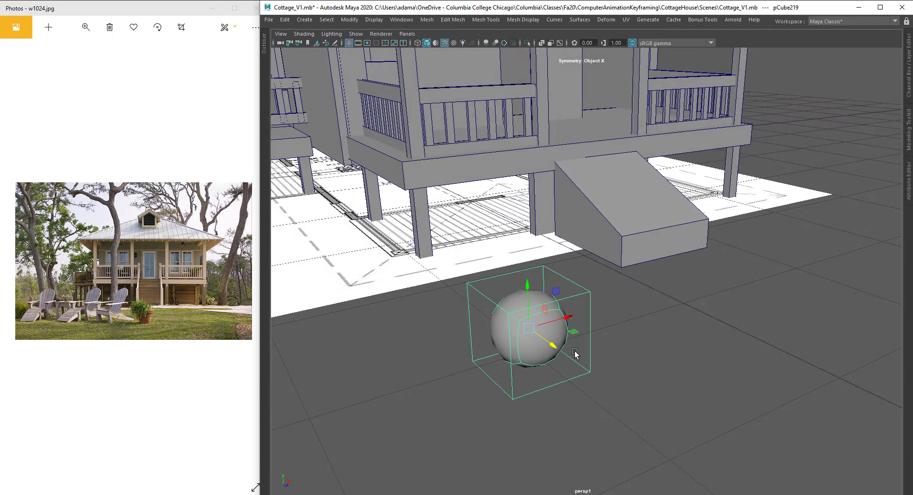
Step: Select the cube's top face and extrude it upward twice to lengthen the smoothed shape
alt+drag(577, 350, 590, 349)
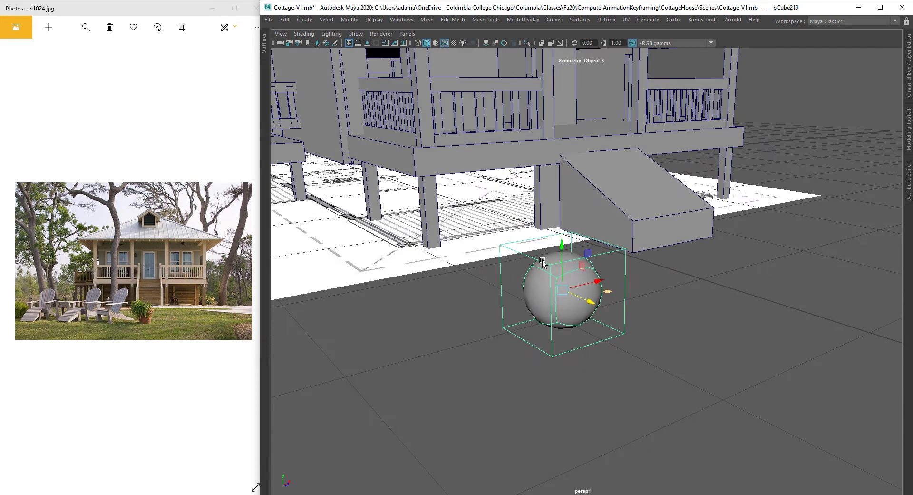
alt+drag(597, 297, 584, 269)
right_drag(615, 242, 615, 267)
click(568, 274)
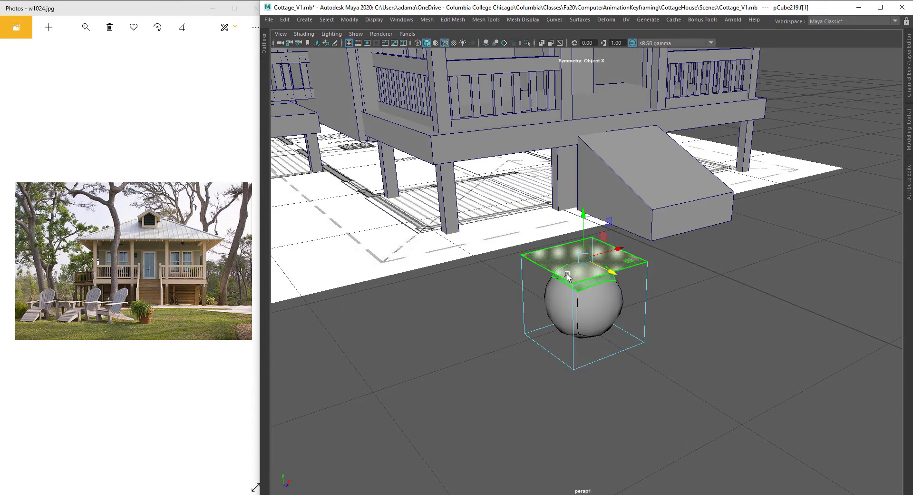
shift+right_drag(581, 211, 585, 204)
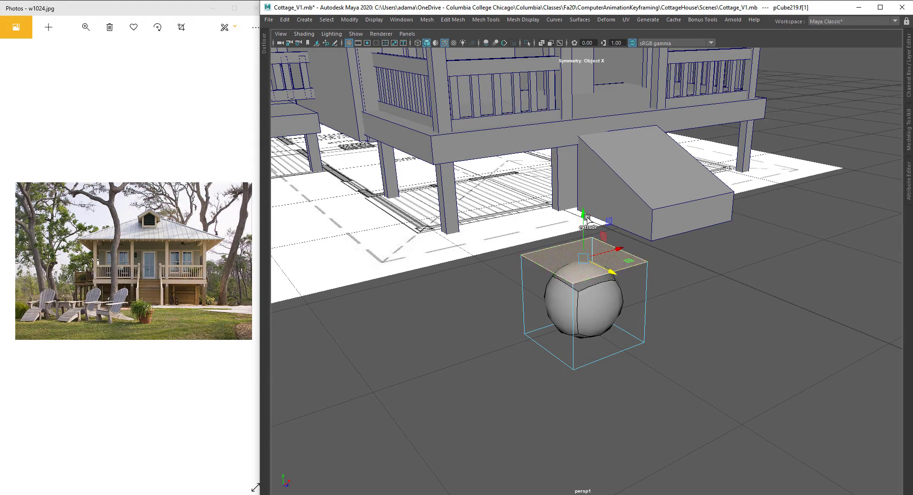
drag(584, 216, 627, 245)
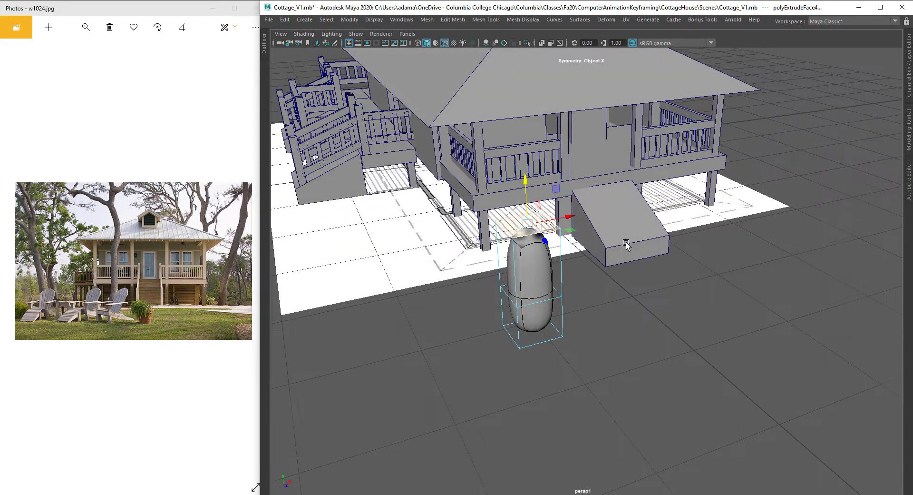
drag(524, 177, 523, 110)
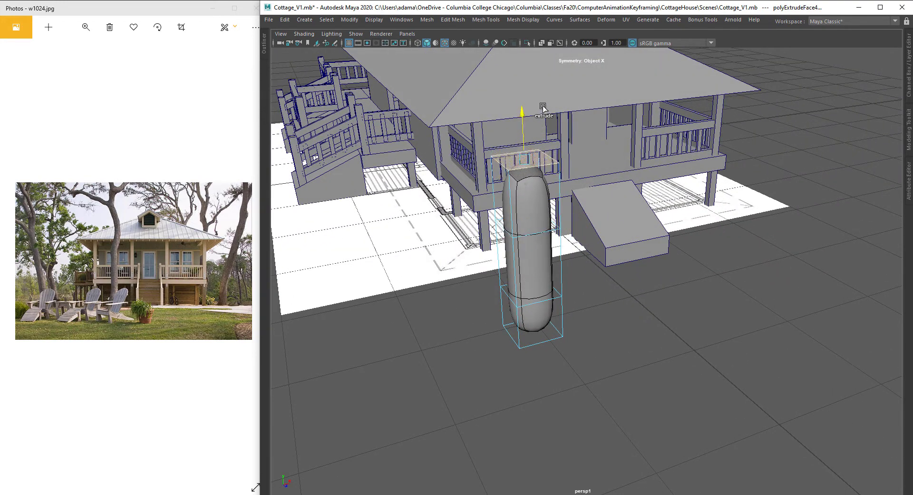
alt+drag(512, 297, 614, 304)
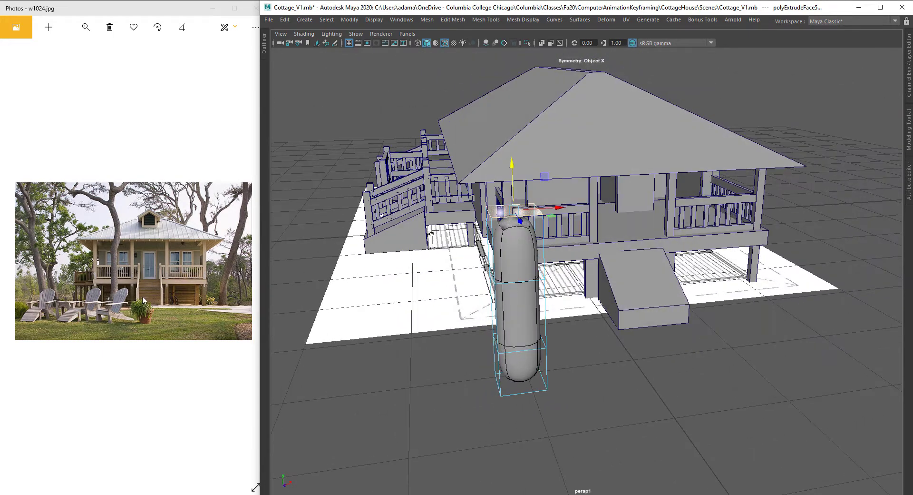
Step: Try shifting the top face sideways, then switch modeling symmetry off
alt+drag(481, 279, 471, 268)
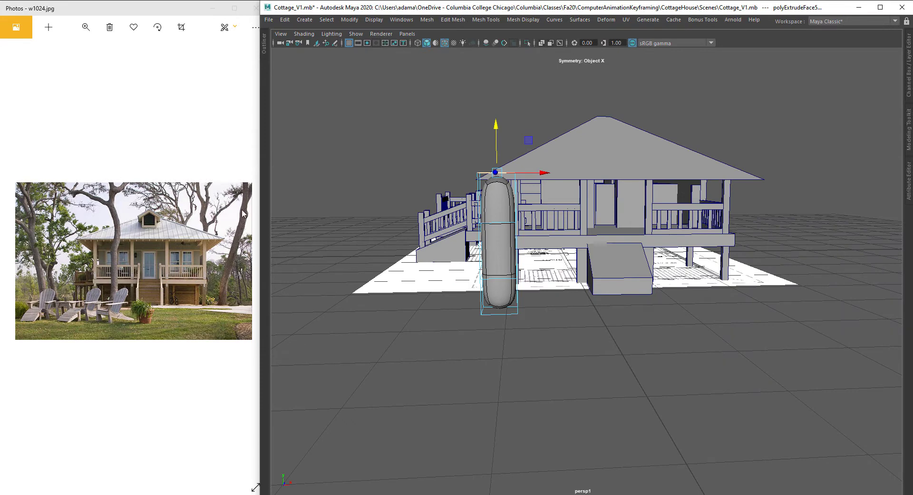
click(535, 174)
alt+drag(535, 173, 587, 57)
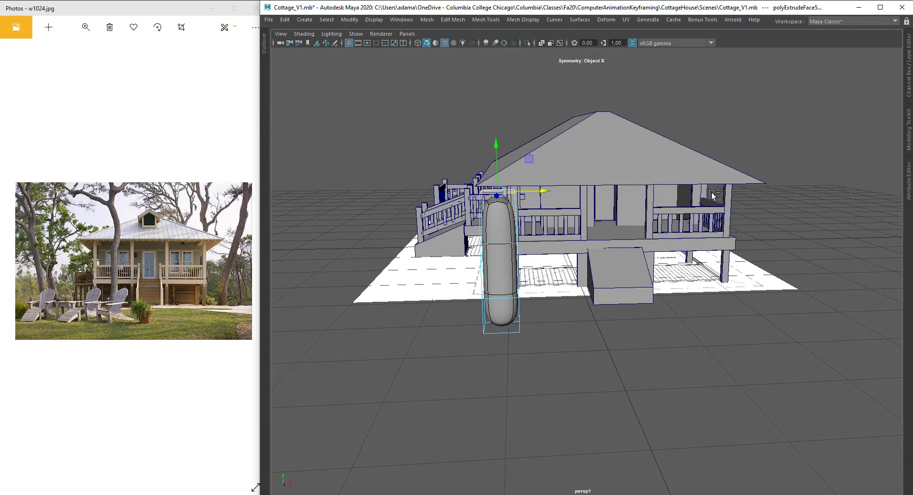
key(ctrl+space)
click(714, 35)
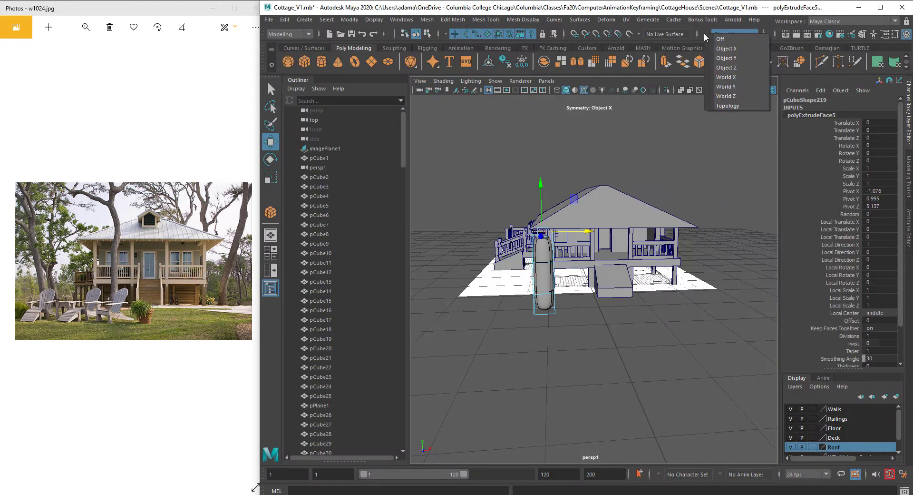
click(718, 39)
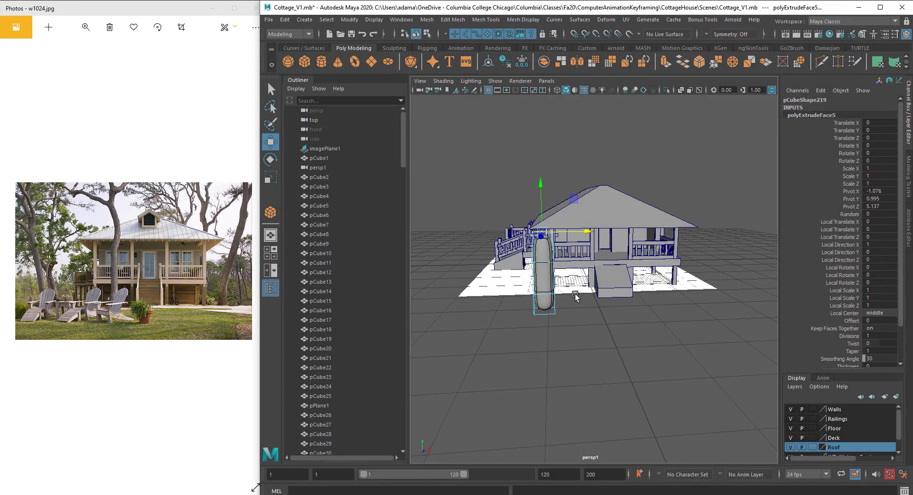
key(ctrl+space)
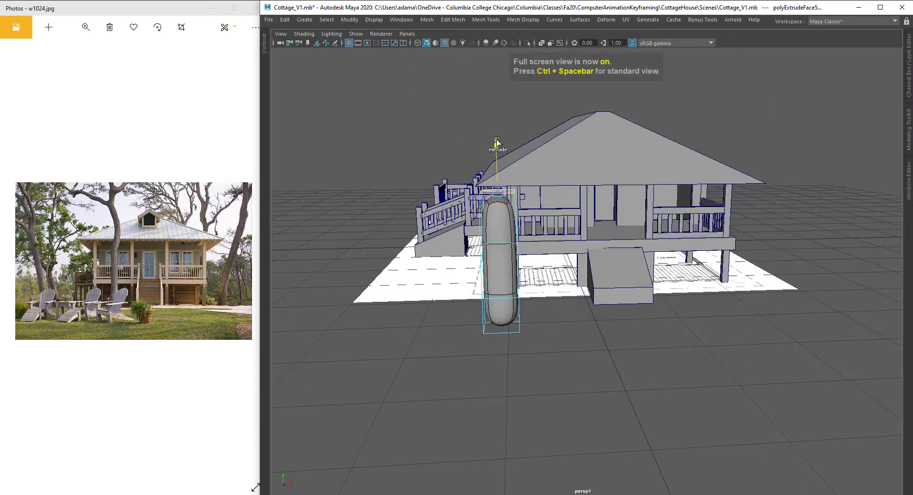
Step: Bend the shape by moving the top face sideways and extruding it upward twice with sideways offsets
drag(496, 145, 518, 172)
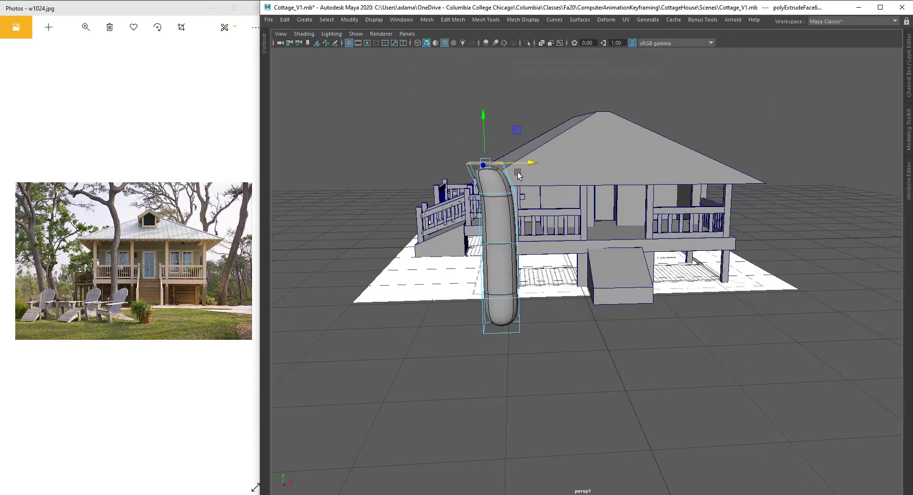
key(ctrl+e)
drag(483, 118, 483, 96)
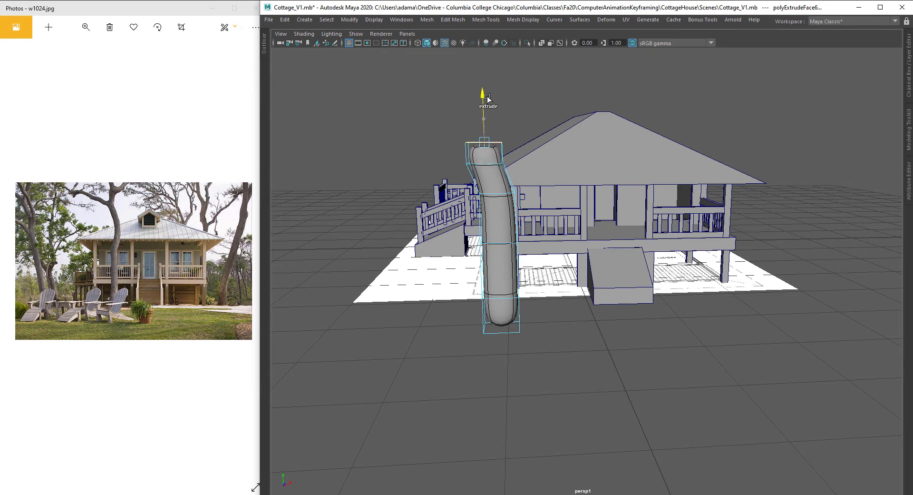
drag(510, 154, 527, 154)
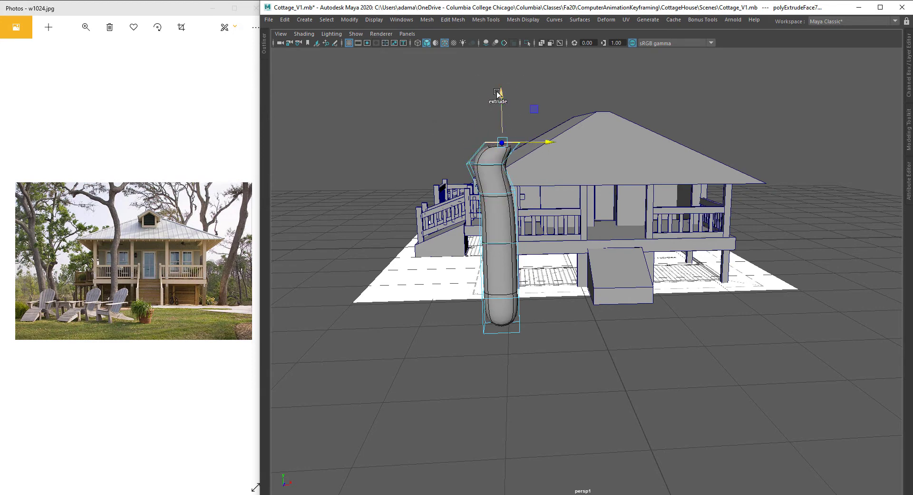
key(ctrl+e)
drag(497, 93, 511, 7)
Step: Raise the top face further to lengthen the trunk
alt+drag(598, 139, 612, 236)
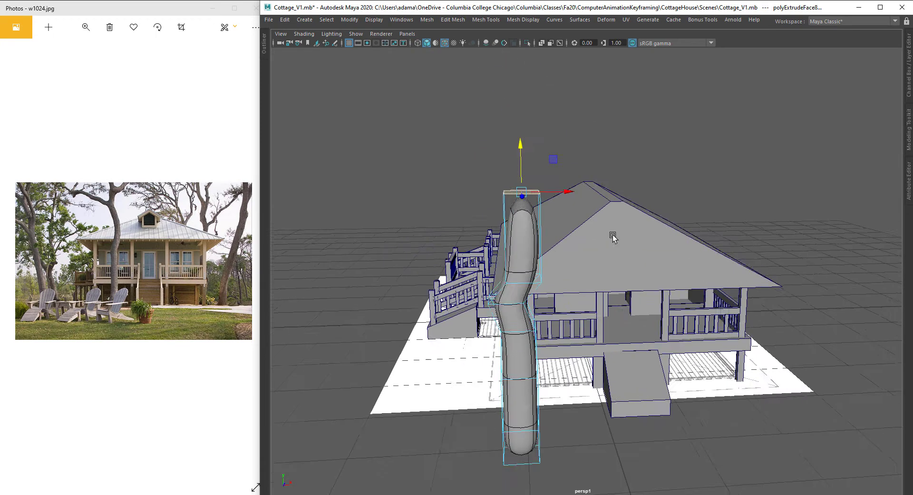
alt+middle_drag(613, 235, 616, 243)
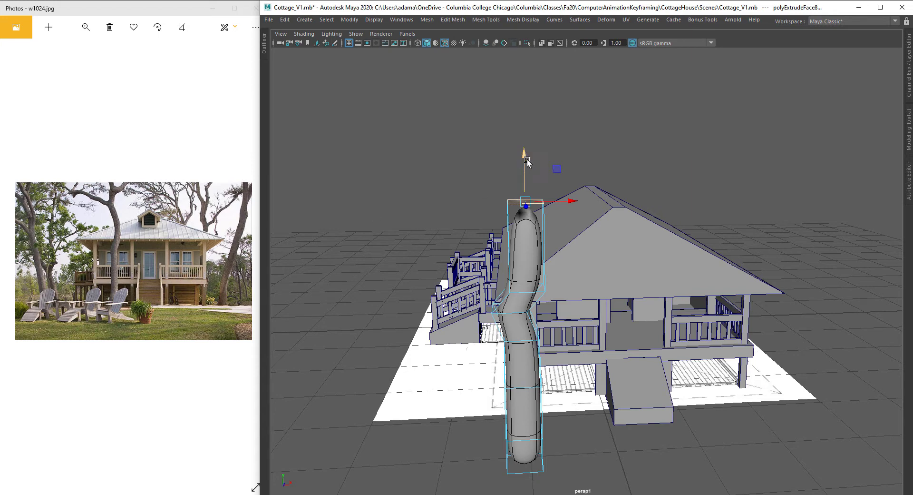
alt+drag(529, 212, 535, 194)
alt+right_drag(535, 195, 538, 144)
drag(542, 107, 541, 74)
Step: Select the side faces of the upper section and apply Circularize Components to them
alt+drag(516, 112, 617, 159)
alt+middle_drag(617, 159, 580, 175)
alt+right_drag(580, 175, 629, 188)
alt+drag(629, 189, 639, 173)
right_drag(639, 173, 614, 176)
click(622, 189)
click(766, 184)
click(576, 192)
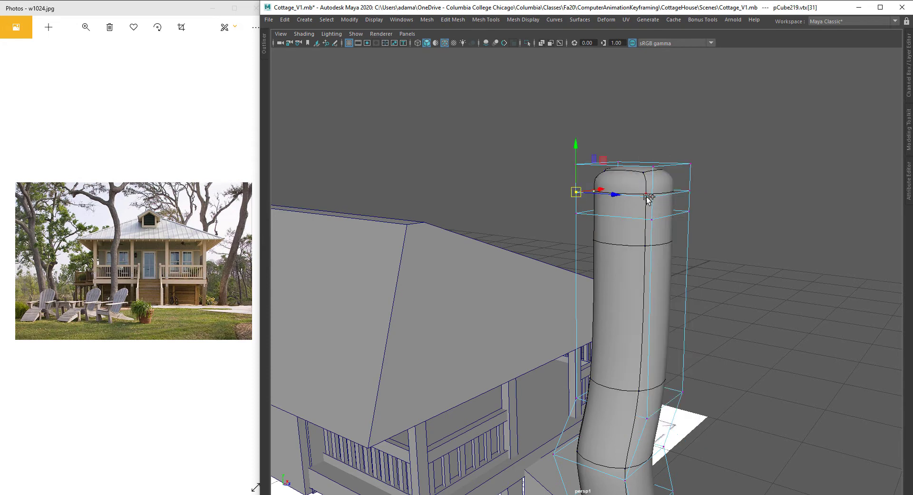
right_drag(721, 157, 690, 188)
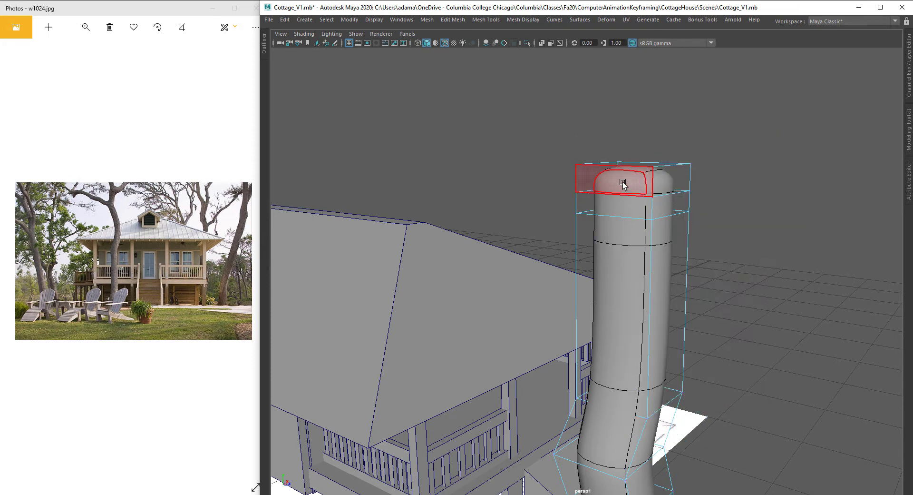
click(624, 180)
click(619, 205)
alt+drag(620, 204, 744, 159)
right_click(744, 160)
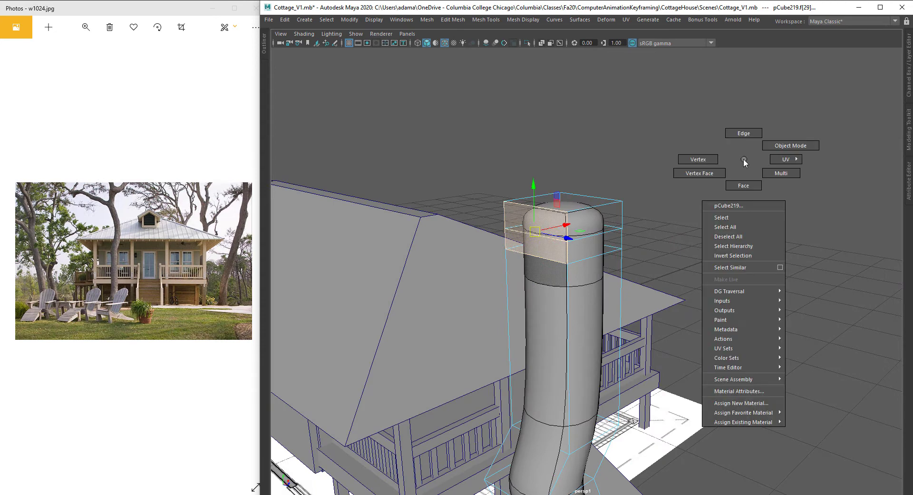
shift+right_click(529, 243)
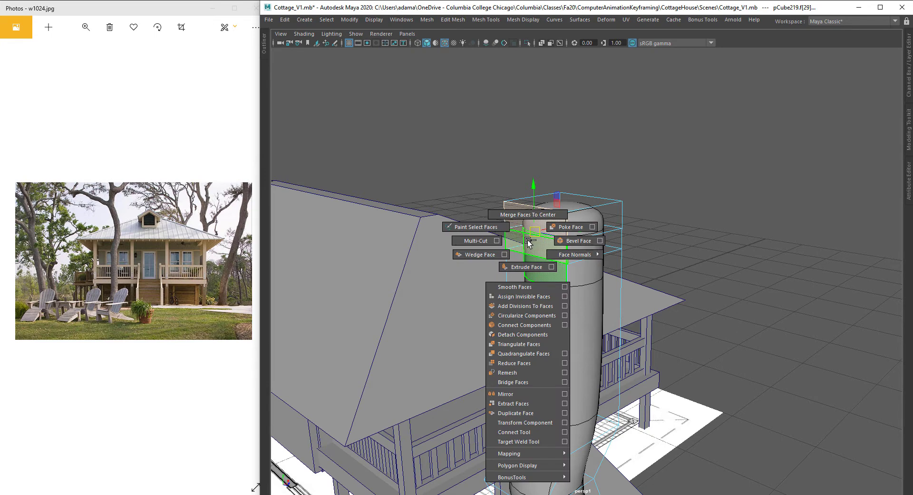
click(527, 317)
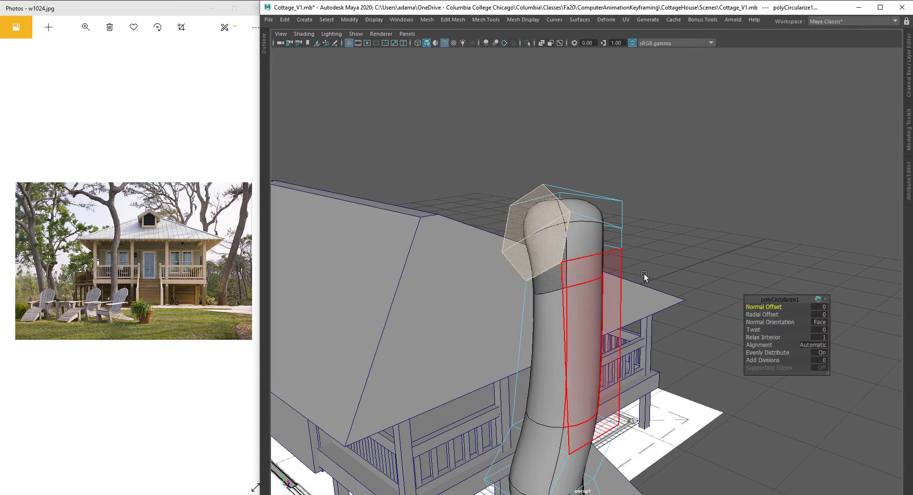
Step: Rotate the circularized side faces so they angle outward for a branch
alt+drag(421, 234, 666, 247)
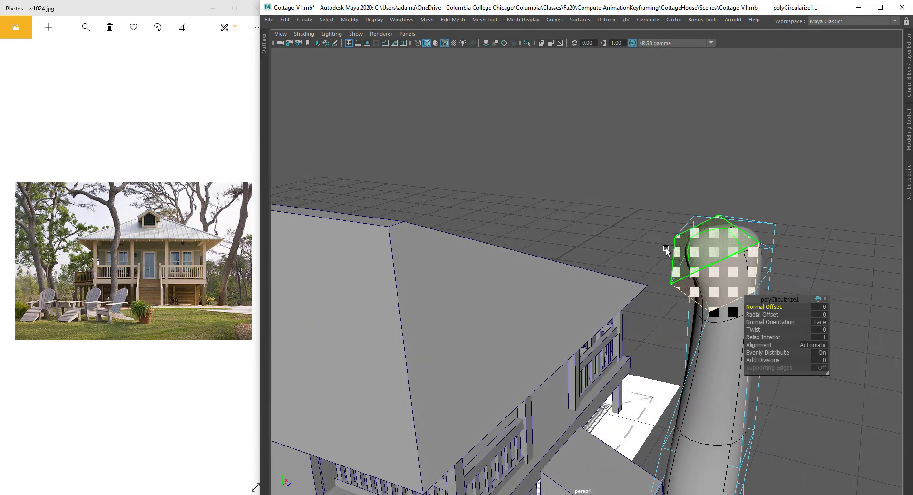
alt+middle_drag(768, 235, 622, 240)
key(r)
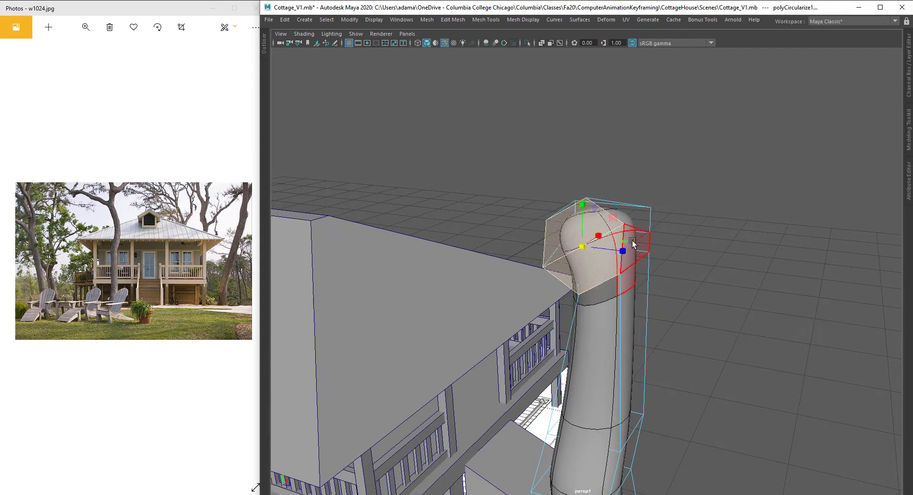
key(e)
drag(602, 227, 606, 290)
alt+middle_drag(606, 290, 654, 272)
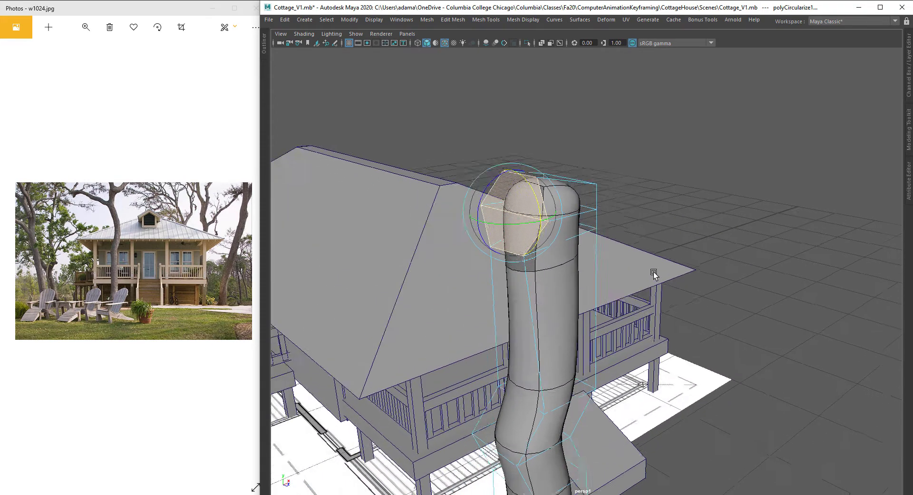
alt+right_drag(654, 272, 582, 279)
key(w)
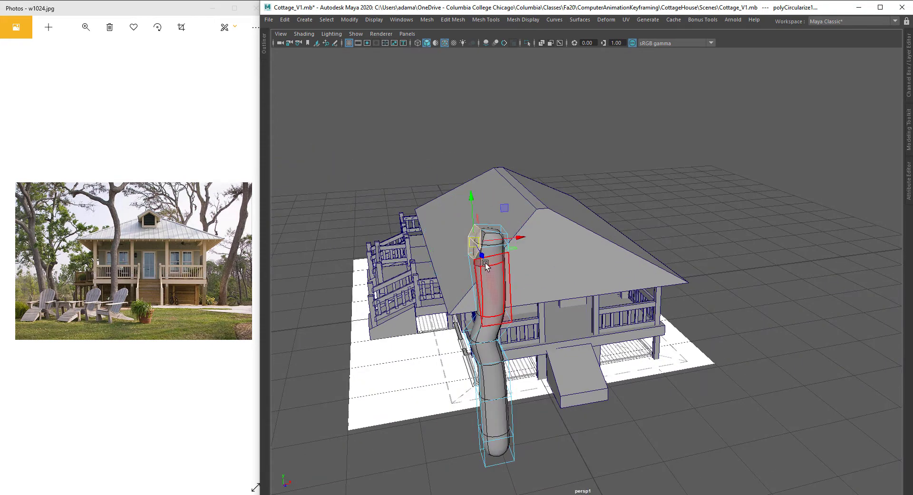
Step: Extrude the circular side faces outward to start a branch
shift+drag(518, 238, 489, 260)
alt+right_drag(489, 260, 504, 265)
alt+middle_drag(504, 265, 519, 284)
alt+drag(519, 284, 616, 281)
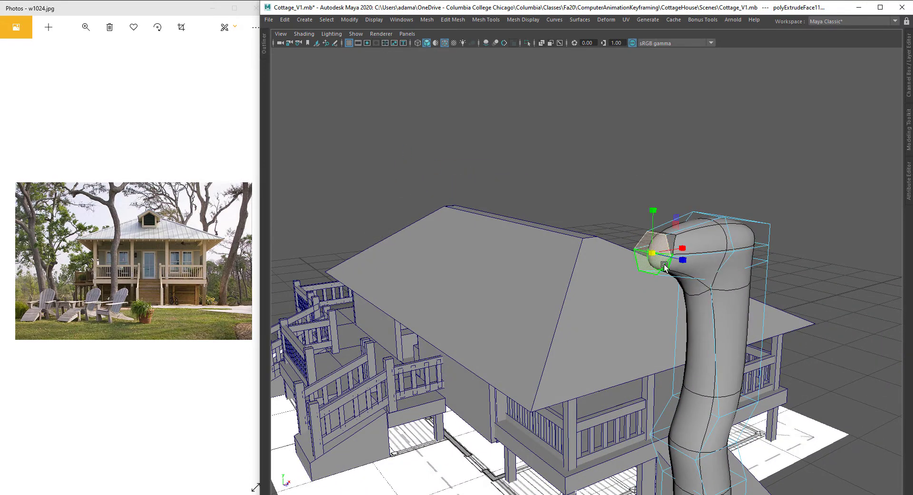
alt+drag(652, 255, 612, 274)
key(w)
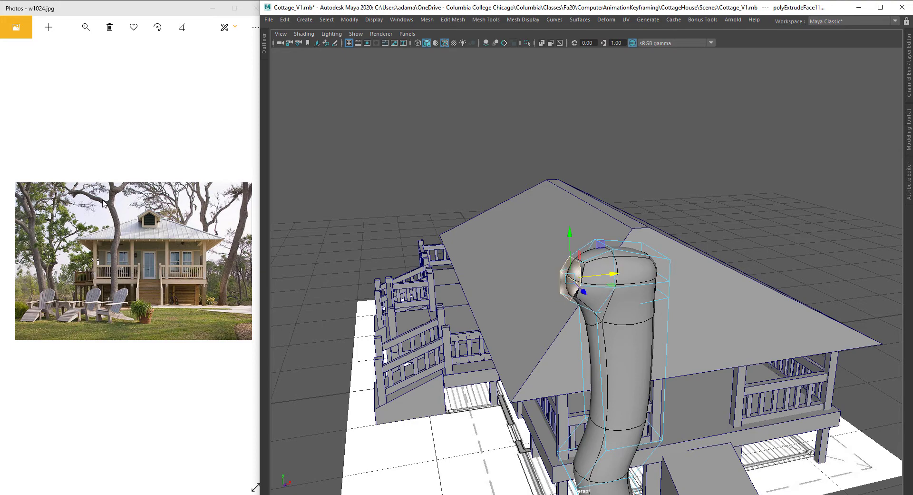
Step: Extrude the branch end twice more, turning it to extend horizontally away from the trunk
alt+drag(490, 291, 461, 197)
alt+middle_drag(485, 190, 518, 212)
drag(447, 165, 454, 141)
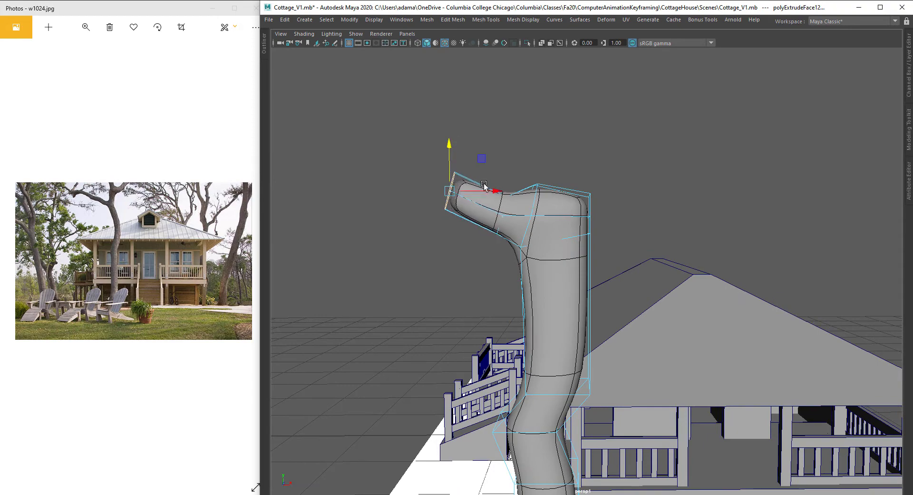
shift+drag(492, 191, 404, 190)
alt+middle_drag(404, 190, 513, 193)
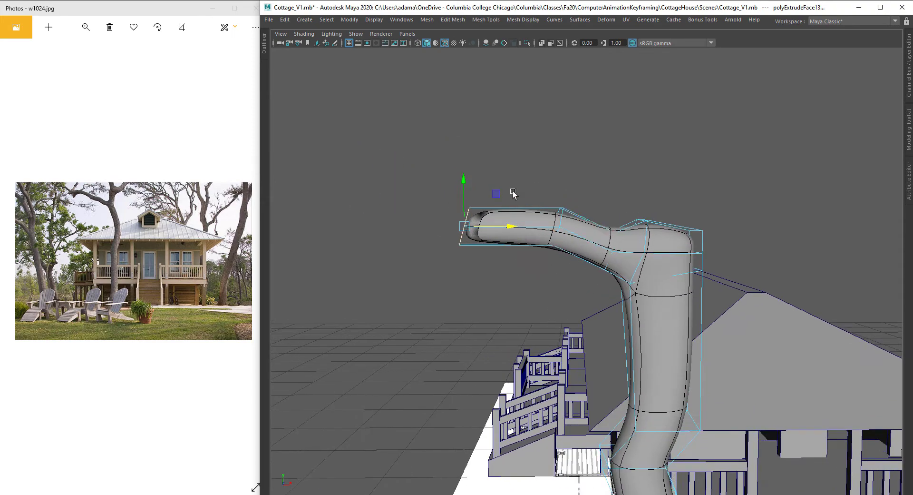
Step: Extrude the branch tip further outward
alt+drag(513, 192, 569, 278)
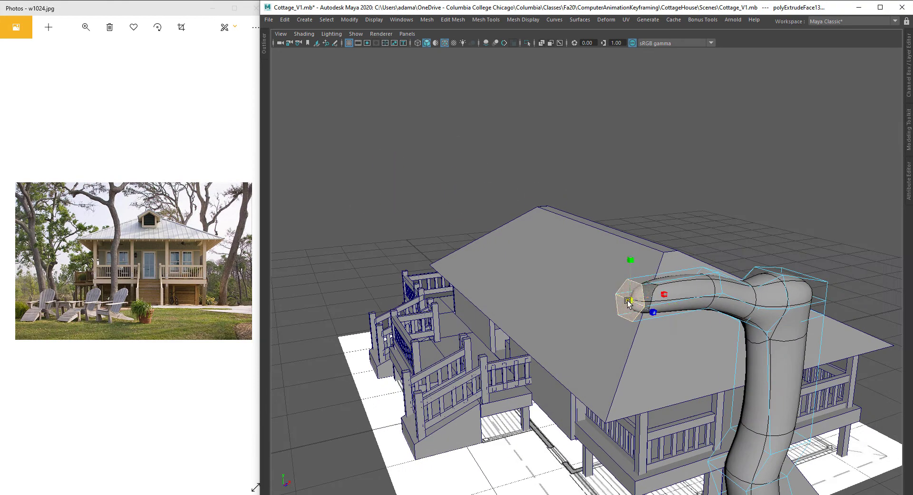
alt+drag(628, 299, 672, 296)
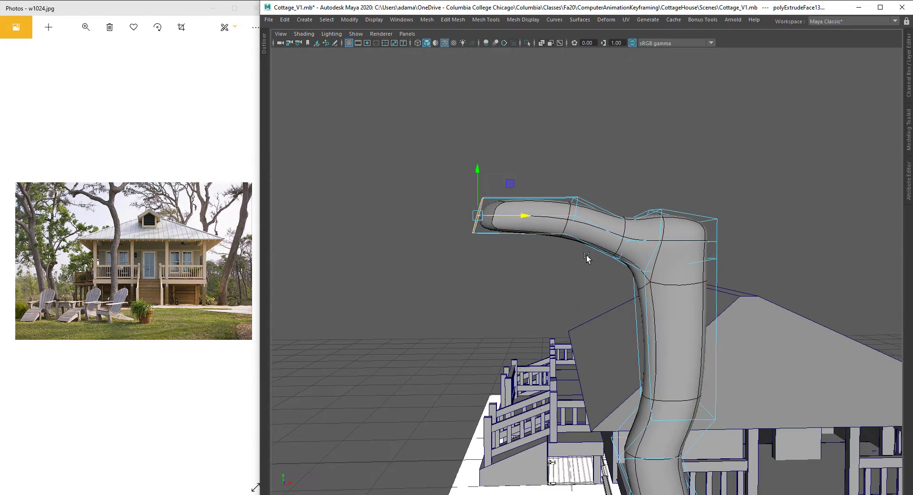
shift+drag(448, 220, 432, 219)
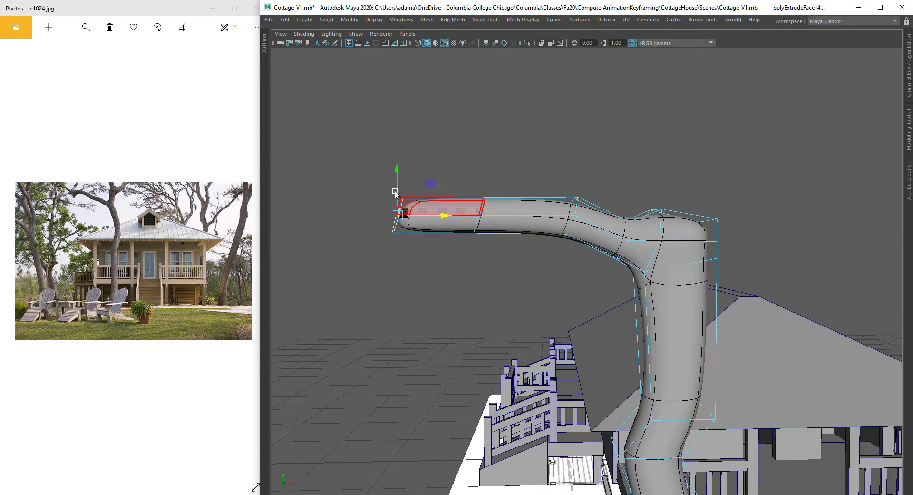
Step: Select the trunk's top face and extrude it upward above the branch
drag(398, 176, 696, 272)
key(e)
click(694, 318)
alt+drag(693, 318, 591, 259)
key(w)
shift+drag(582, 150, 594, 95)
alt+middle_drag(608, 101, 630, 192)
shift+drag(595, 192, 596, 151)
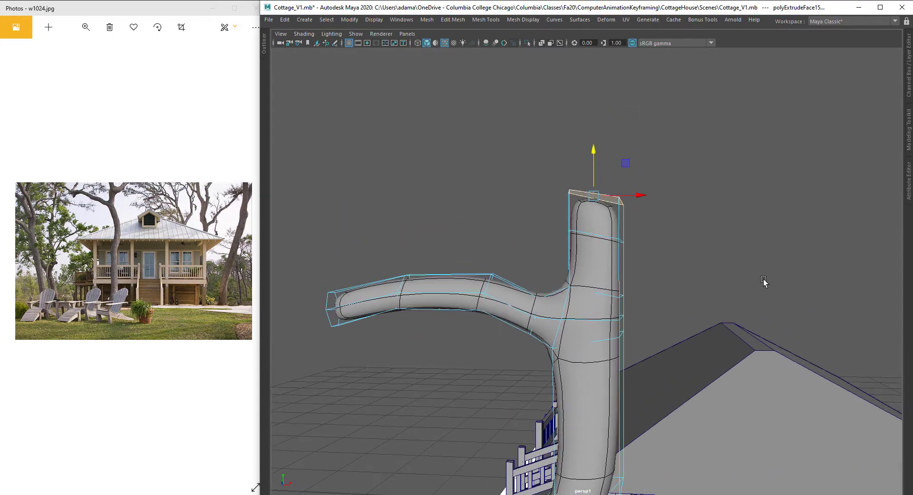
Step: Extrude the trunk's top face again and pull it higher
alt+right_drag(764, 281, 739, 319)
alt+middle_drag(738, 319, 673, 200)
alt+drag(673, 199, 681, 216)
alt+right_drag(681, 216, 685, 204)
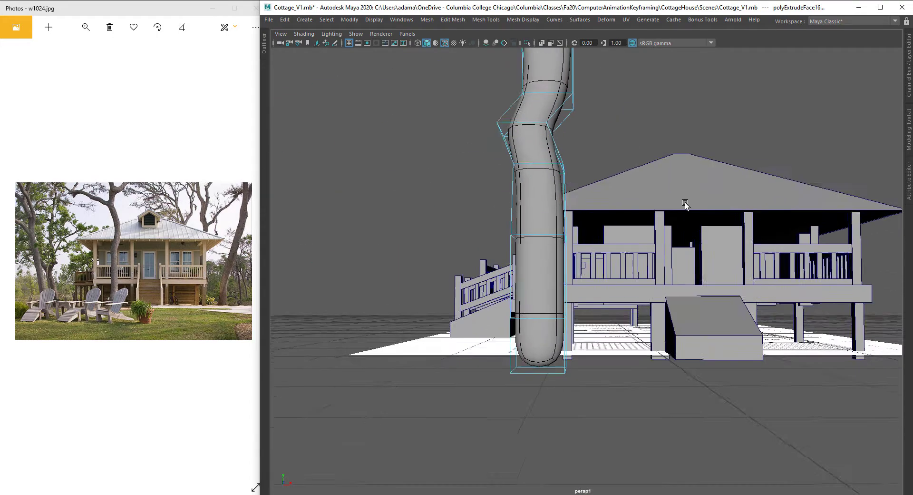
alt+middle_drag(685, 204, 664, 219)
alt+right_drag(664, 219, 664, 229)
alt+middle_drag(664, 230, 666, 273)
alt+drag(666, 273, 676, 273)
alt+middle_drag(677, 273, 628, 279)
drag(523, 65, 524, 19)
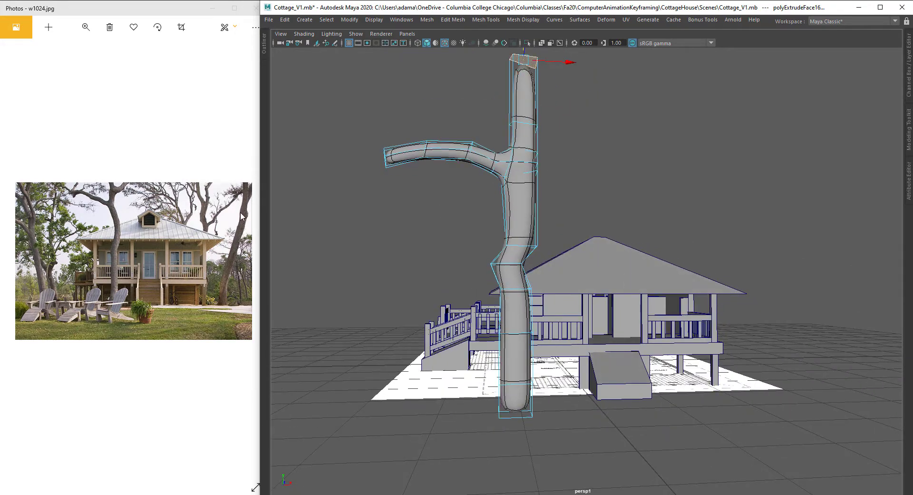
Step: Select the whole tree object and move it down so its base sits at the ground
alt+drag(365, 282, 369, 286)
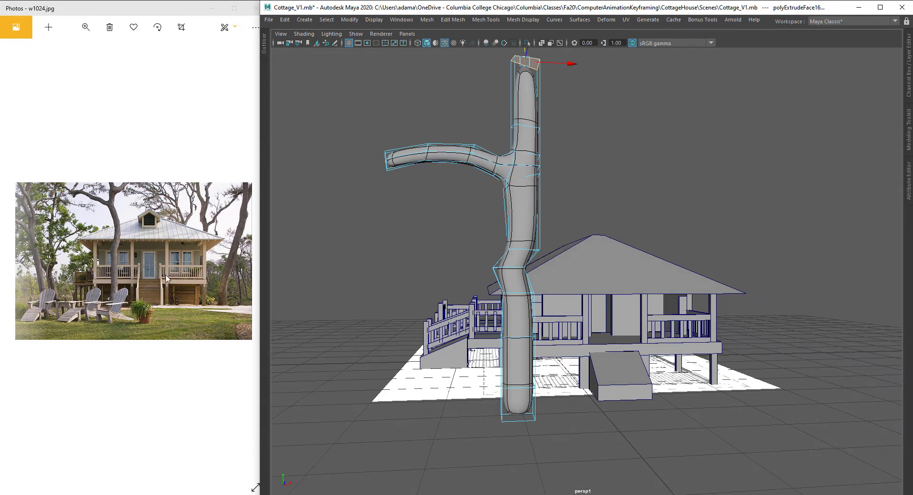
alt+drag(515, 242, 545, 267)
right_drag(536, 228, 586, 204)
alt+drag(620, 346, 604, 320)
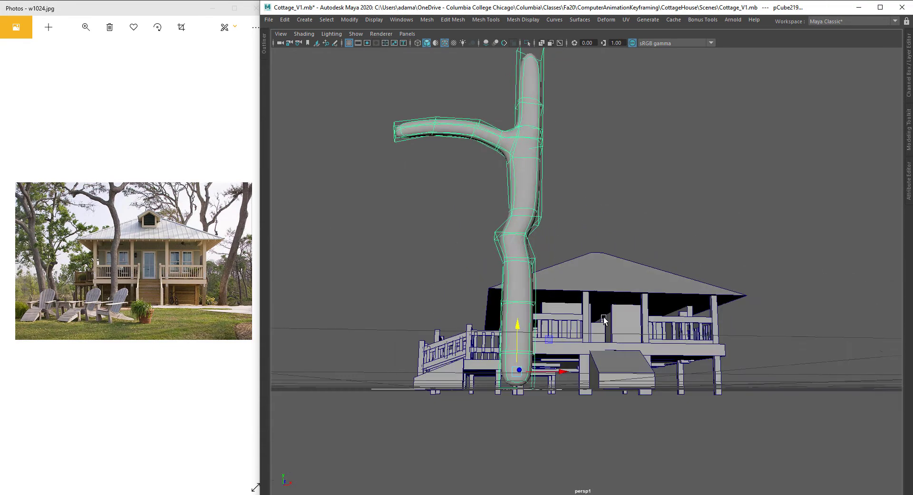
alt+drag(529, 220, 512, 322)
alt+drag(681, 184, 401, 337)
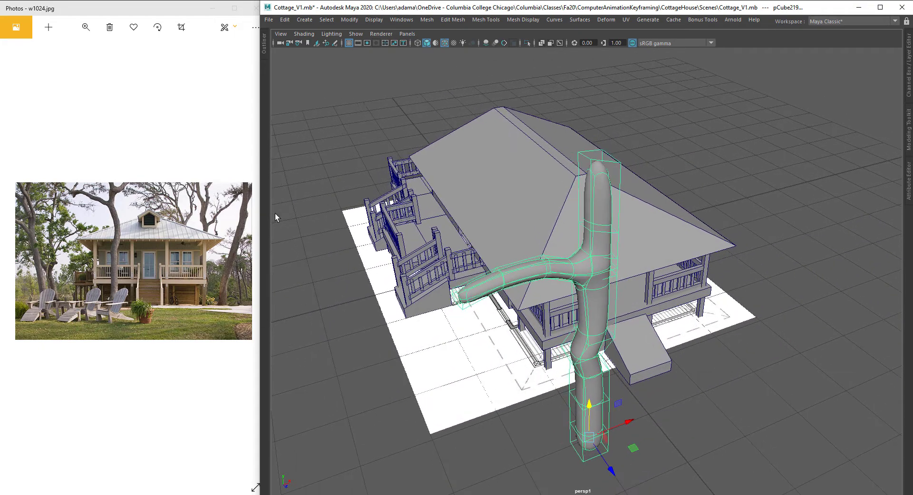
alt+drag(633, 192, 632, 252)
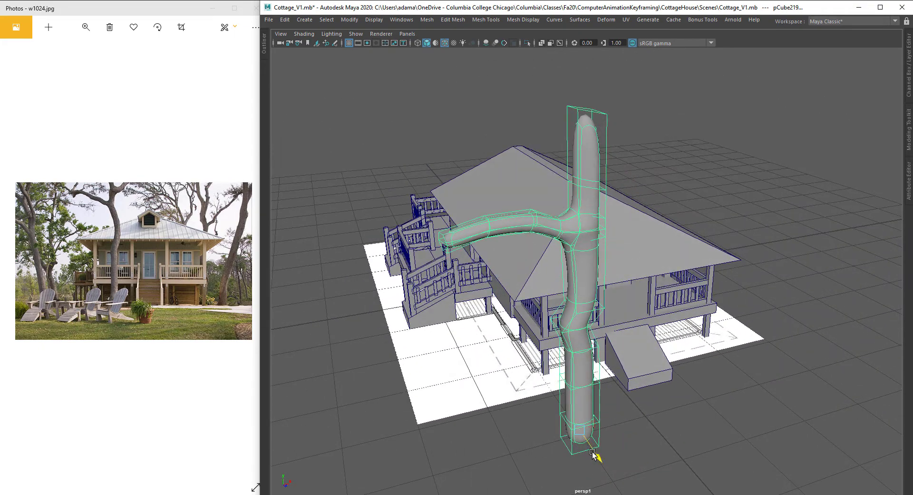
alt+drag(593, 454, 499, 298)
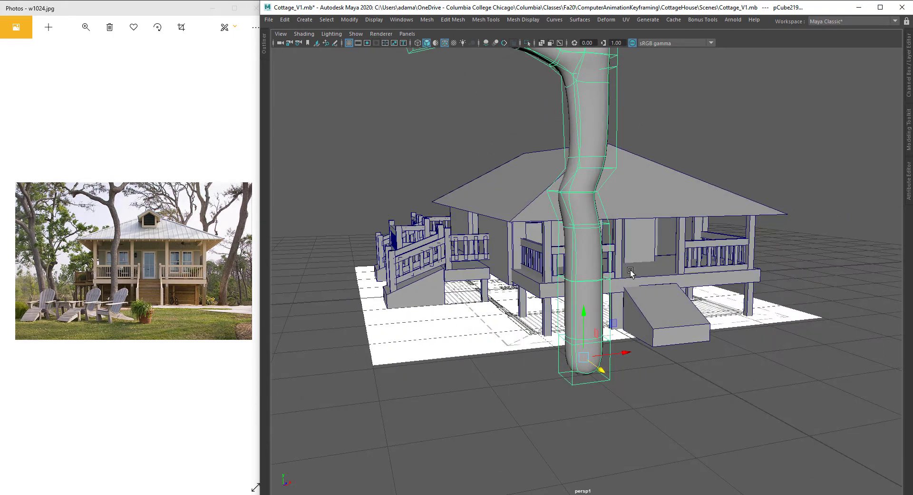
alt+drag(614, 333, 613, 350)
alt+middle_drag(613, 350, 609, 281)
alt+drag(609, 281, 576, 326)
alt+middle_drag(575, 326, 575, 281)
scroll(574, 281, up, 5)
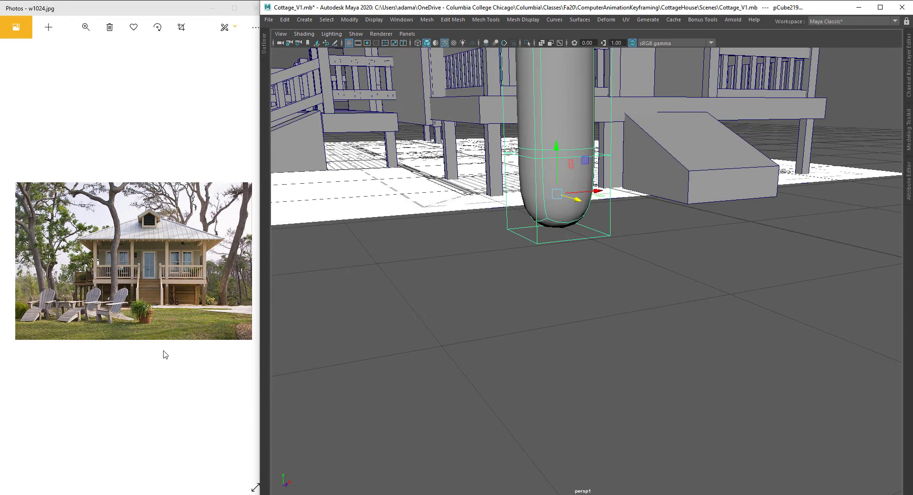
Step: Insert an edge loop around the lower trunk near its rounded base
click(231, 315)
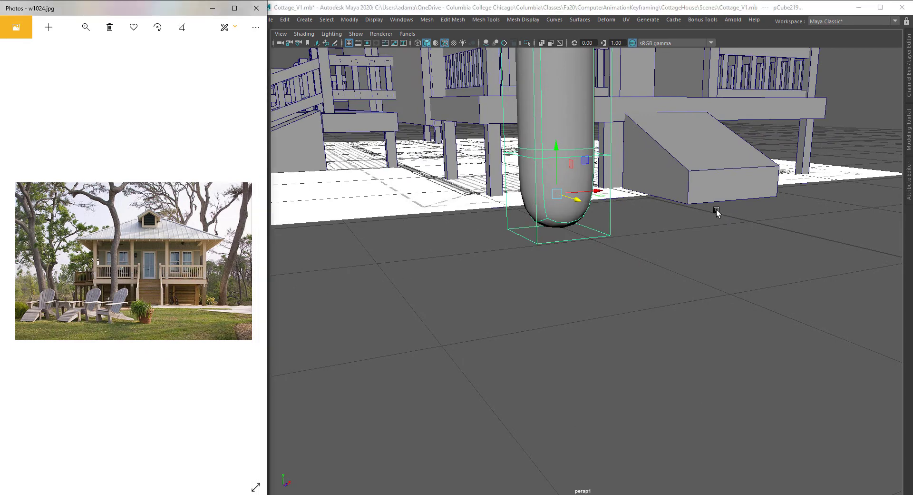
alt+drag(635, 239, 610, 237)
scroll(583, 248, up, 3)
alt+drag(566, 285, 571, 257)
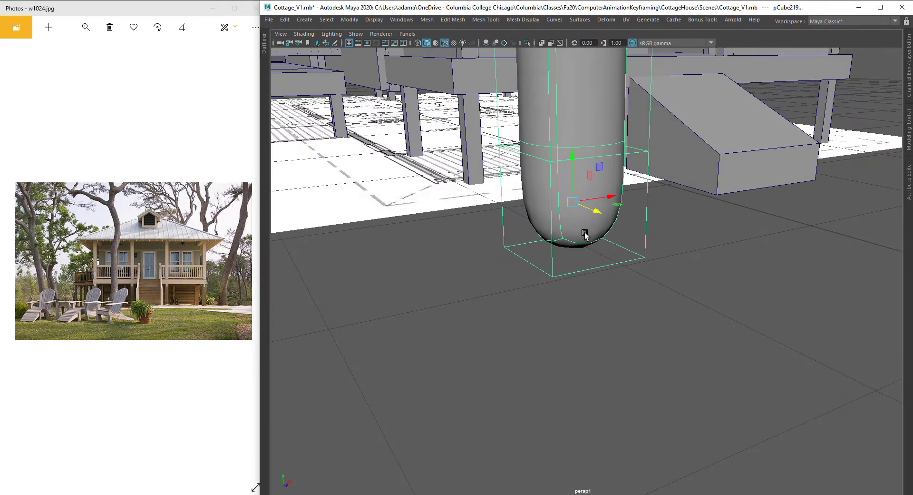
right_click(562, 215)
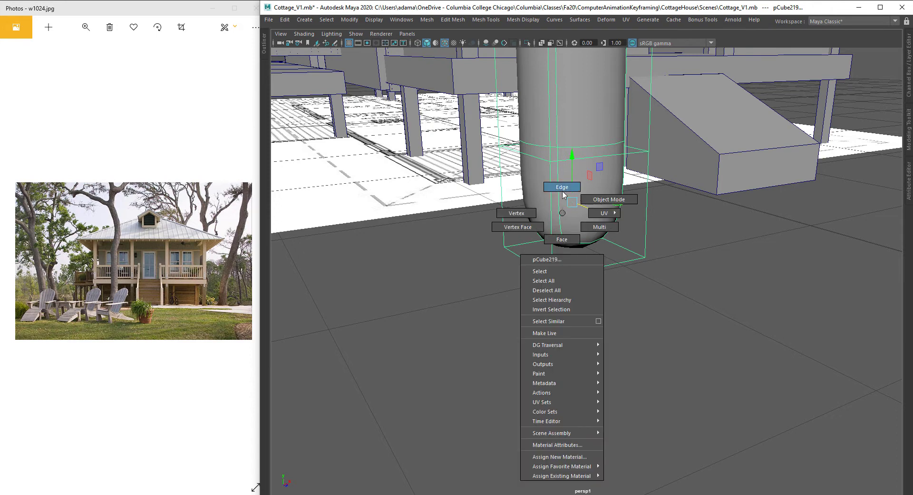
click(563, 189)
right_click(566, 192)
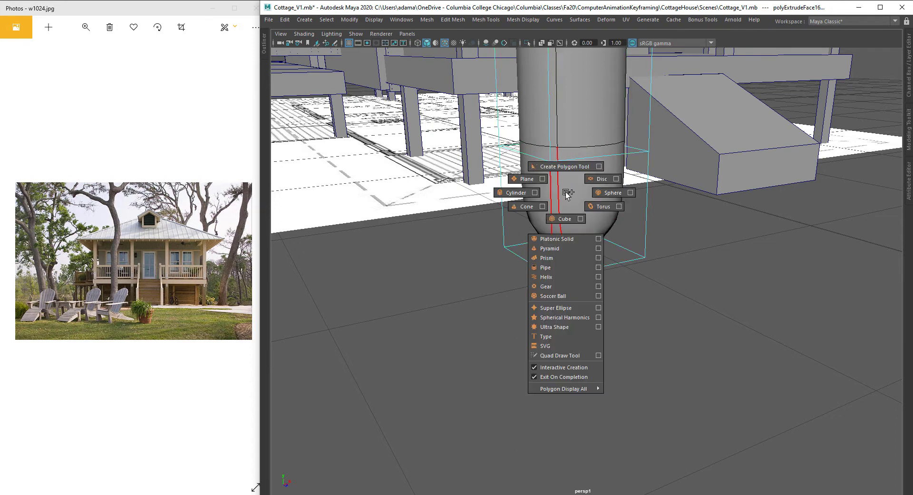
right_click(566, 192)
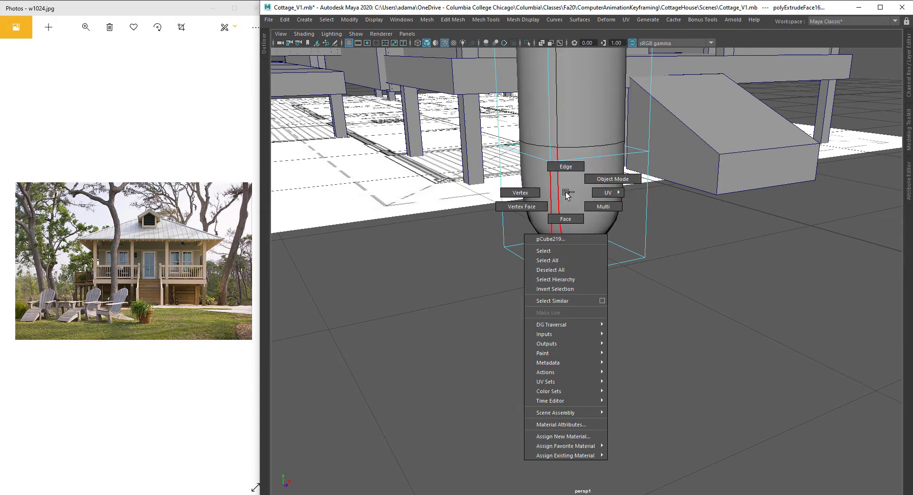
click(551, 197)
shift+right_click(595, 195)
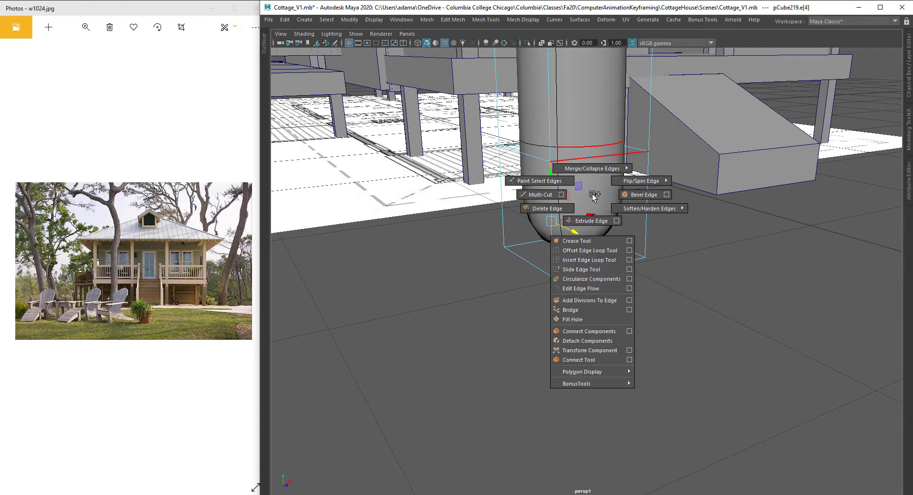
shift+right_click(594, 195)
click(589, 259)
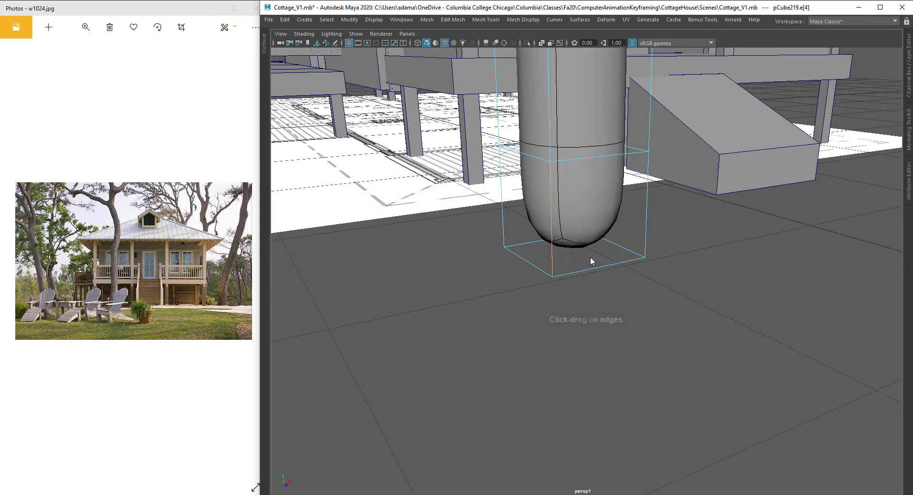
click(553, 211)
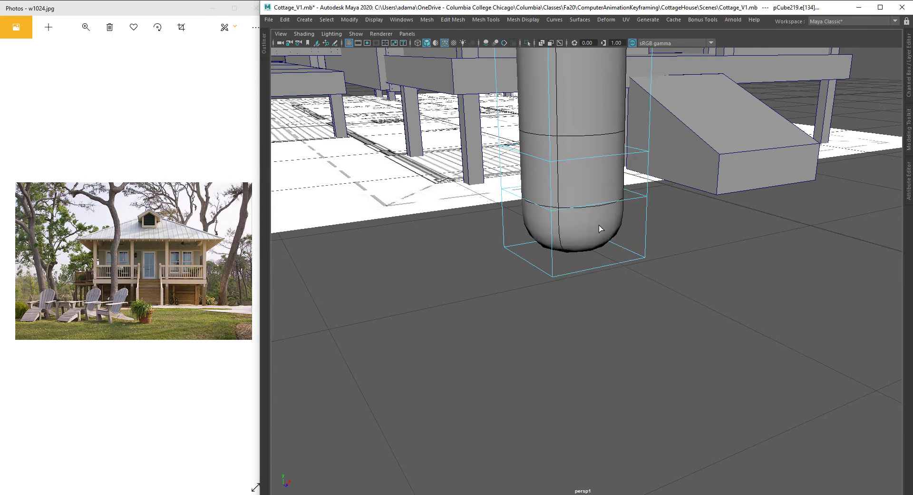
Step: Select a side face on the lower trunk and extrude it outward to start a root
key(w)
key(F11)
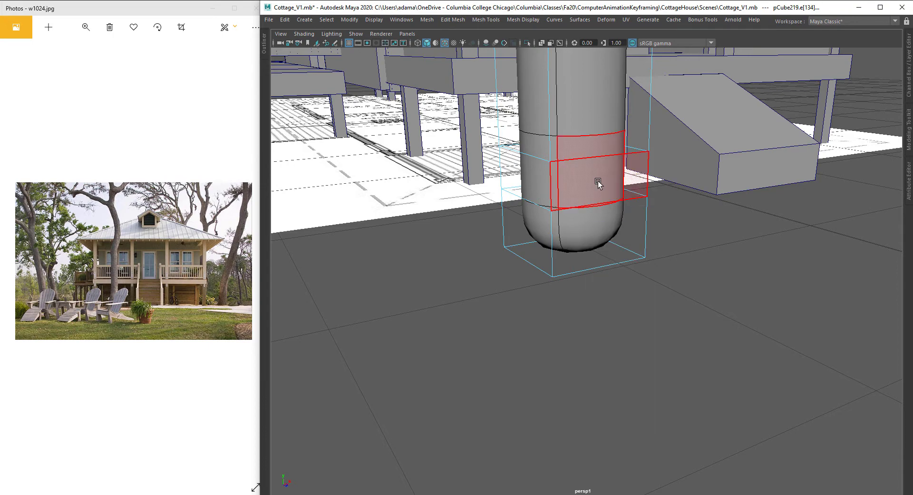
click(594, 182)
click(599, 237)
alt+drag(599, 238, 675, 223)
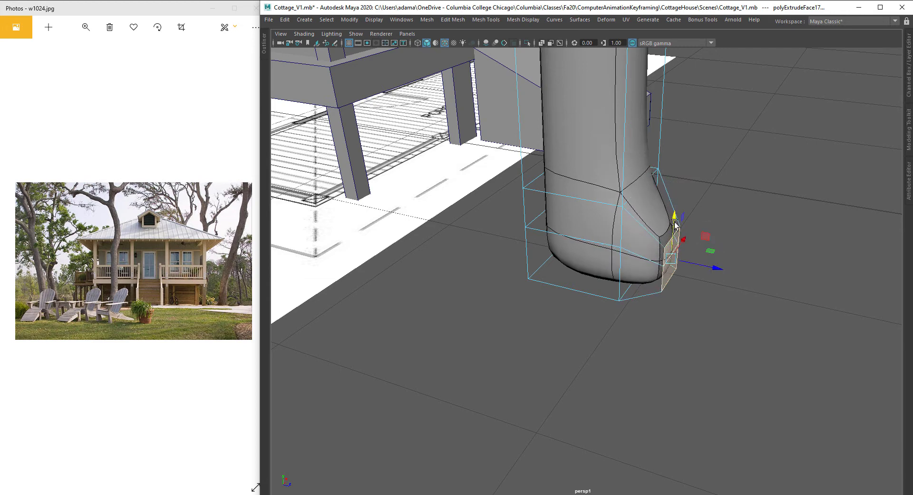
drag(715, 267, 773, 284)
Step: Extrude the root's end face again and pull it out into a tapered tip
key(ctrl+e)
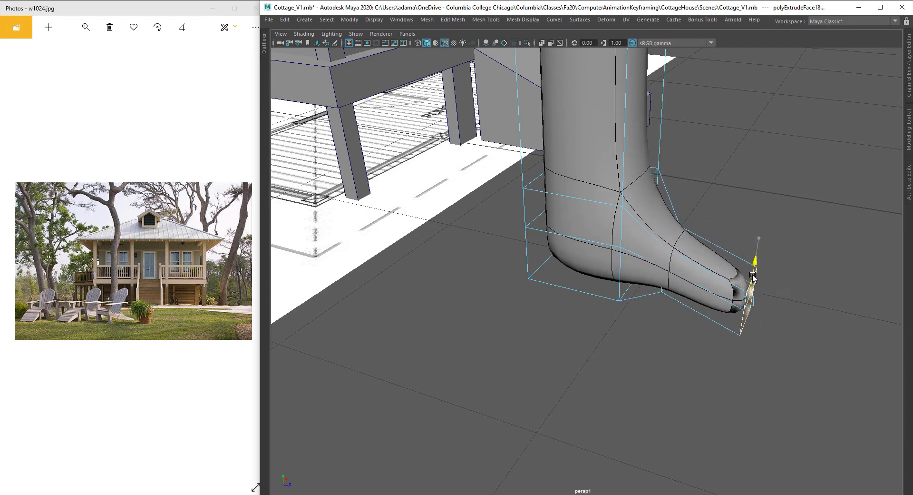
key(w)
click(558, 230)
shift+click(603, 290)
alt+drag(603, 290, 562, 290)
Step: Extrude a face on another side of the trunk base, scale it down and move it outward as a second root
click(567, 258)
click(565, 262)
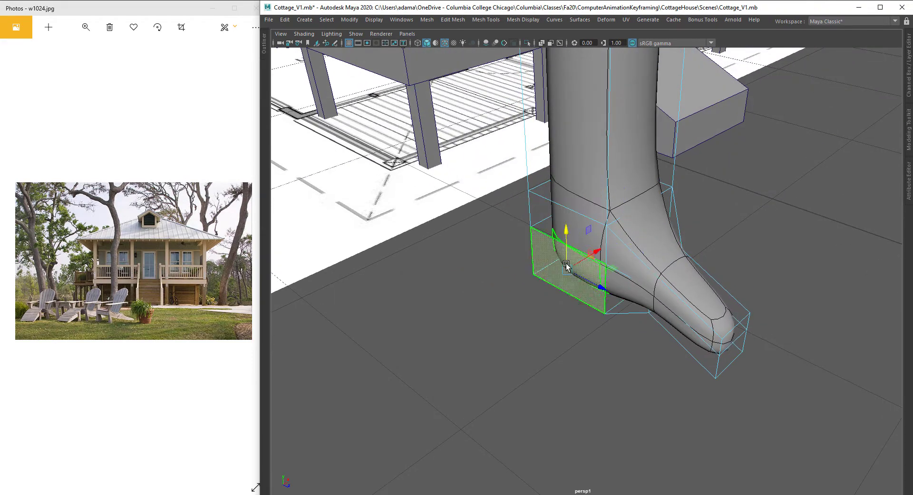
shift+click(549, 226)
alt+drag(588, 261, 513, 274)
key(r)
drag(471, 294, 445, 305)
key(w)
shift+drag(497, 282, 437, 270)
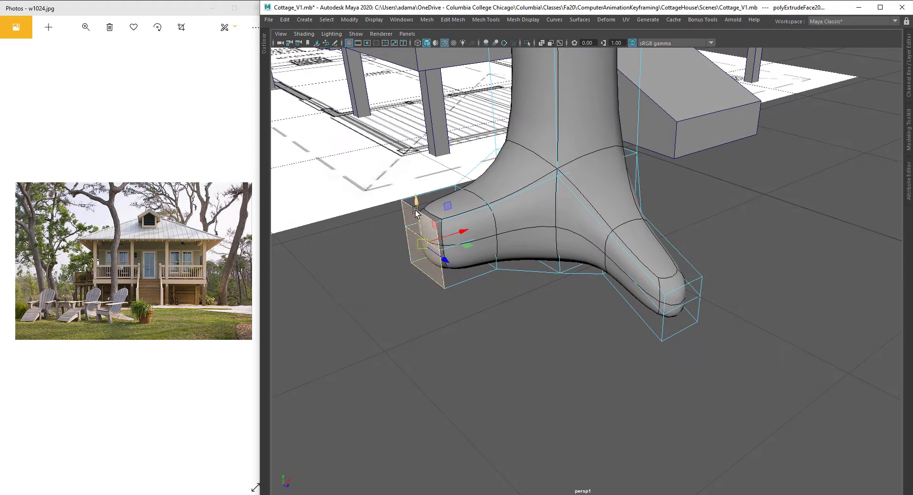
Step: Extend the second root further outward and lower it toward the ground
drag(417, 209, 401, 253)
alt+drag(472, 265, 402, 279)
key(w)
drag(452, 264, 432, 270)
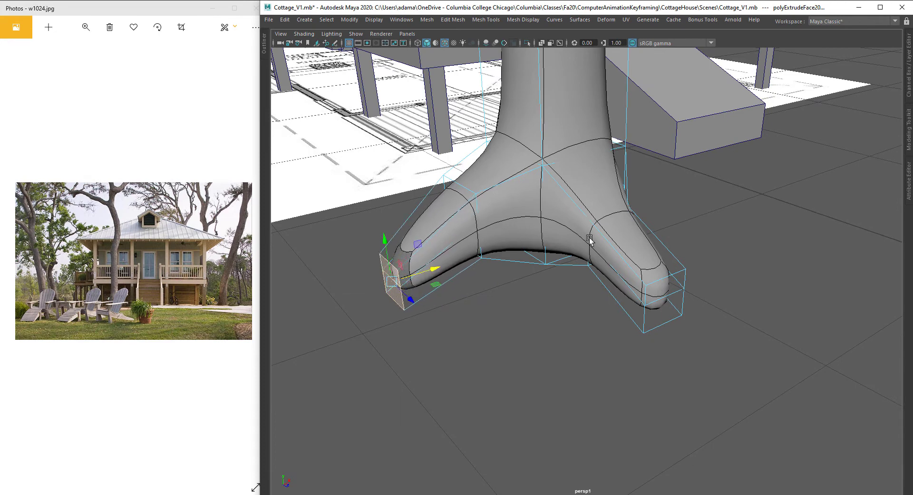
alt+drag(590, 241, 525, 245)
Step: Extrude a face on the back of the trunk base outward as a third root
click(450, 203)
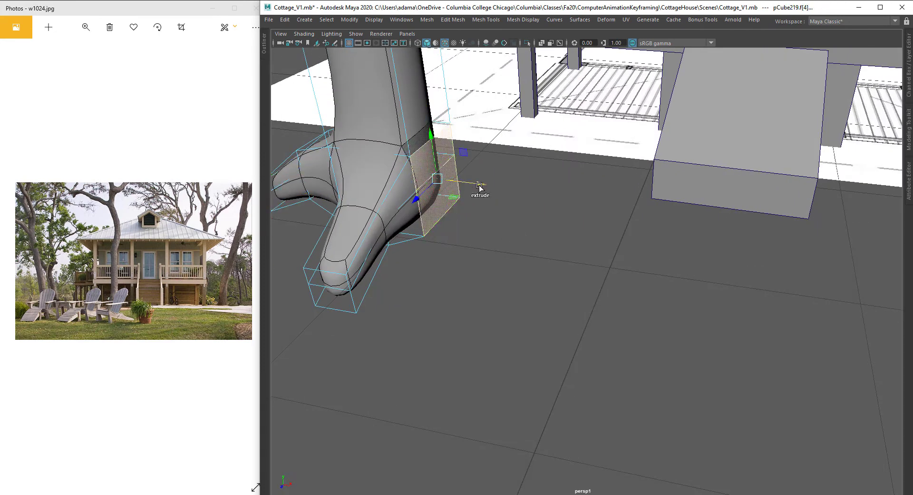
drag(479, 186, 501, 205)
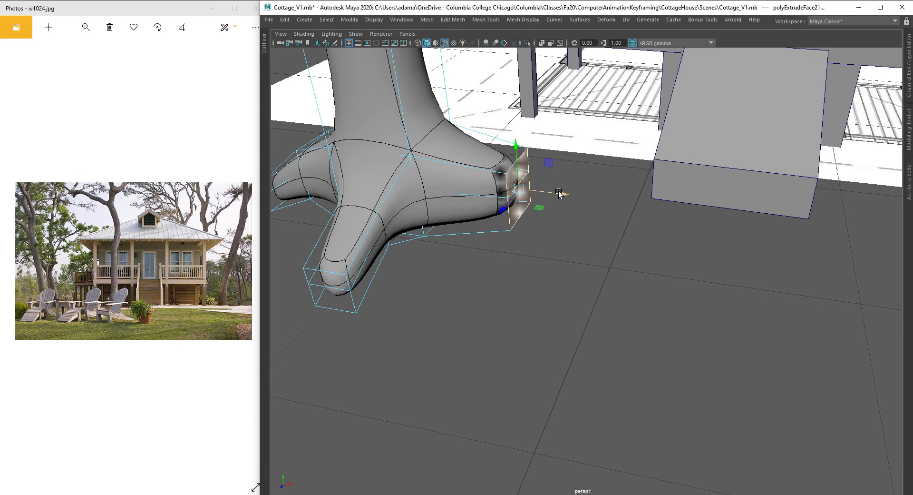
mouse_move(559, 192)
mouse_down()
mouse_move(497, 189)
mouse_move(568, 200)
mouse_up()
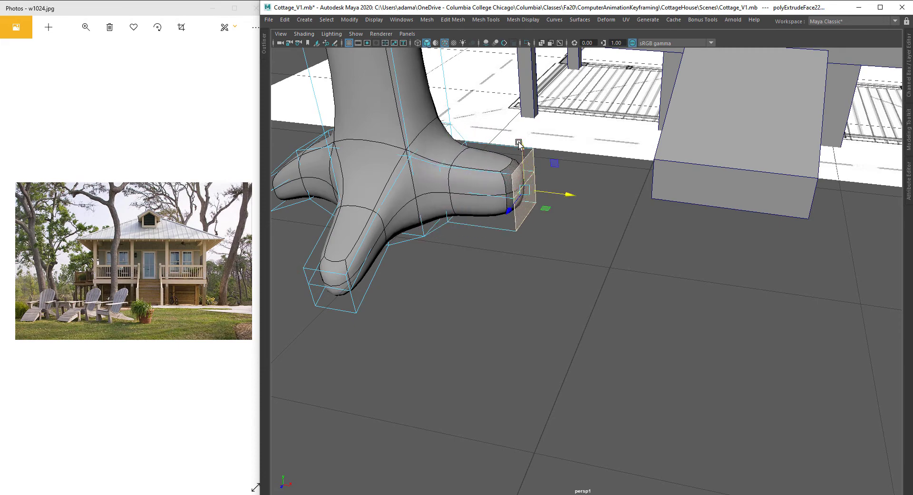
drag(519, 144, 489, 164)
Step: Create a large polygon plane as the ground beneath the house and tree
scroll(522, 176, down, 8)
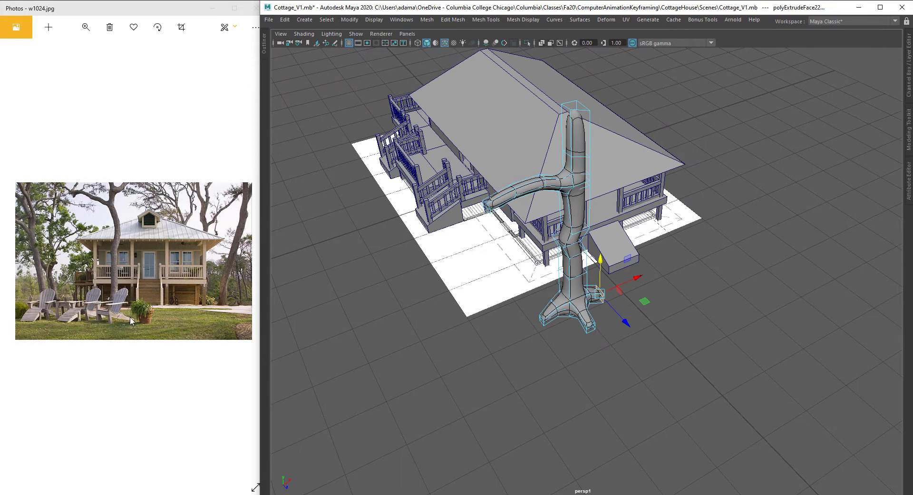
alt+drag(587, 253, 583, 293)
right_drag(525, 141, 552, 115)
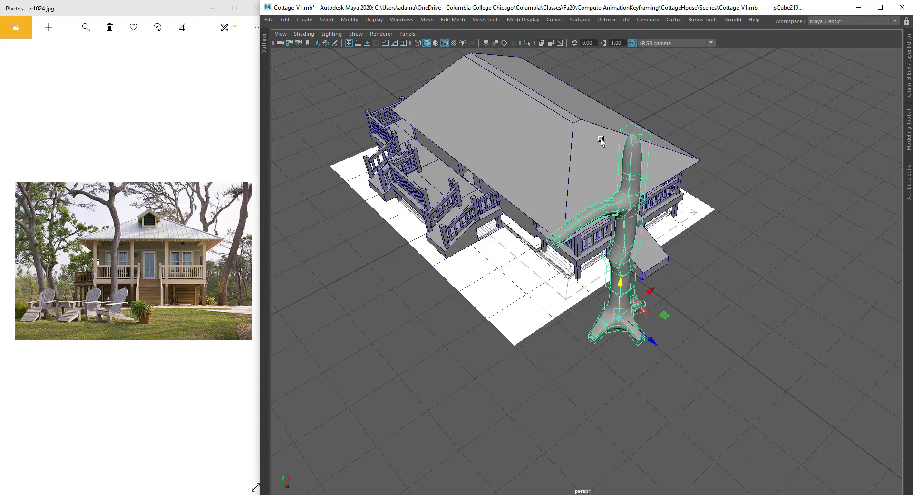
click(736, 231)
click(308, 19)
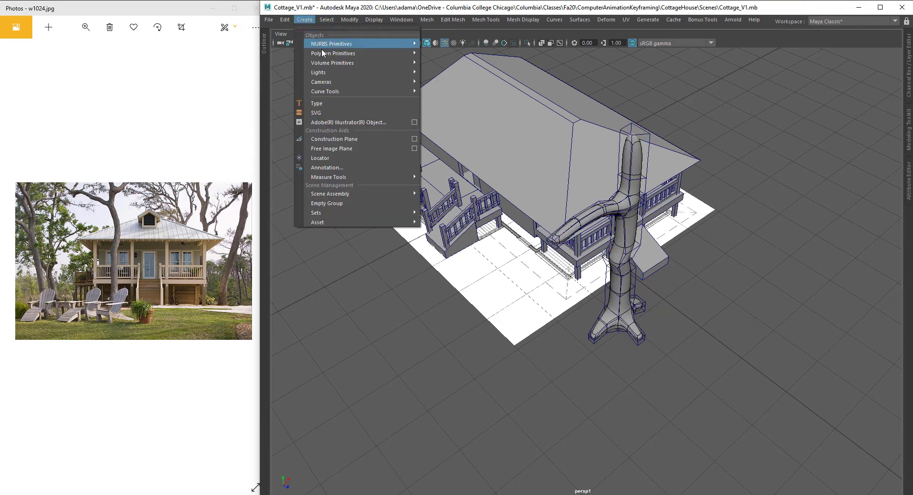
mouse_move(411, 53)
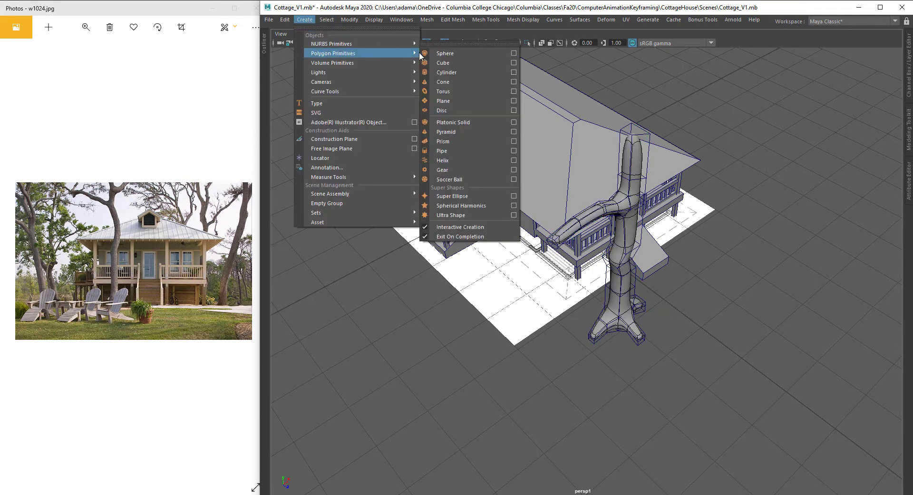
click(443, 101)
scroll(523, 190, down, 5)
alt+drag(547, 190, 585, 295)
click(579, 187)
drag(581, 231, 576, 233)
alt+drag(731, 173, 615, 296)
mouse_move(615, 296)
alt+right_down()
mouse_move(684, 290)
mouse_move(612, 279)
alt+right_up()
Step: Duplicate the tree and move the copy to the right side of the house
key(ctrl+d)
drag(596, 280, 751, 273)
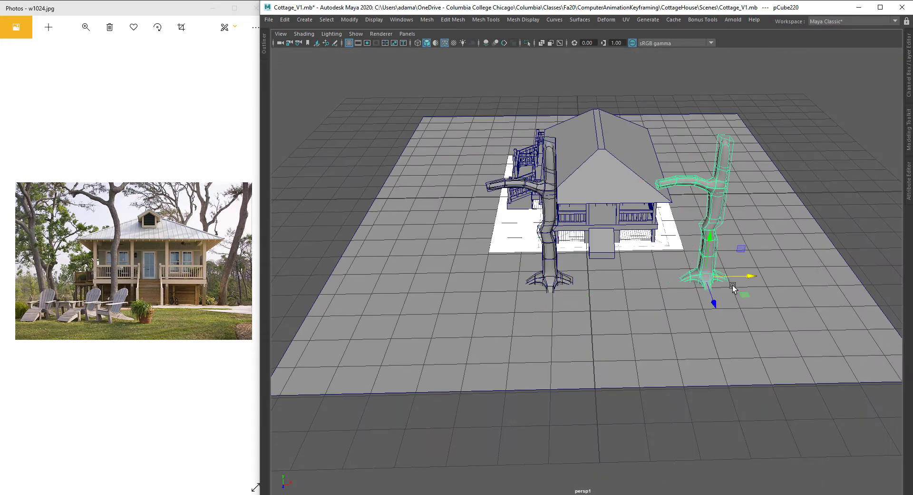
drag(713, 297, 649, 234)
key(e)
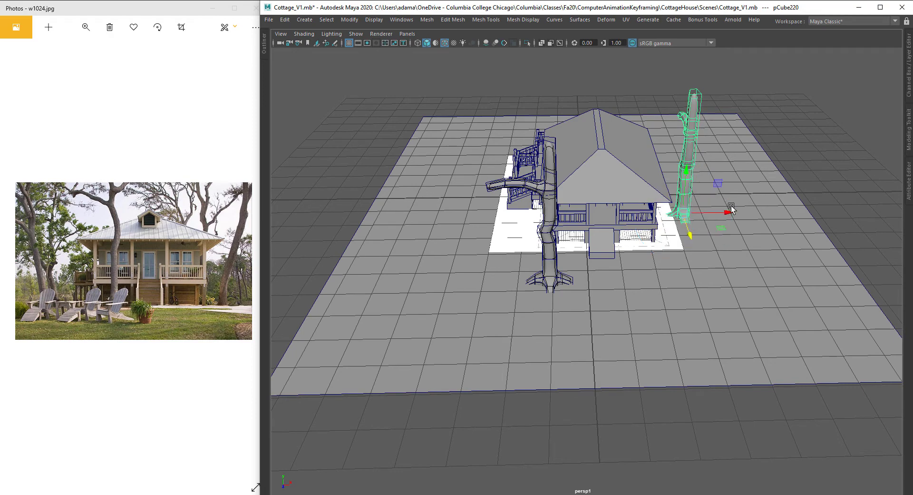
key(w)
alt+drag(734, 214, 684, 220)
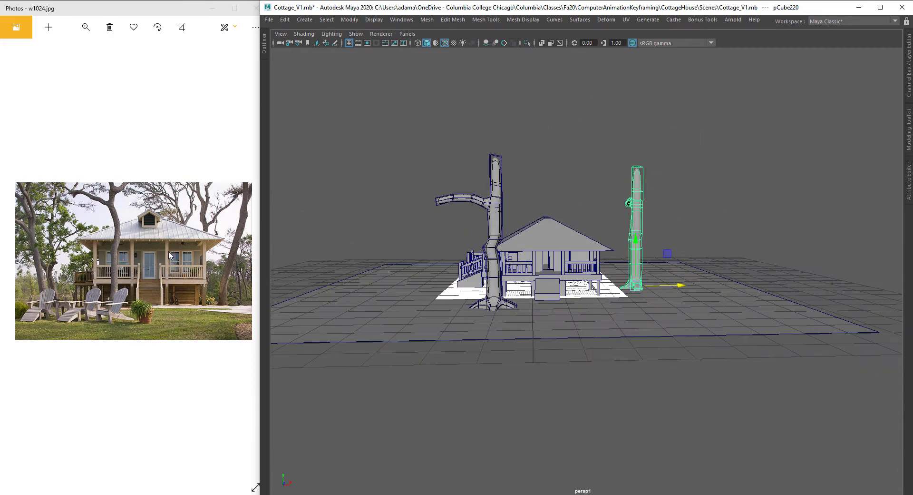
Step: Select successive vertex rows on the copied trunk and shift them sideways to curve it
alt+drag(604, 205, 593, 196)
right_drag(691, 161, 657, 166)
alt+drag(659, 171, 654, 194)
drag(608, 142, 682, 171)
scroll(691, 176, up, 3)
alt+middle_drag(691, 176, 681, 181)
drag(571, 108, 708, 267)
drag(697, 199, 705, 199)
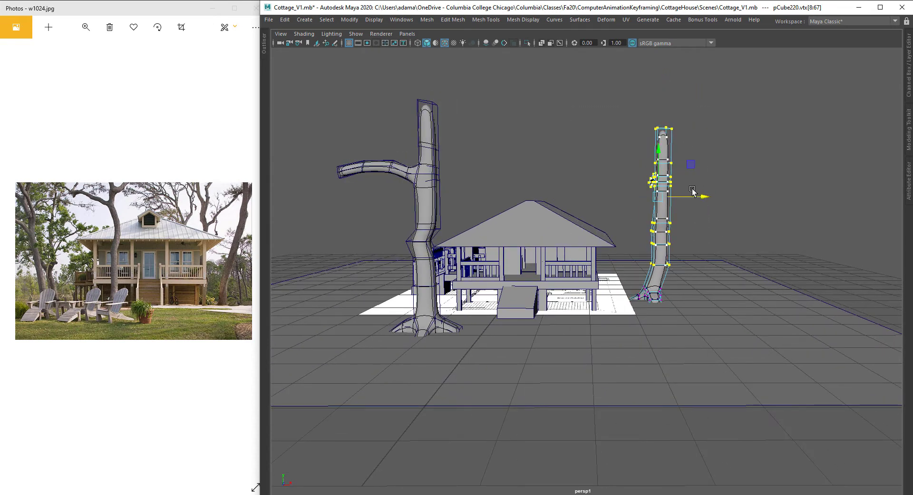
drag(603, 92, 715, 232)
drag(704, 189, 707, 190)
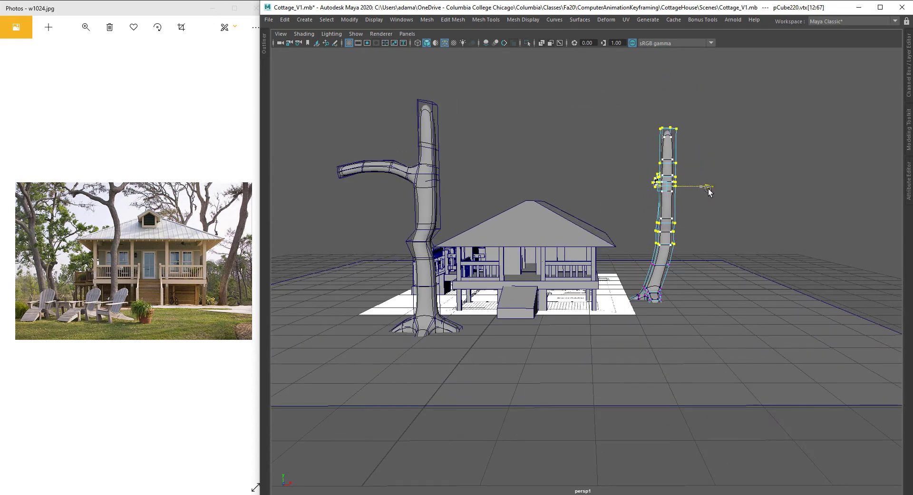
drag(593, 96, 724, 237)
drag(709, 181, 713, 181)
drag(629, 95, 717, 143)
Step: Rotate and move the upper vertices of the copied trunk so it leans
key(e)
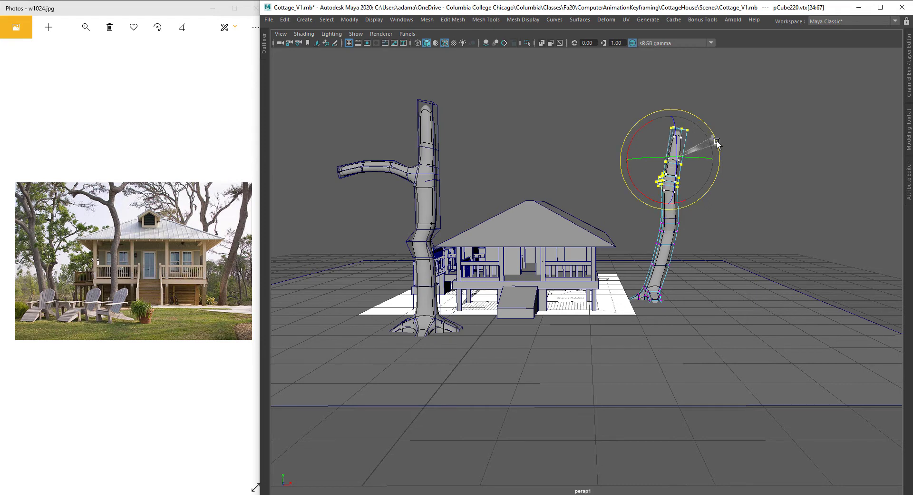
drag(650, 255, 649, 257)
key(w)
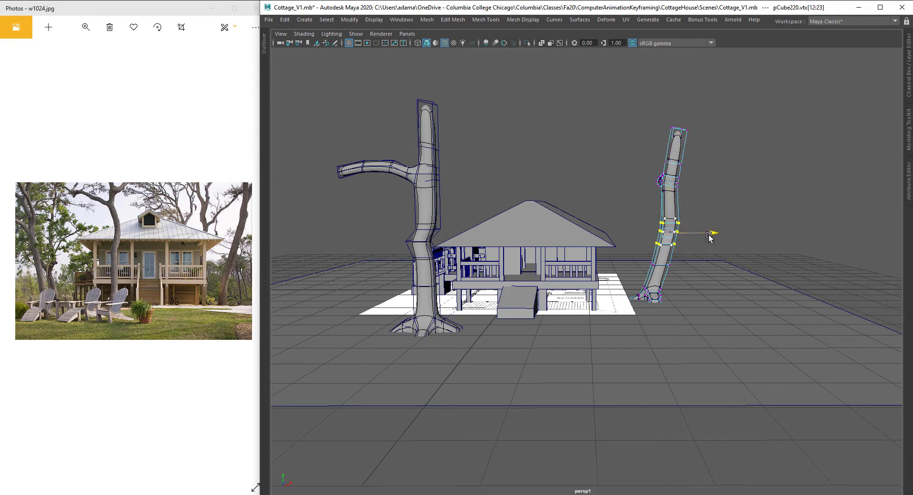
drag(711, 233, 665, 228)
right_drag(668, 164, 723, 159)
Step: Browse the reference photos and zoom into the lawn chairs, orbiting the scene view for comparison
alt+drag(579, 219, 577, 230)
alt+right_drag(577, 230, 607, 238)
alt+drag(591, 244, 613, 294)
alt+right_drag(614, 294, 561, 286)
alt+drag(561, 286, 583, 314)
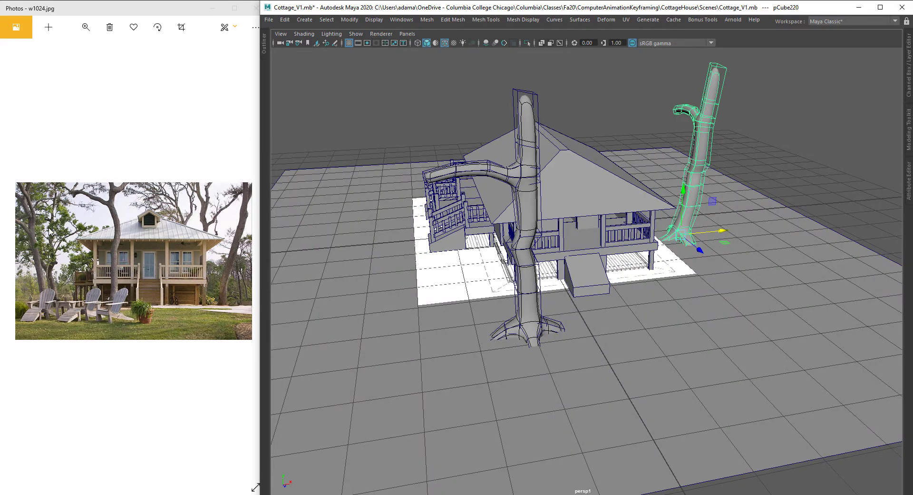
alt+drag(555, 215, 547, 228)
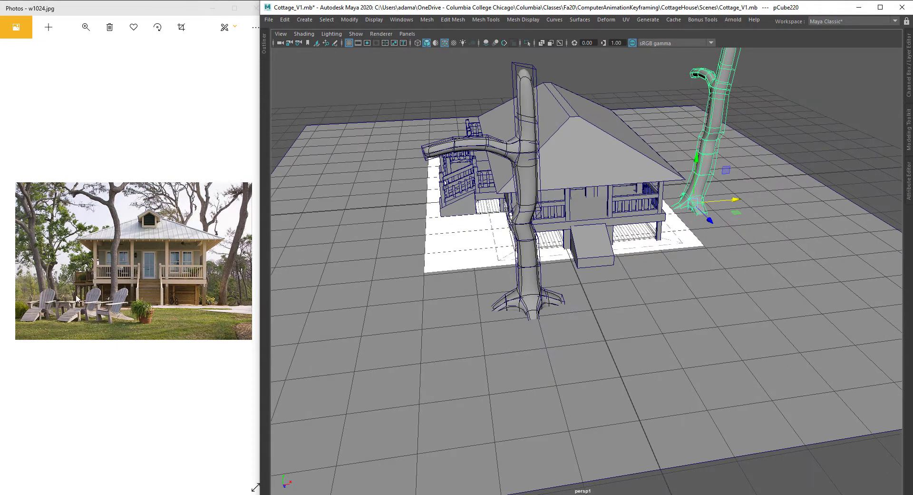
scroll(104, 314, up, 1)
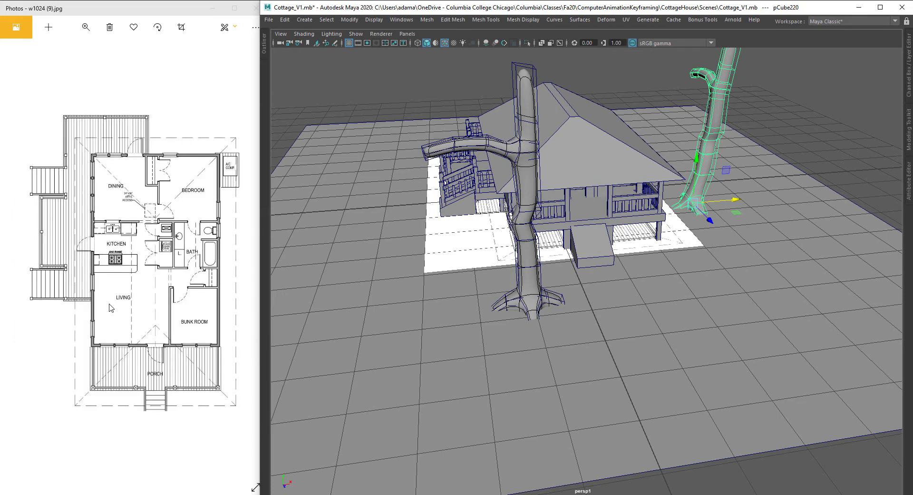
scroll(109, 309, down, 1)
ctrl+scroll(110, 310, up, 6)
drag(114, 351, 228, 230)
alt+middle_drag(616, 238, 697, 197)
drag(120, 328, 187, 282)
alt+drag(547, 257, 634, 265)
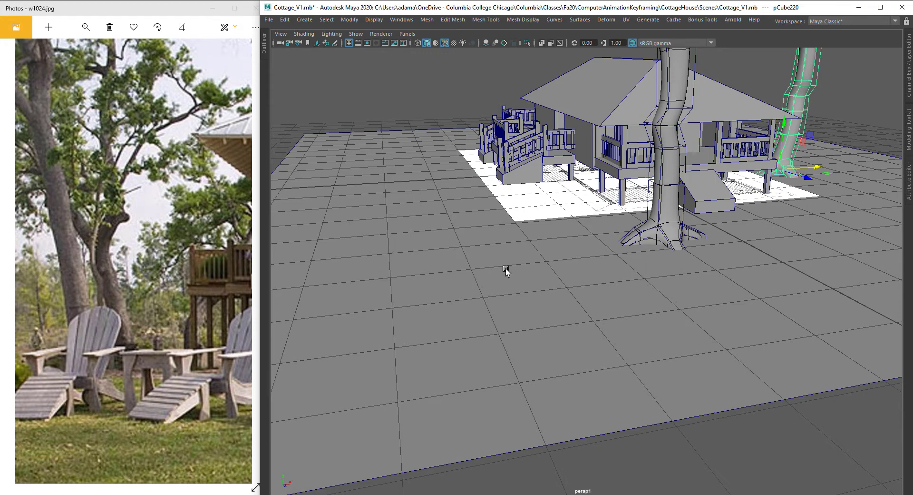
alt+drag(506, 268, 538, 289)
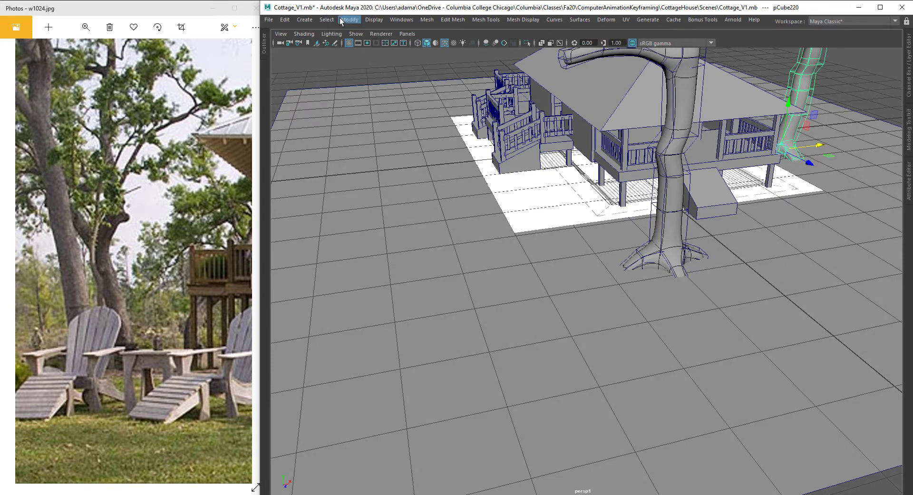
Step: Create a tall, thin plank from a polygon cube drawn interactively on the ground in front of the house
click(303, 20)
mouse_move(360, 53)
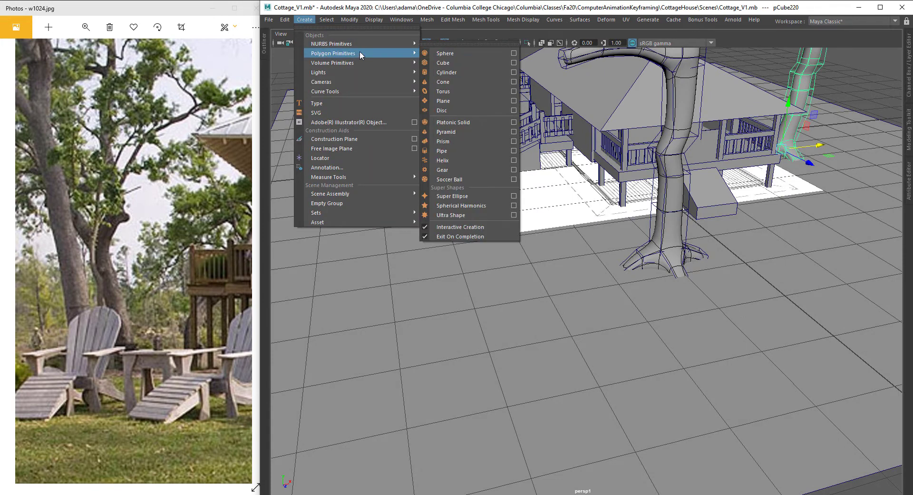
click(443, 63)
drag(558, 379, 542, 339)
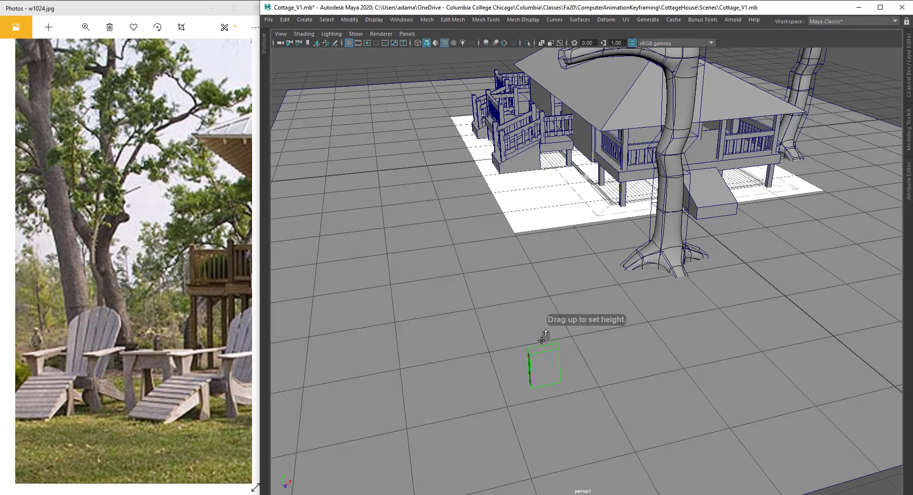
drag(546, 293, 545, 285)
alt+right_drag(544, 285, 552, 363)
alt+drag(552, 363, 543, 264)
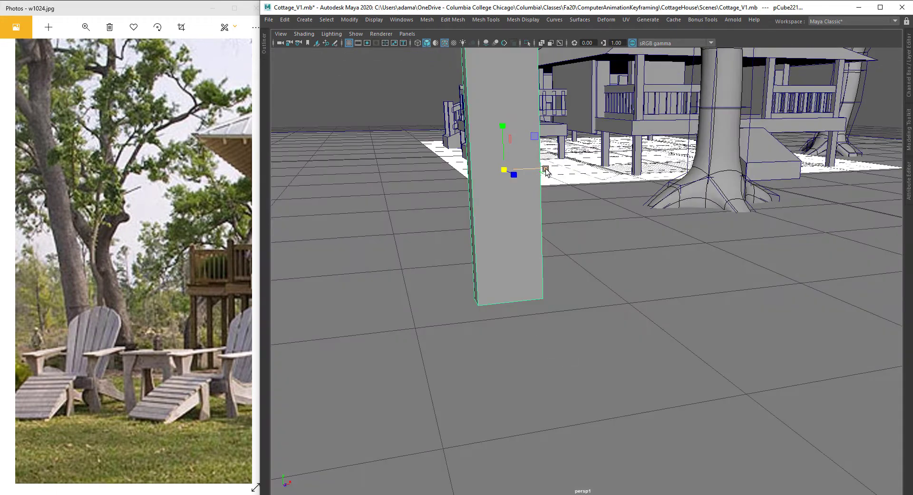
drag(546, 169, 531, 170)
alt+middle_drag(545, 176, 541, 215)
key(w)
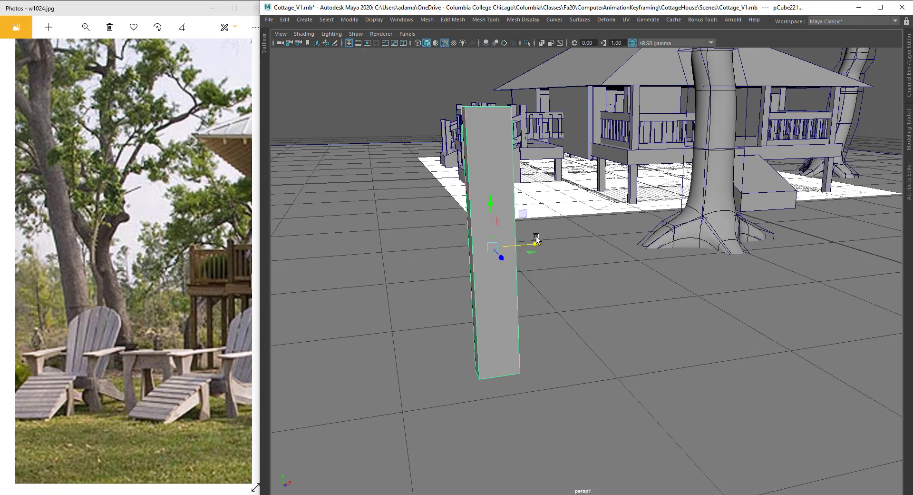
shift+drag(536, 243, 581, 241)
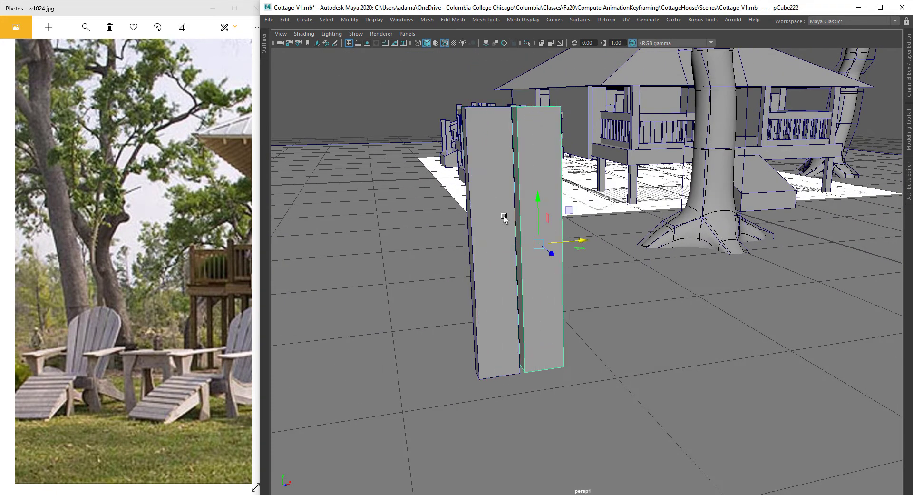
alt+drag(504, 216, 496, 225)
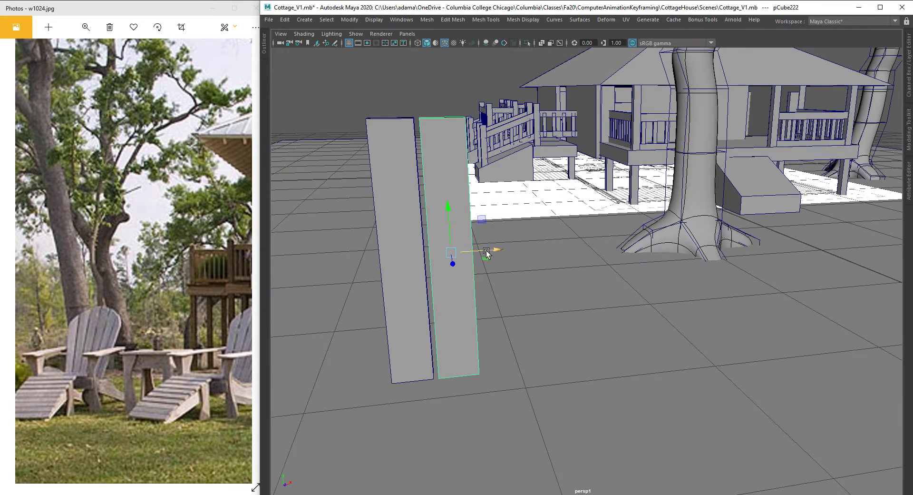
key(ctrl+z)
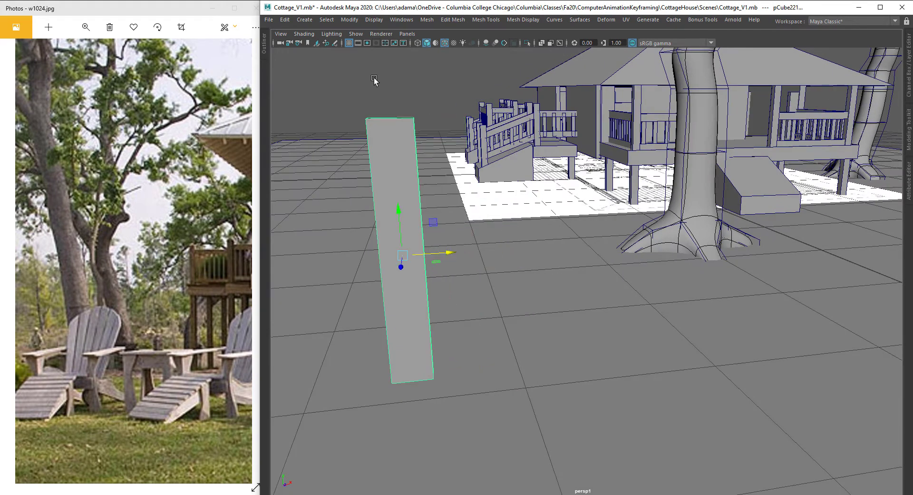
Step: Try Duplicate Special on the plank as five copies offset 0.5 along X, then undo the duplicates
click(285, 20)
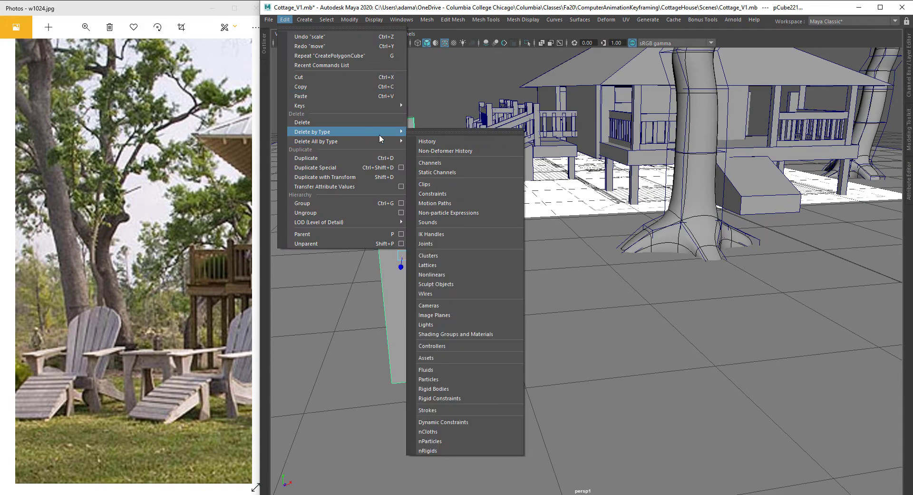
click(401, 167)
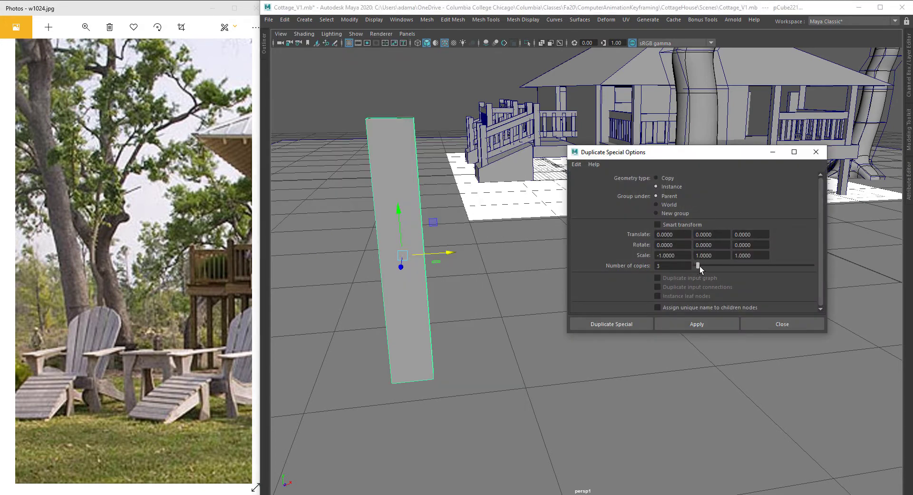
drag(701, 267, 701, 268)
click(681, 234)
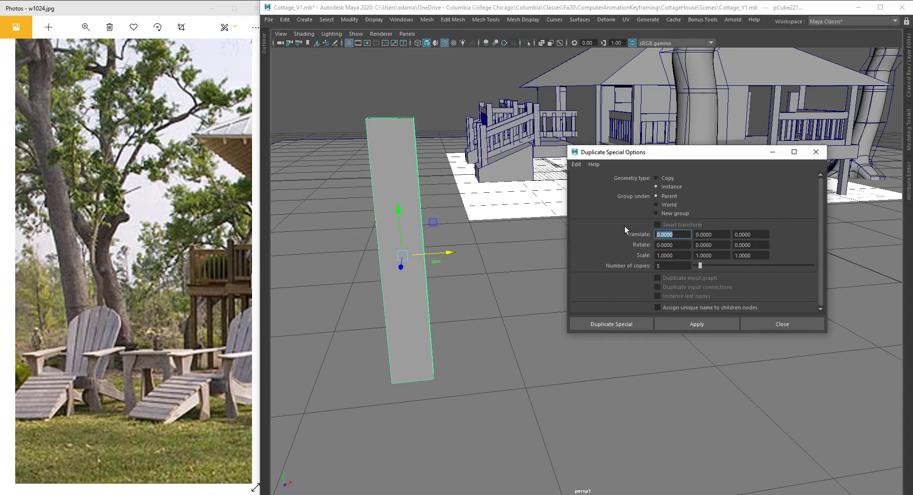
click(662, 179)
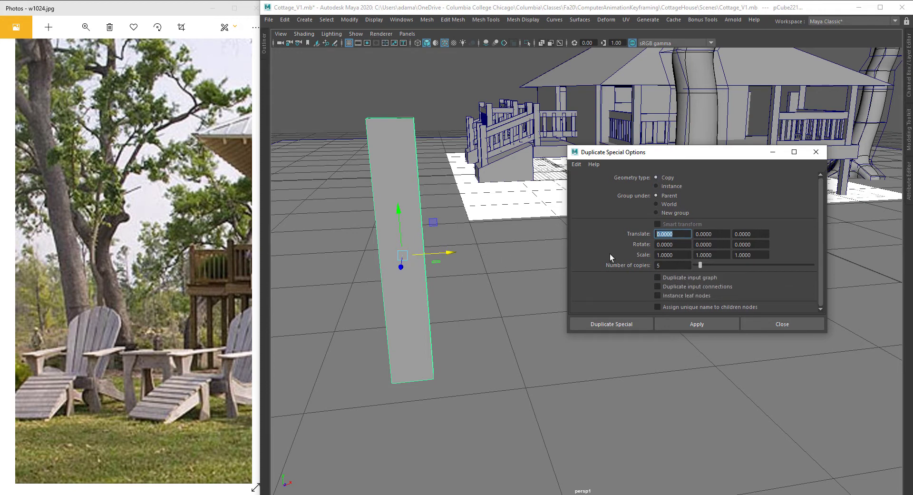
text(.5)
click(680, 328)
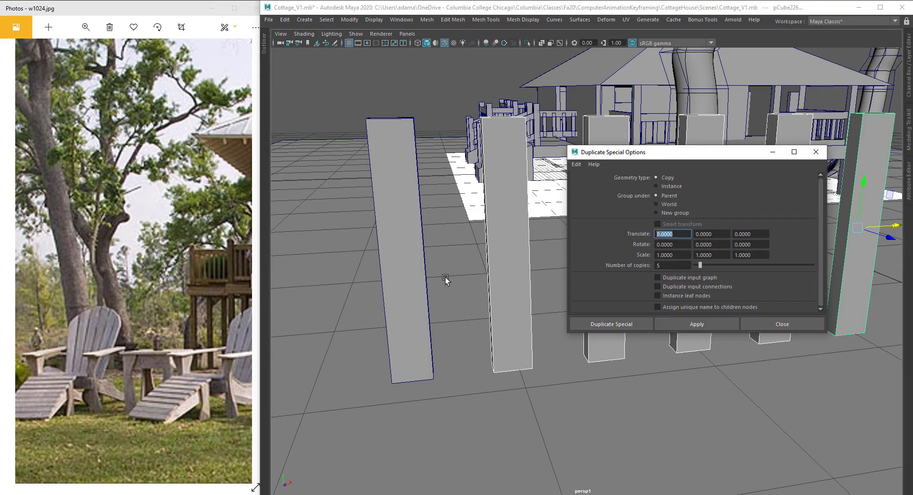
alt+drag(395, 244, 407, 253)
key(ctrl+z)
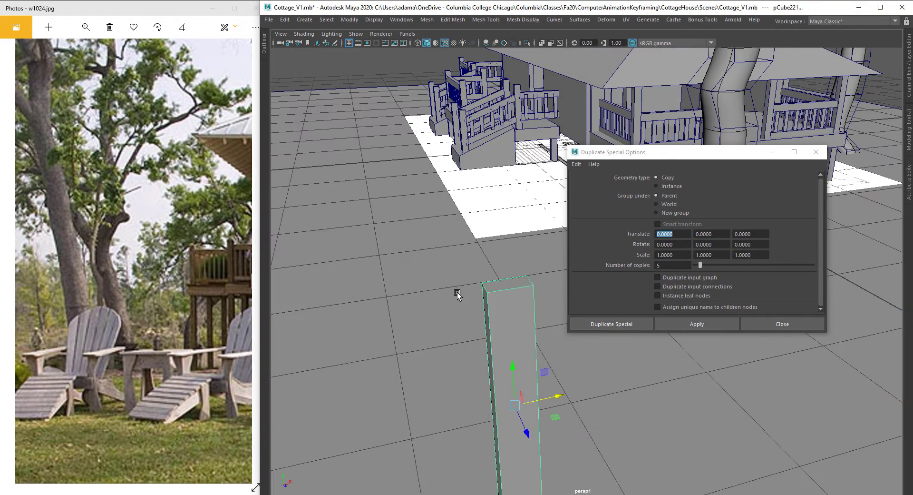
Step: Try duplicating the plank with a 0.2 X offset, then undo the copies
alt+drag(458, 292, 652, 275)
key(3)
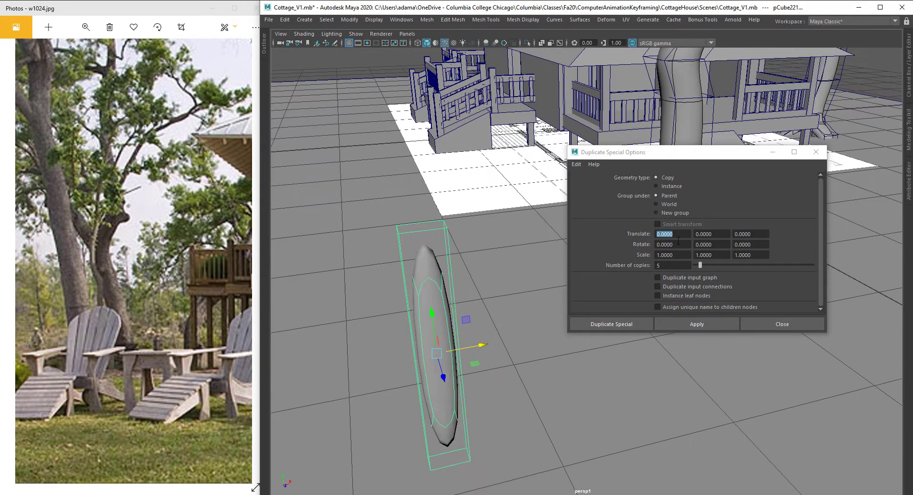
click(682, 237)
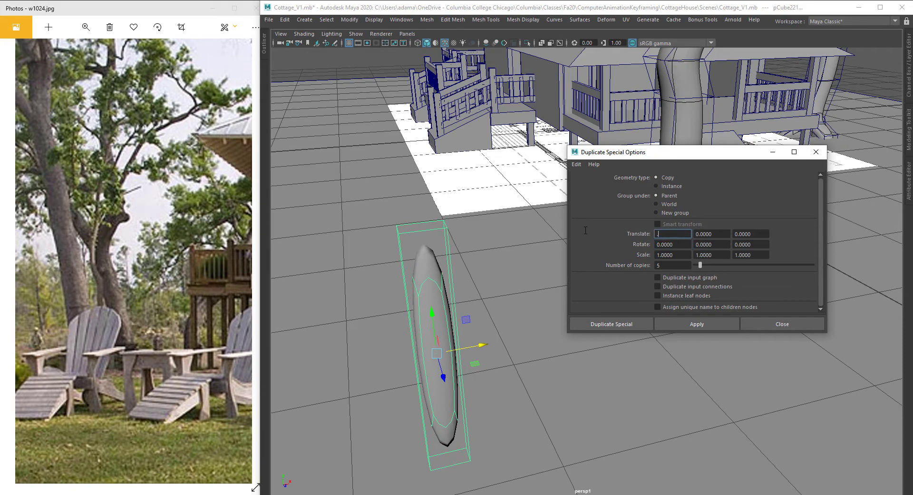
alt+drag(442, 346, 432, 345)
key(1)
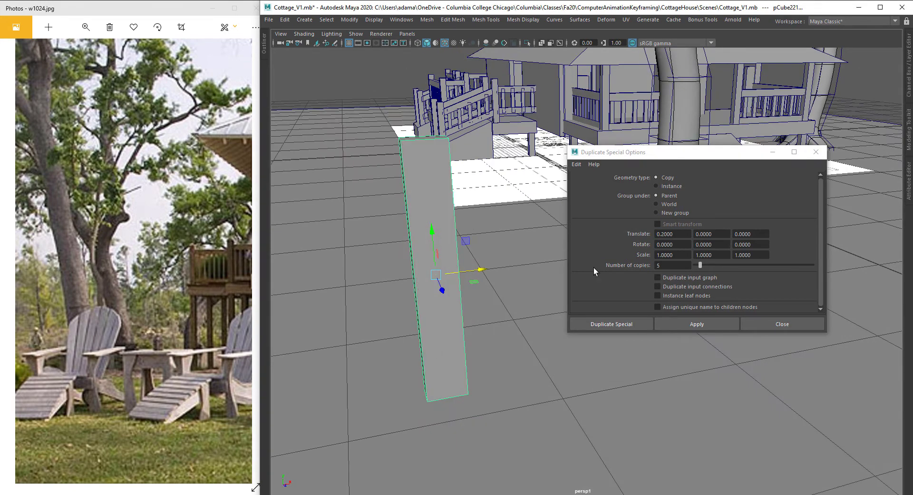
click(705, 318)
scroll(549, 293, up, 3)
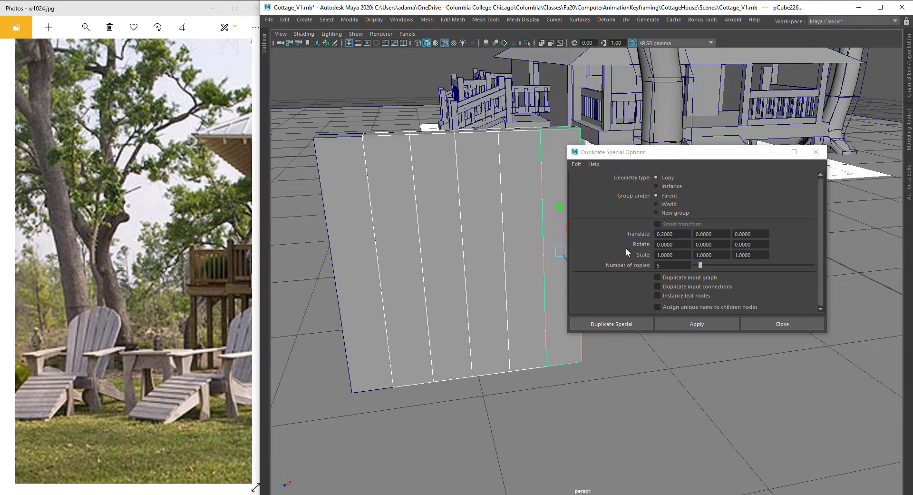
key(ctrl+z)
key(ctrl+z)
Step: Apply Duplicate Special with a 0.25 X offset to make five plank copies, then close the dialog
click(680, 232)
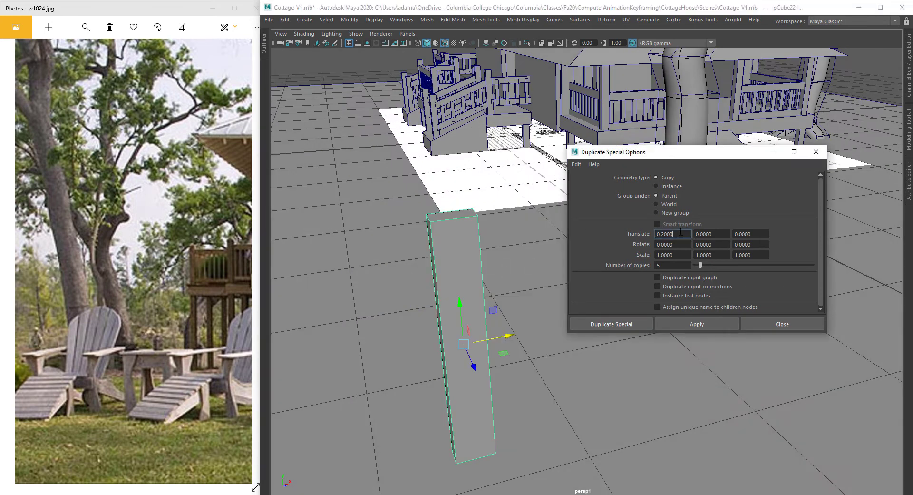
text(.25)
click(692, 320)
scroll(448, 319, up, 5)
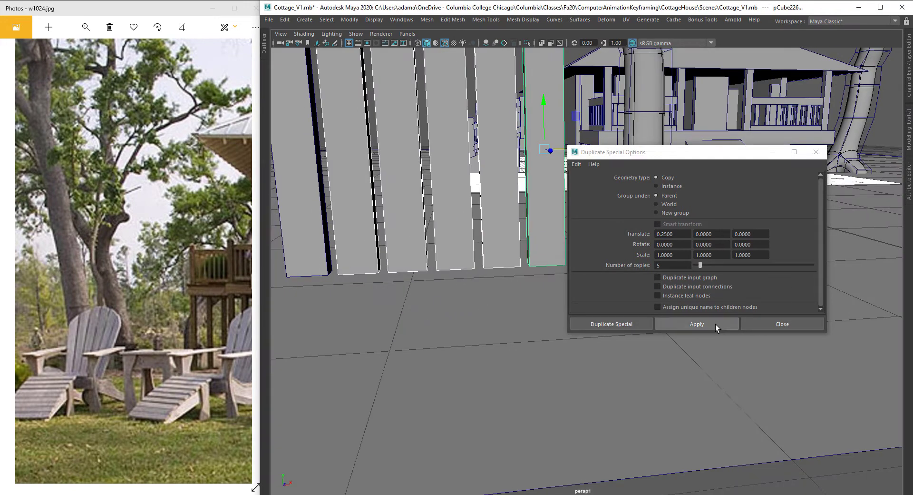
click(784, 324)
Step: Select all six planks and combine them into a single mesh
alt+middle_drag(570, 223, 622, 277)
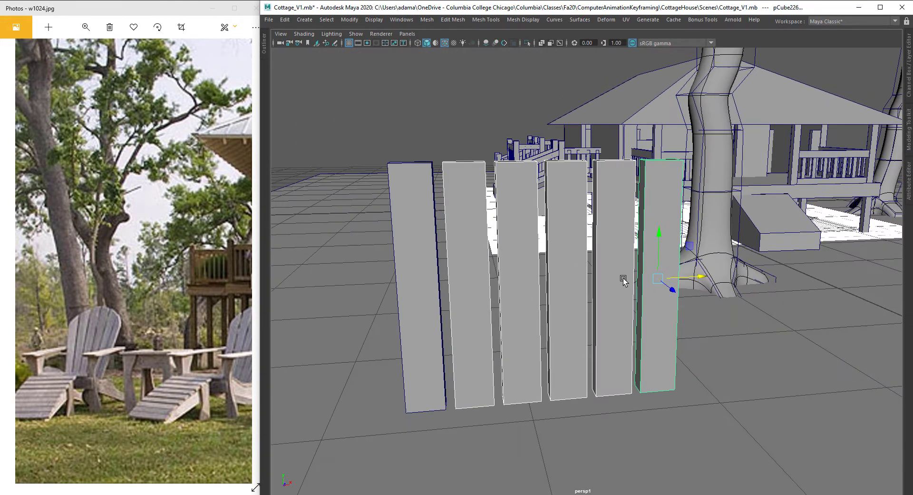
click(657, 208)
shift+click(627, 210)
shift+click(566, 212)
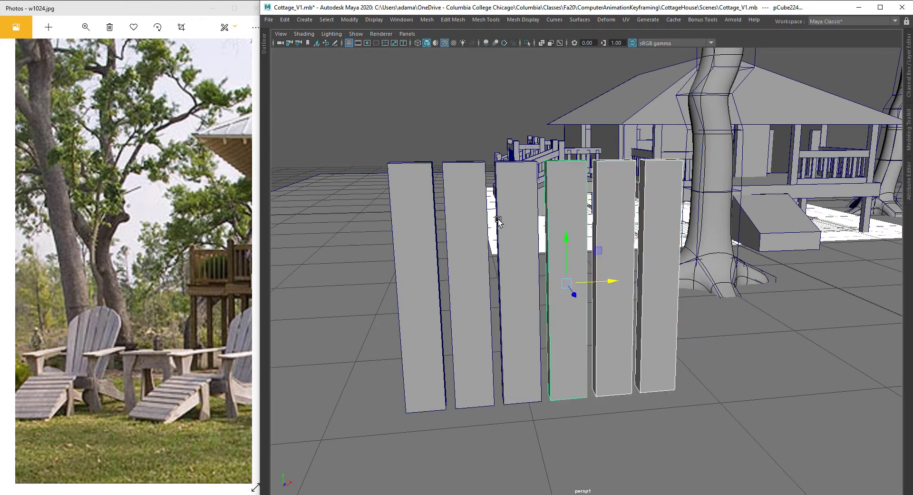
shift+click(498, 218)
shift+click(473, 223)
shift+click(414, 232)
right_click(448, 87)
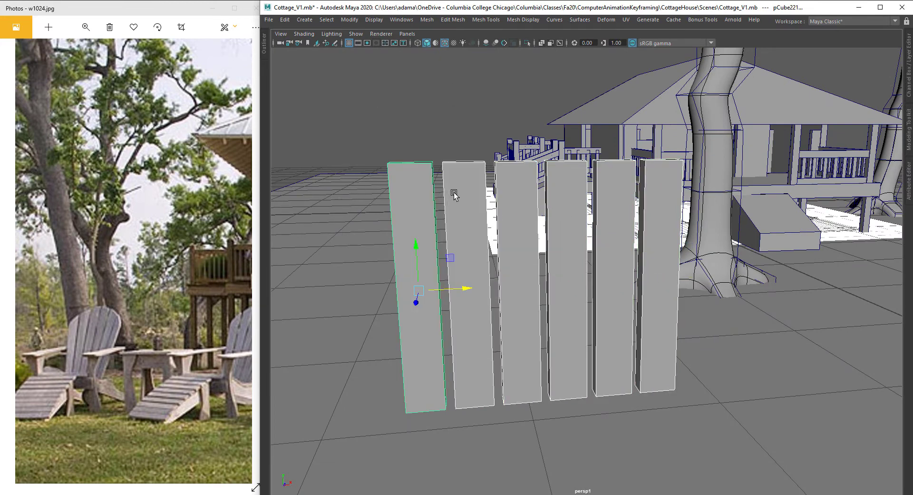
shift+right_click(454, 192)
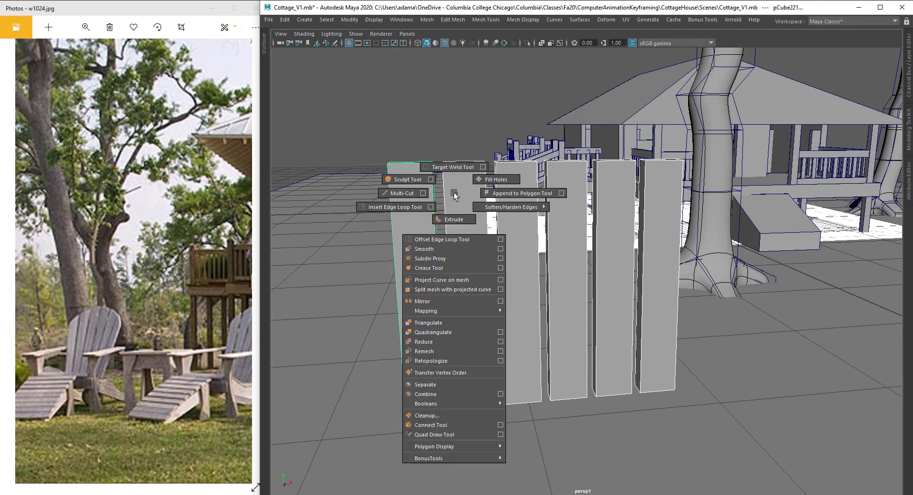
click(433, 392)
click(421, 20)
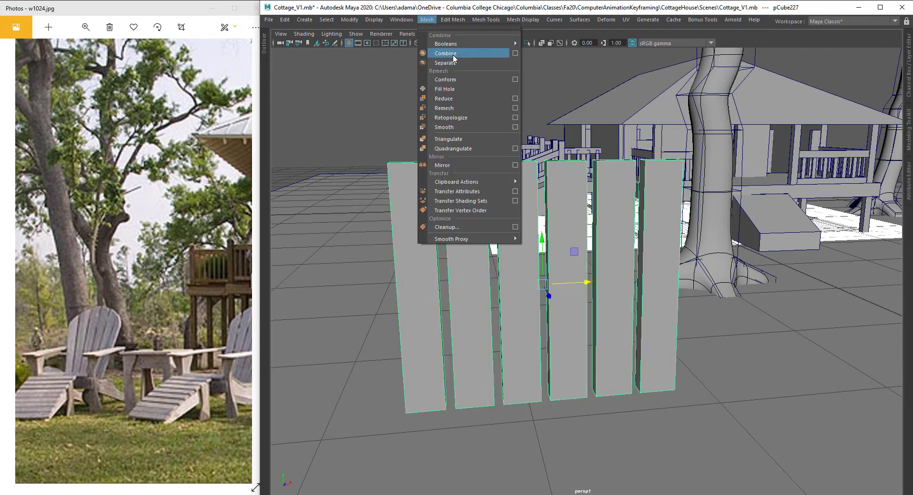
click(612, 213)
Step: Add a lattice deformer to the combined plank mesh
alt+drag(614, 223, 622, 258)
alt+right_drag(623, 258, 614, 268)
alt+middle_drag(614, 268, 604, 288)
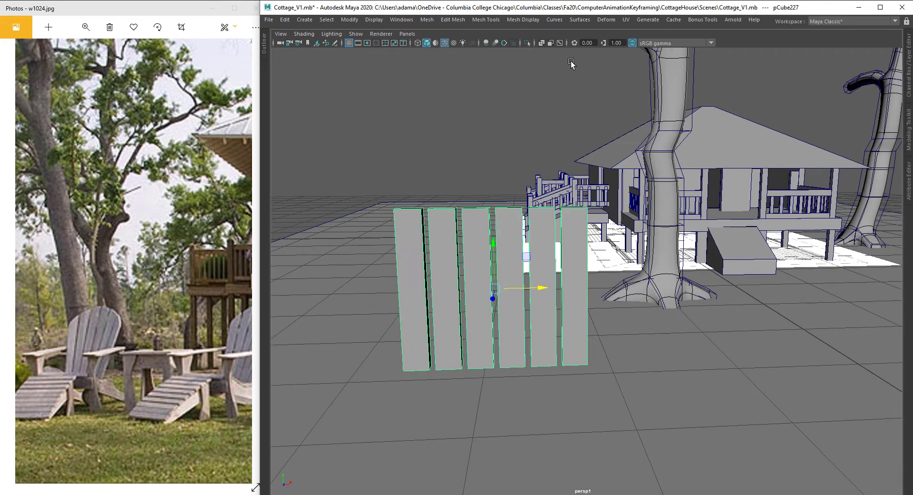
click(608, 20)
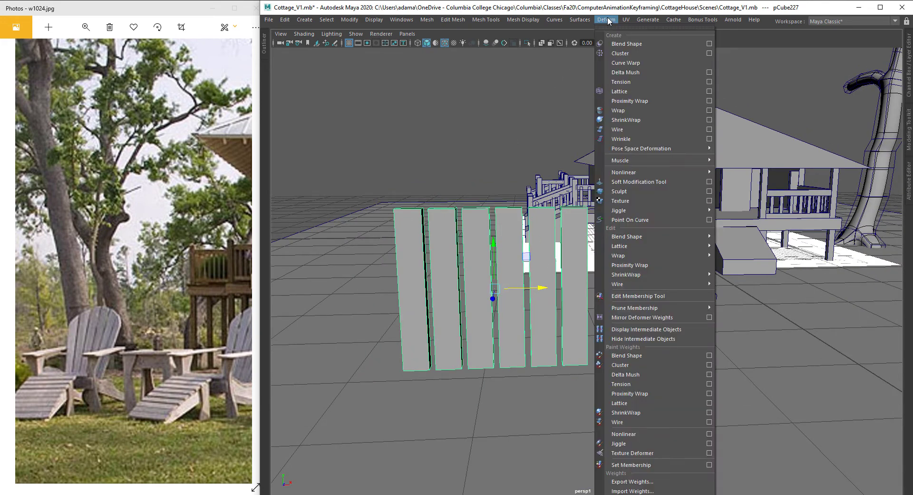
click(635, 92)
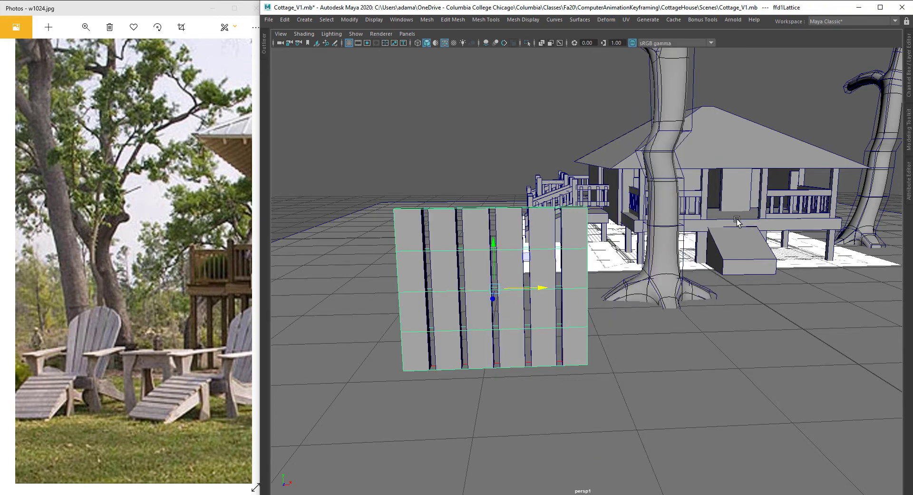
key(ctrl+space)
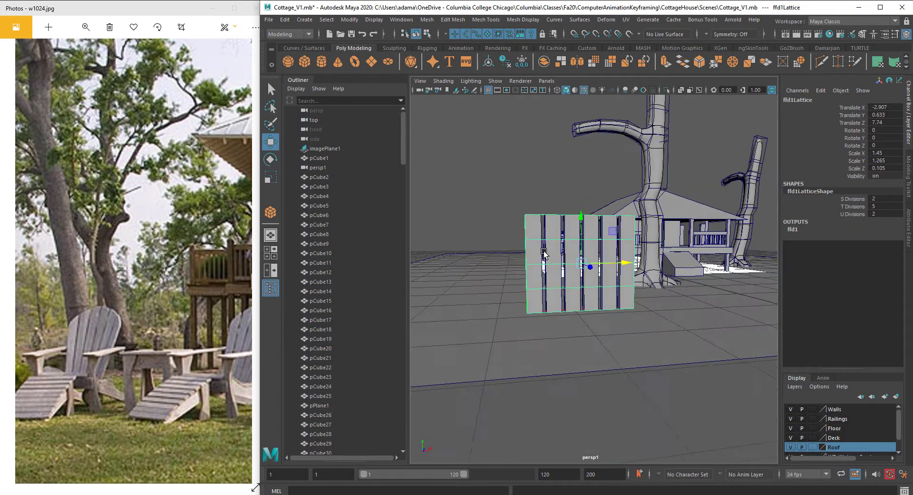
Step: Try setting the lattice's S divisions to 2 and then 7, undoing the last change
scroll(546, 271, up, 5)
scroll(546, 272, down, 3)
alt+middle_drag(548, 273, 553, 292)
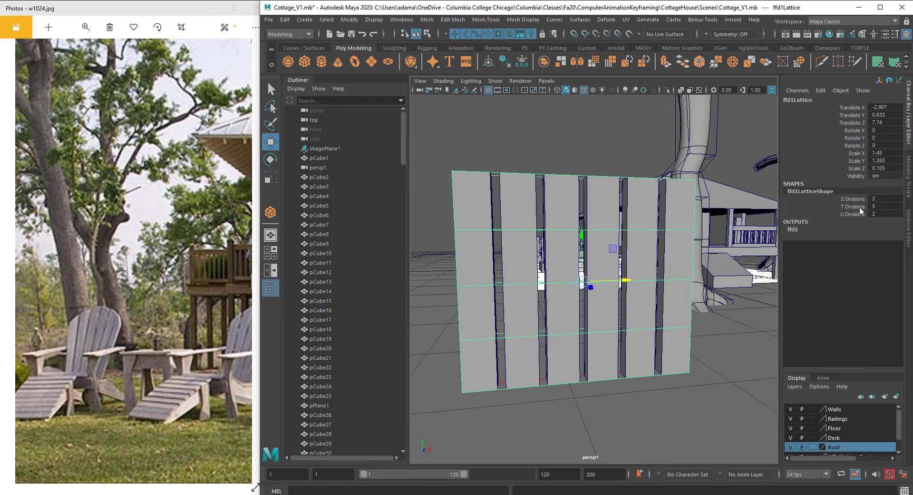
click(855, 201)
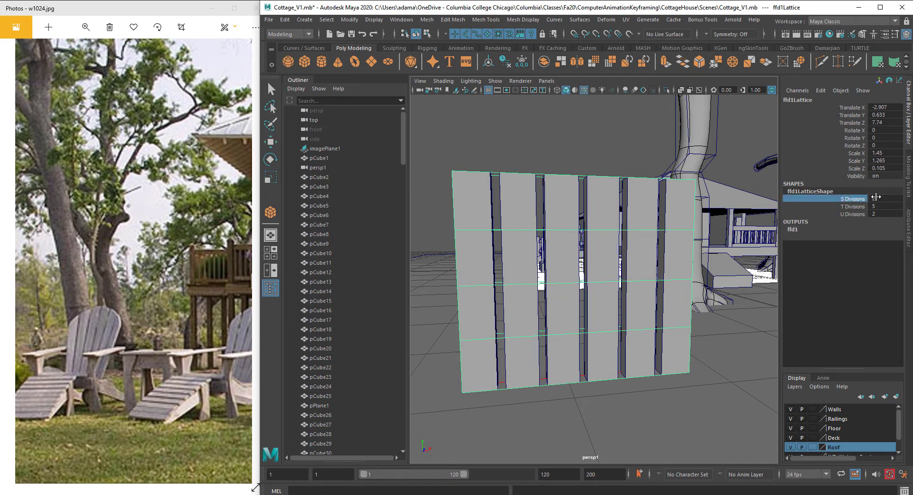
click(877, 197)
click(864, 214)
click(878, 198)
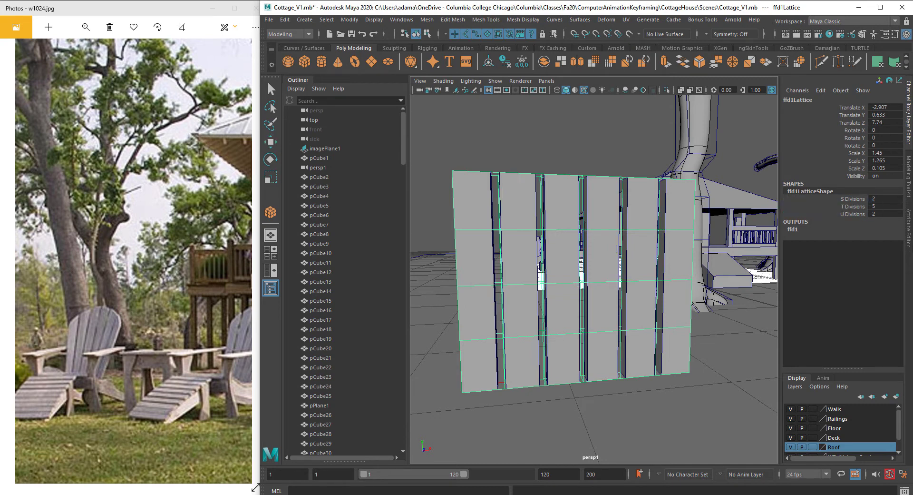
text(2)
key(Return)
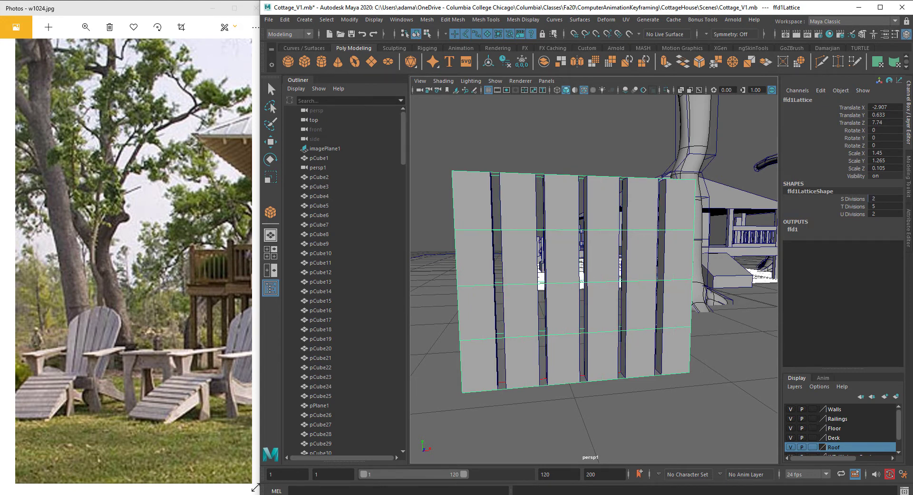
text(7)
key(Return)
key(ctrl+z)
Step: Set the lattice's S divisions to 5 and T divisions to 2
double_click(880, 198)
text(3)
key(Return)
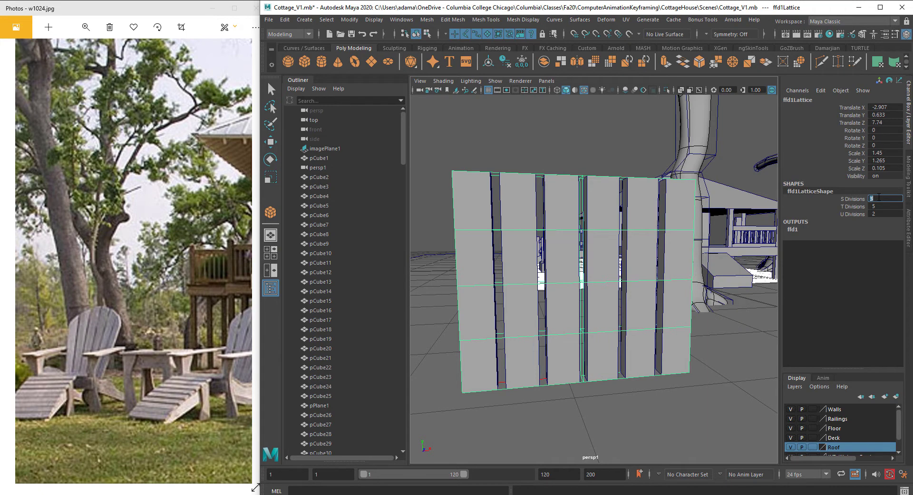
alt+drag(617, 267, 589, 270)
click(876, 200)
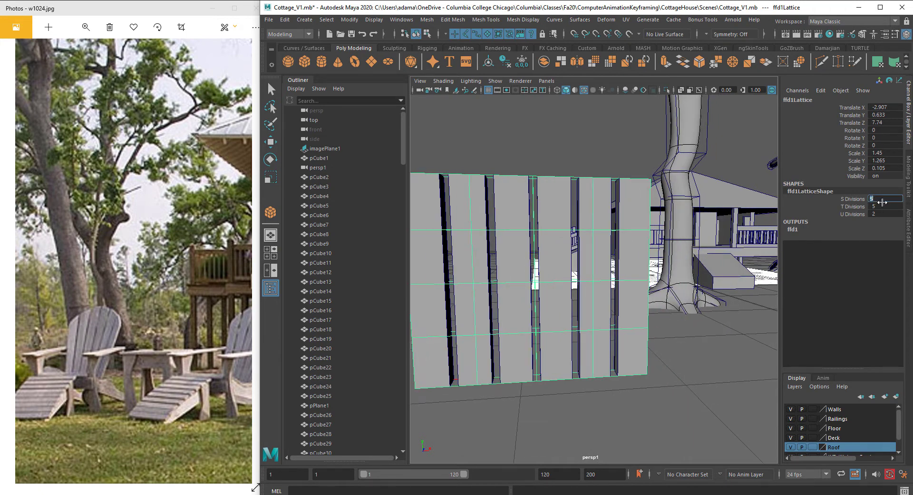
click(886, 206)
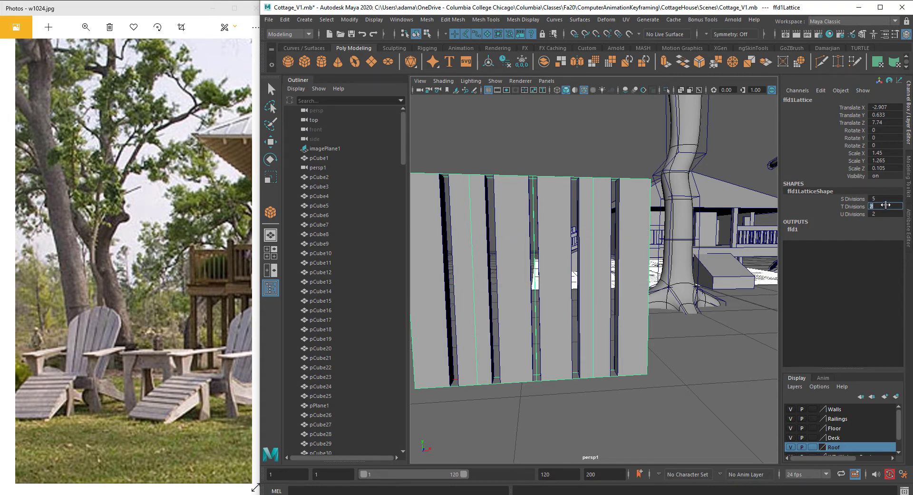
alt+middle_drag(649, 236, 674, 234)
alt+drag(674, 235, 650, 250)
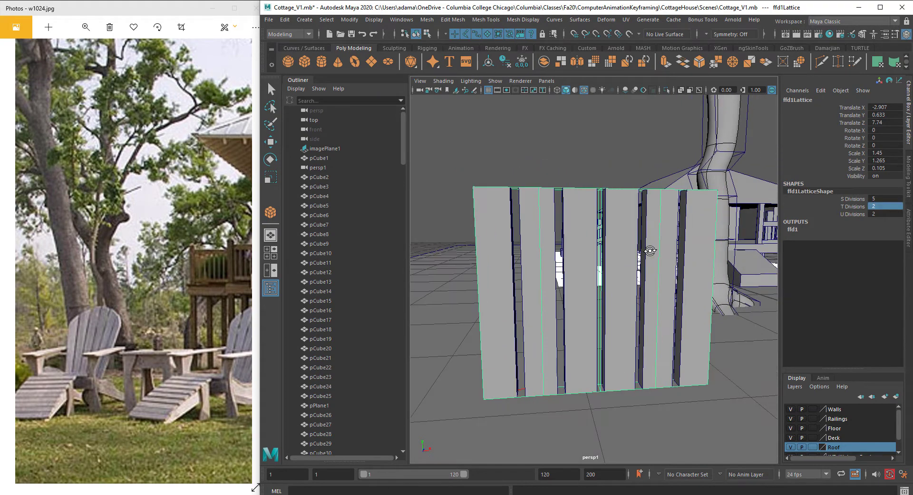
Step: Switch to the lattice's points and raise the top middle points to curve the plank tops into an arch
click(514, 179)
click(518, 190)
key(w)
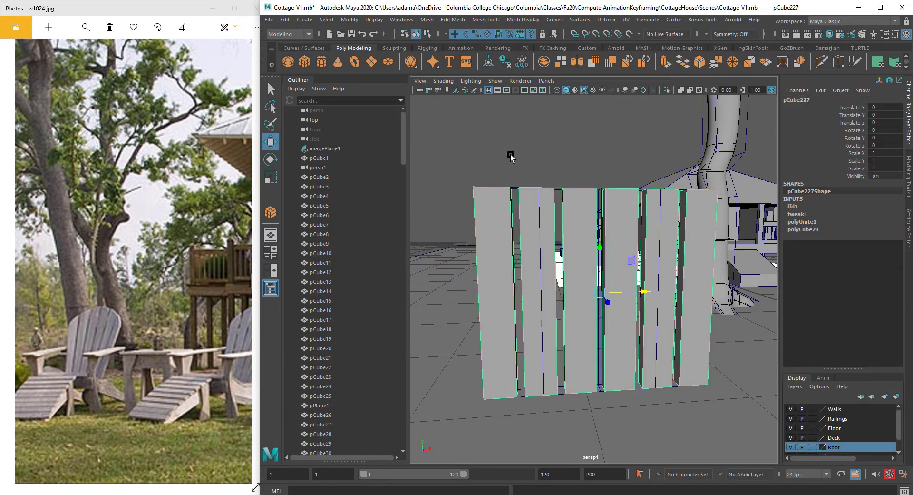
click(514, 185)
alt+drag(547, 186, 558, 197)
click(558, 197)
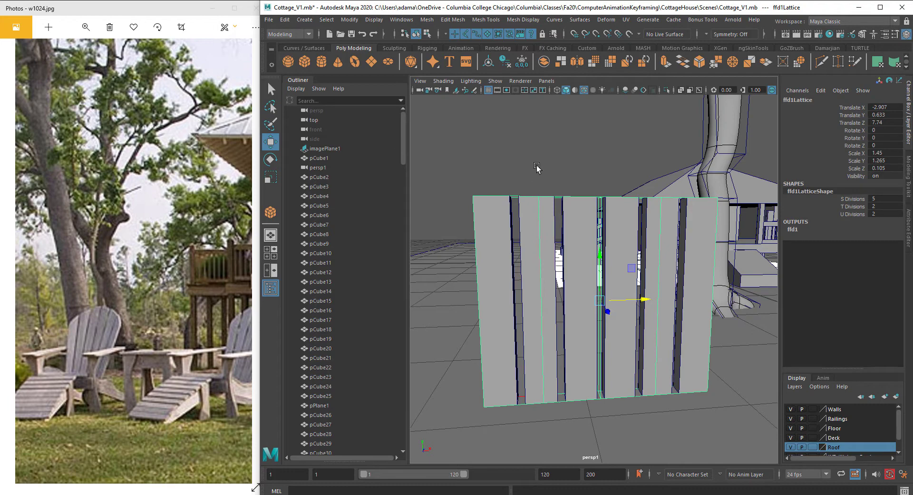
right_click(548, 140)
right_drag(548, 138, 549, 109)
alt+drag(612, 186, 561, 110)
drag(471, 142, 512, 212)
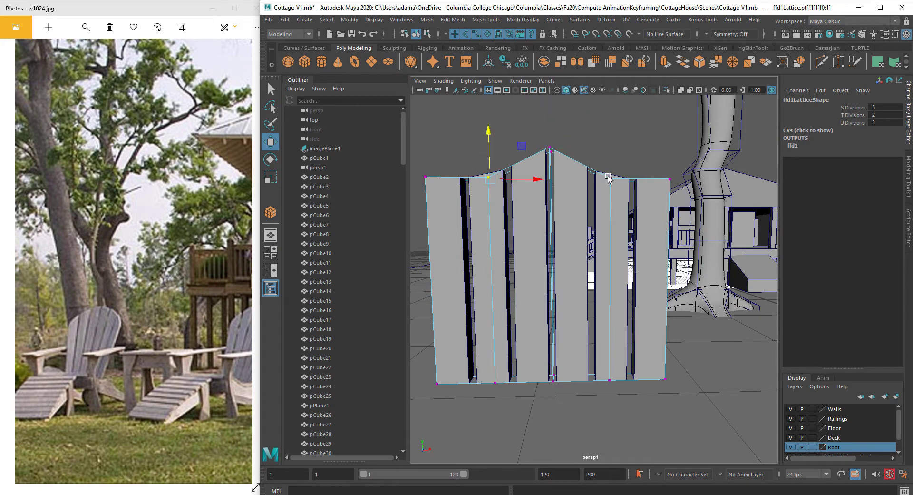
shift+drag(624, 168, 585, 198)
drag(550, 132, 551, 97)
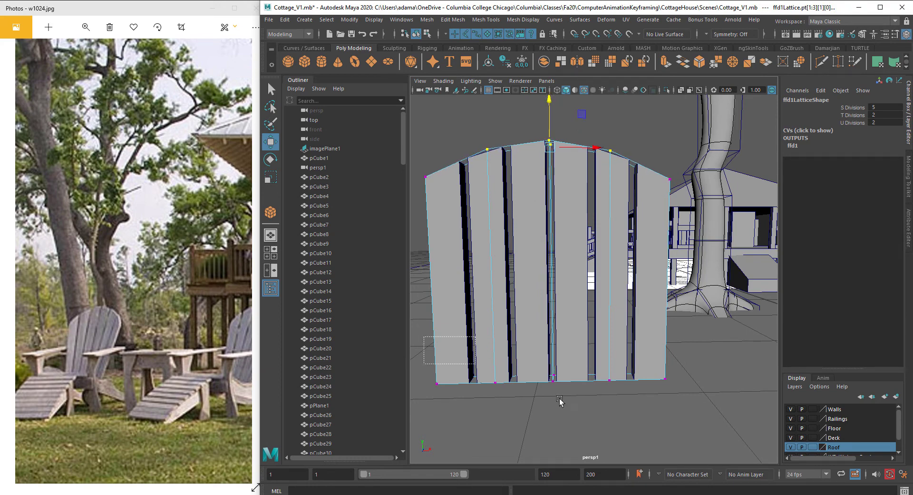
Step: Select the bottom row of lattice points and scale them inward to taper the lower end of the planks
drag(425, 337, 685, 430)
alt+drag(693, 397, 633, 336)
key(r)
right_drag(576, 242, 609, 222)
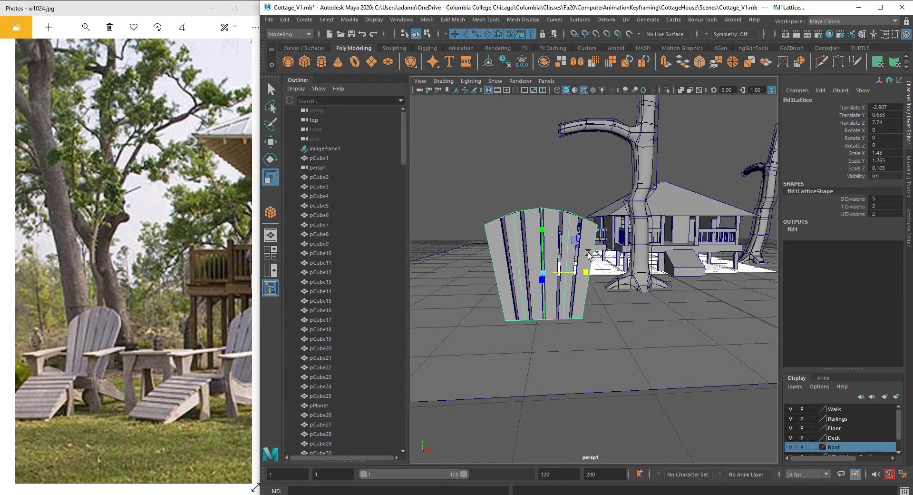
click(589, 257)
key(w)
drag(589, 272, 639, 284)
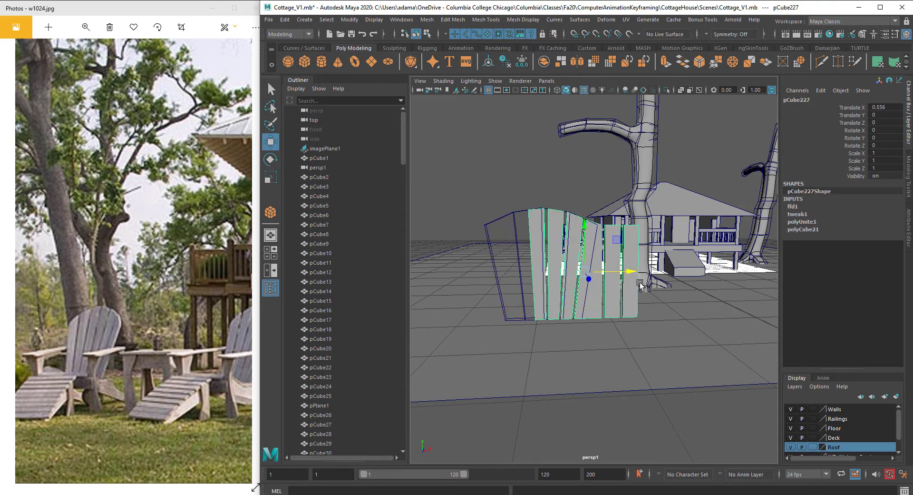
key(ctrl+z)
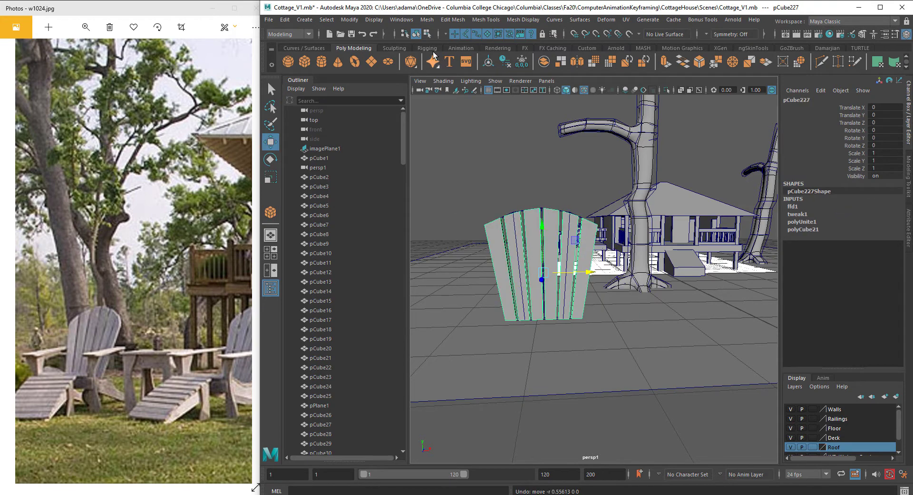
Step: Delete the construction history of the plank mesh to bake in the lattice shape
click(285, 19)
mouse_move(383, 136)
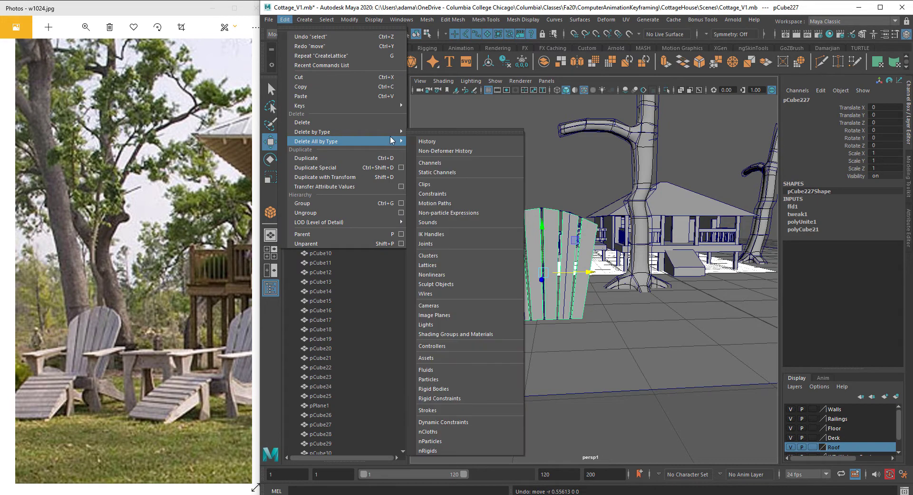
click(442, 134)
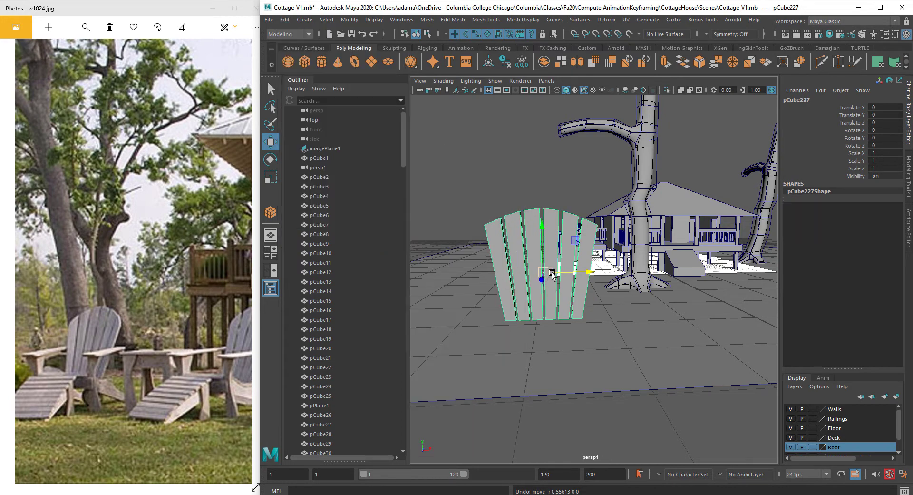
Step: Scale the chair back uniformly to about 0.307 and move it into place near the tree
alt+drag(549, 271, 497, 312)
scroll(582, 284, up, 4)
key(r)
scroll(497, 312, down, 3)
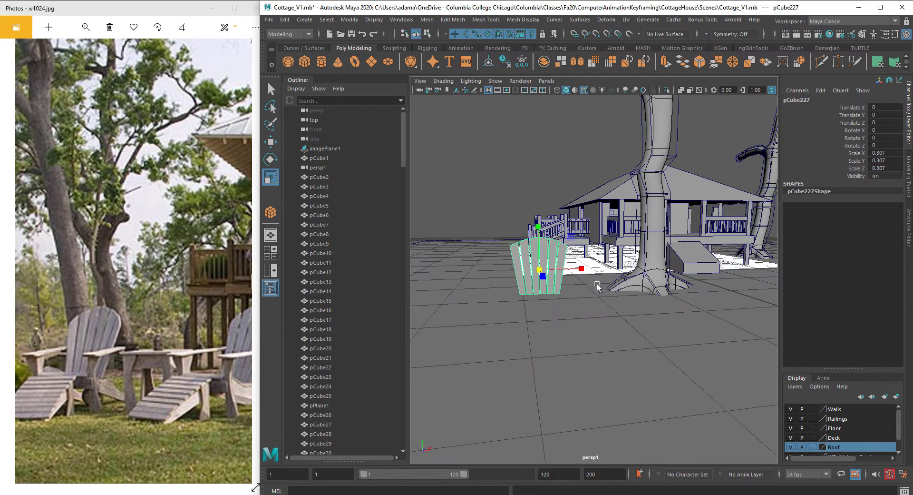
key(w)
drag(584, 270, 661, 286)
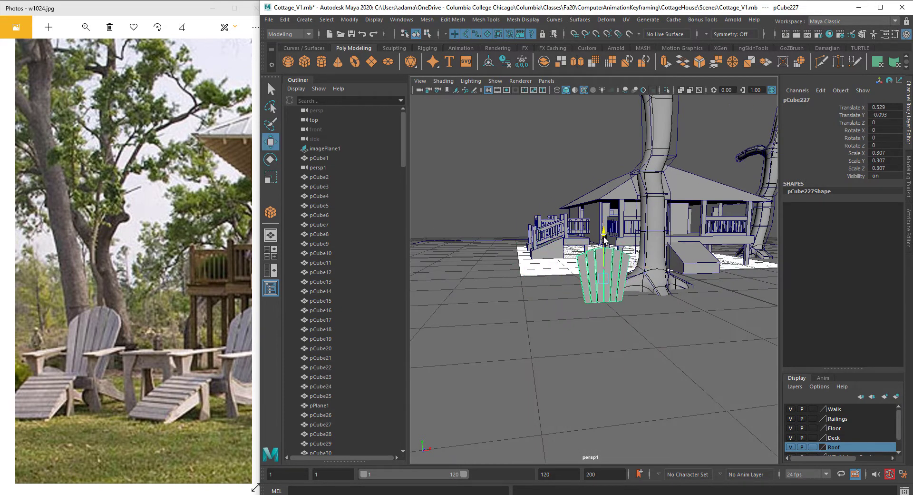
Step: Enlarge the reference photo window and zoom in on the Adirondack chairs to study their shape
click(217, 333)
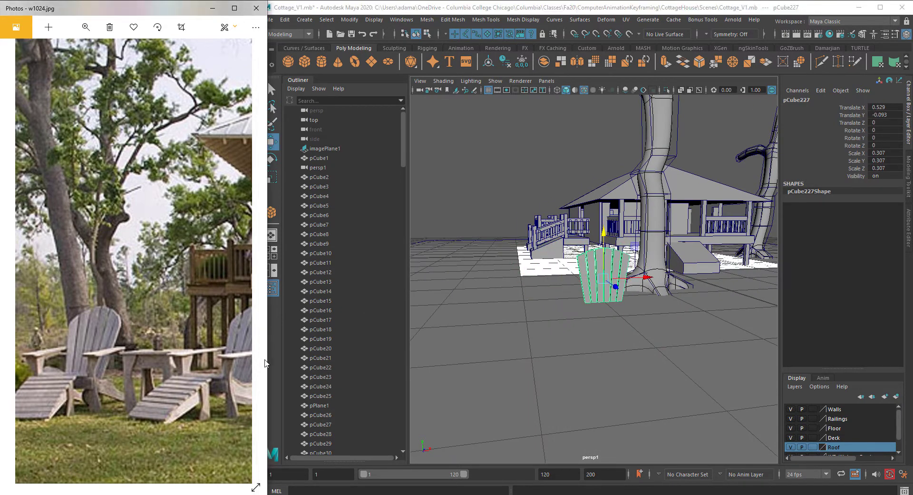
drag(307, 360, 402, 362)
scroll(128, 353, up, 1)
scroll(136, 351, down, 1)
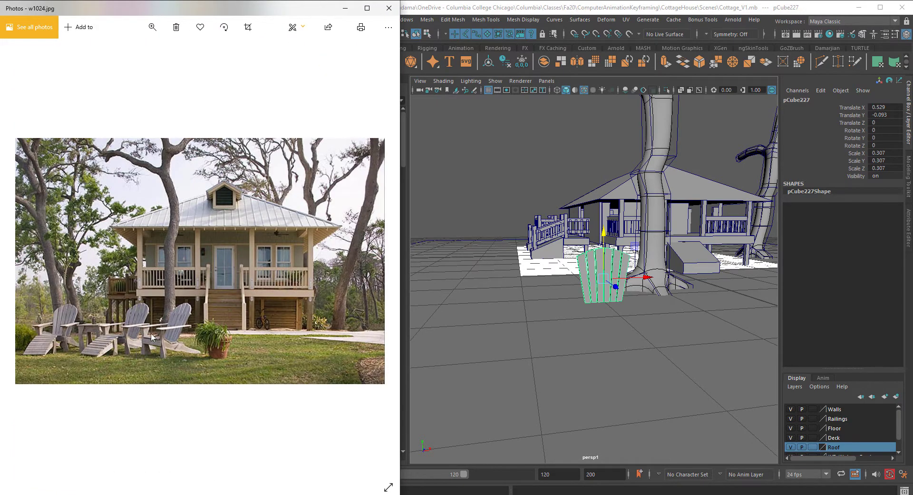
scroll(137, 355, up, 1)
scroll(151, 337, down, 1)
ctrl+scroll(145, 338, up, 3)
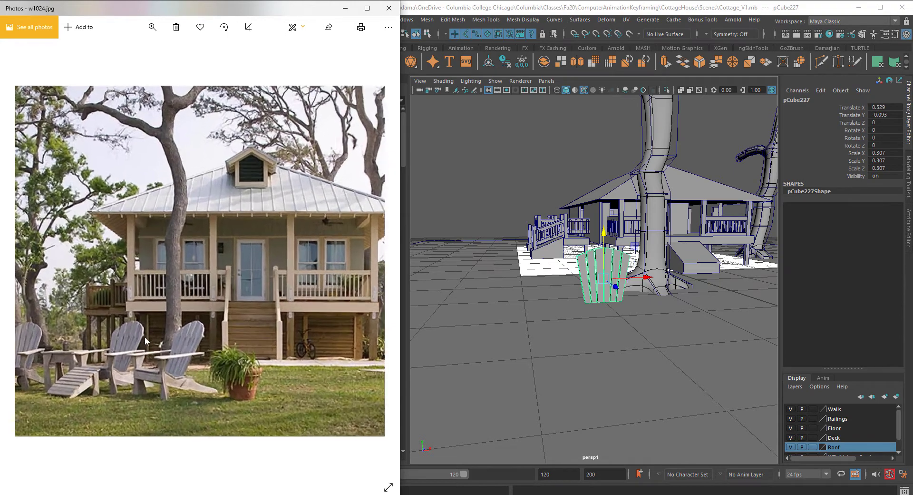
ctrl+scroll(134, 379, down, 3)
ctrl+scroll(143, 379, up, 3)
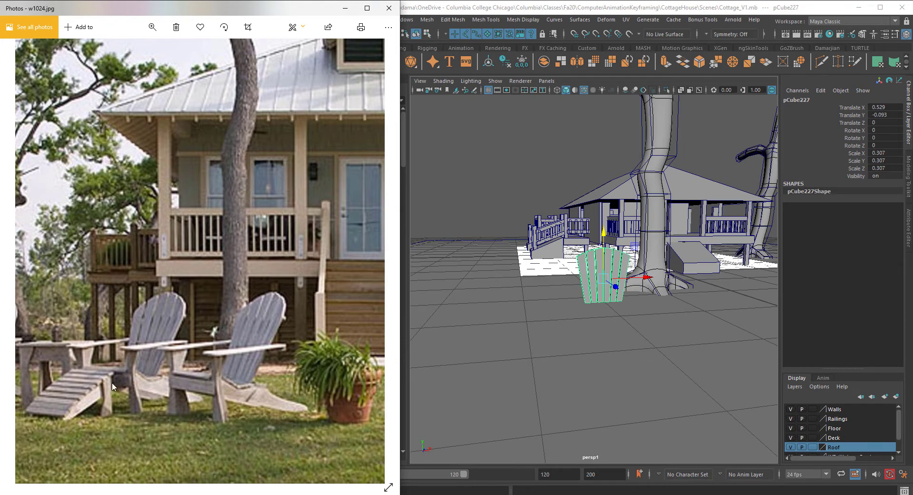
Step: Tilt the chair back about -11 degrees around X
alt+drag(591, 304, 596, 306)
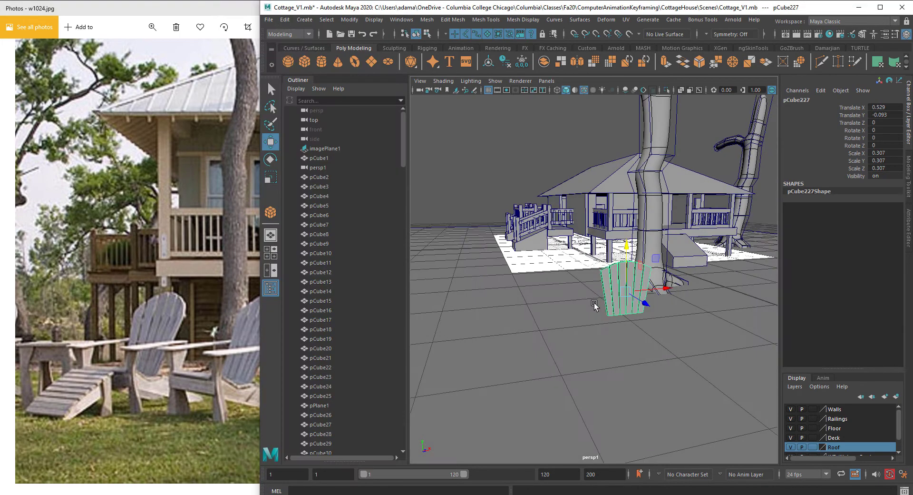
alt+middle_drag(596, 306, 573, 300)
alt+drag(573, 300, 586, 304)
alt+right_drag(585, 303, 624, 302)
alt+middle_drag(624, 302, 619, 285)
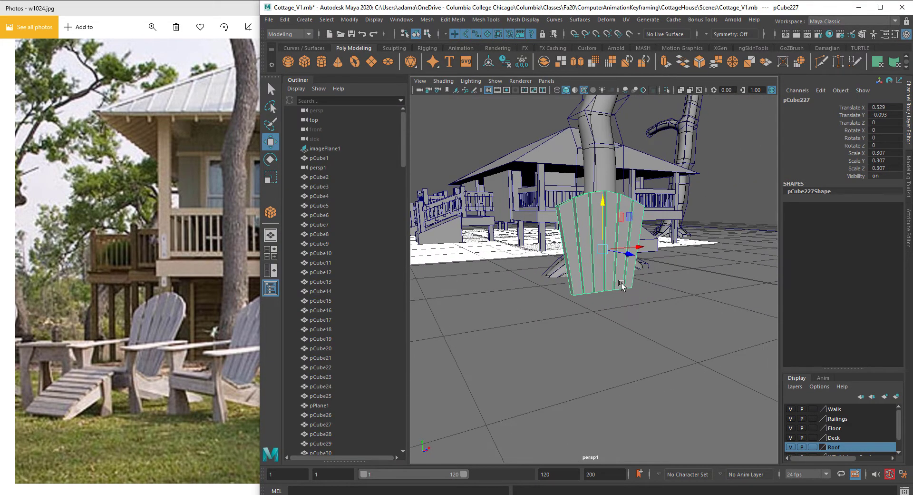
key(e)
drag(626, 249, 617, 233)
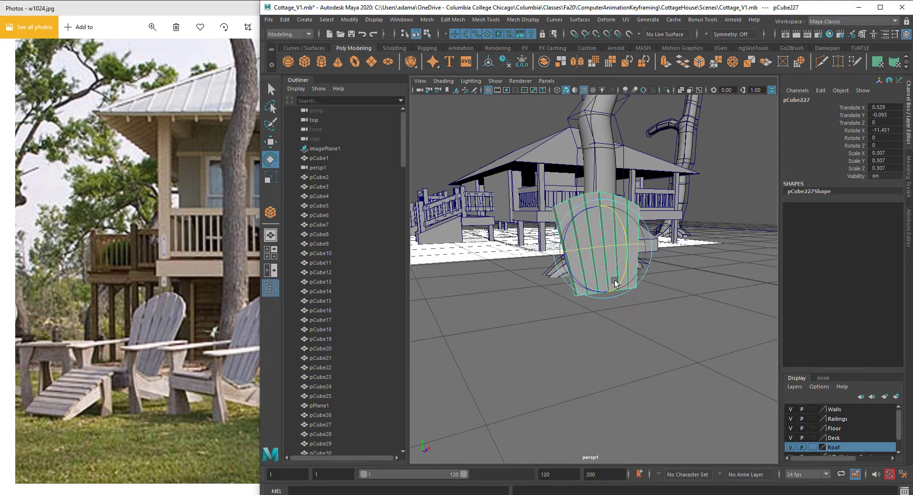
alt+drag(616, 283, 623, 309)
Step: Interactively create a thin cube about 0.361 wide, 0.029 high and 0.098 deep as a seat plank at the back's base
click(304, 19)
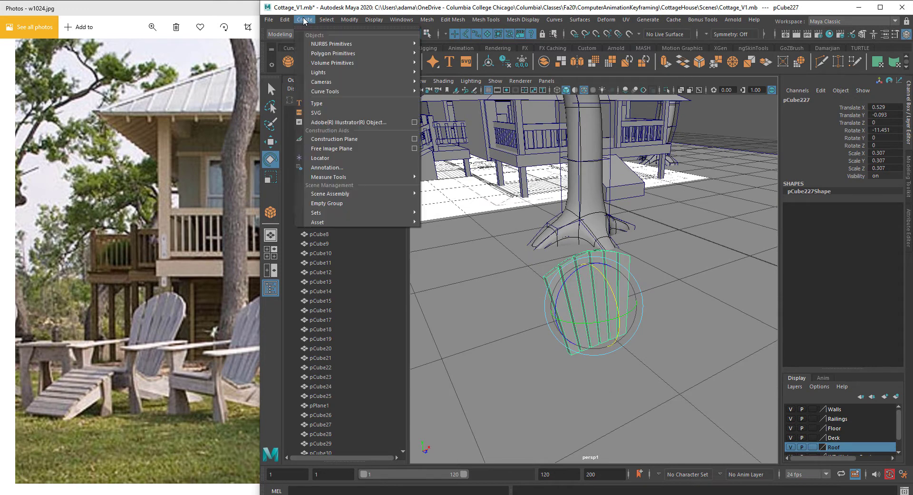
mouse_move(340, 53)
click(459, 63)
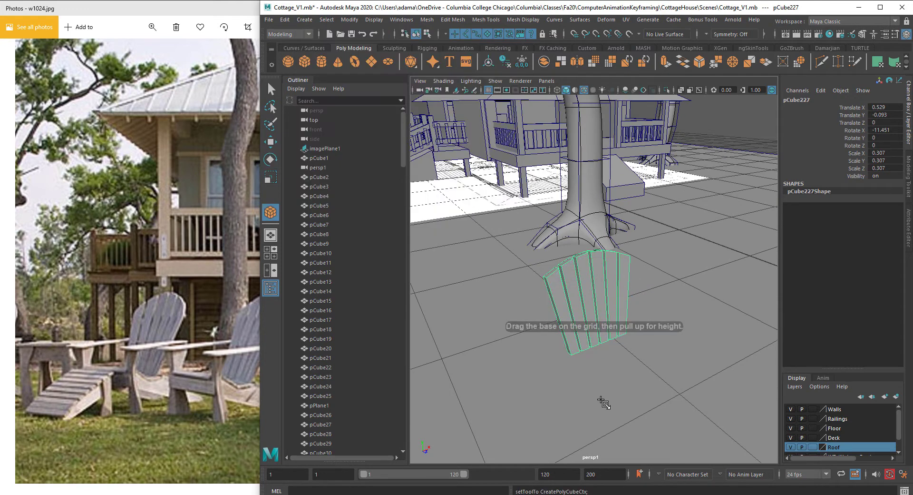
mouse_move(656, 378)
mouse_down()
mouse_move(618, 400)
mouse_move(611, 415)
mouse_move(629, 388)
mouse_move(640, 330)
mouse_move(653, 374)
mouse_move(644, 365)
mouse_up()
drag(623, 316, 623, 280)
drag(642, 342, 659, 358)
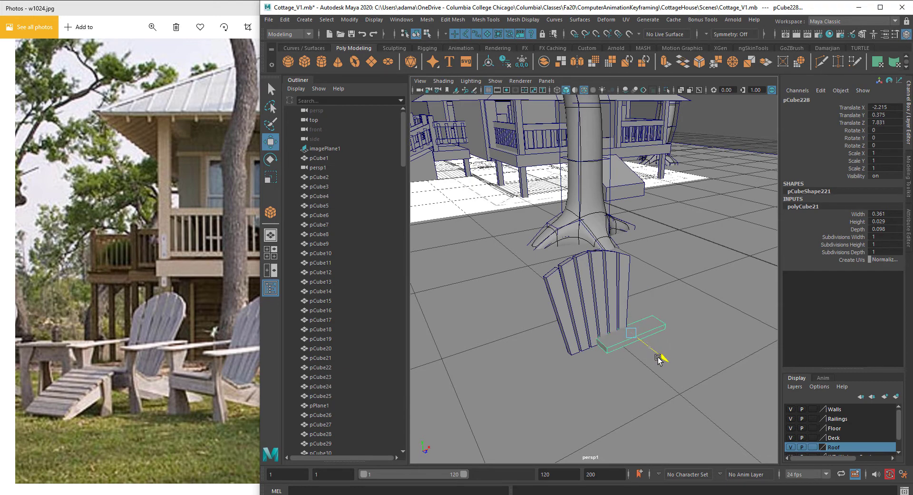
drag(665, 323, 637, 341)
Step: Scale the seat plank to about 0.863 in X and 1.057 in Z, then duplicate it into side-by-side seat planks
key(r)
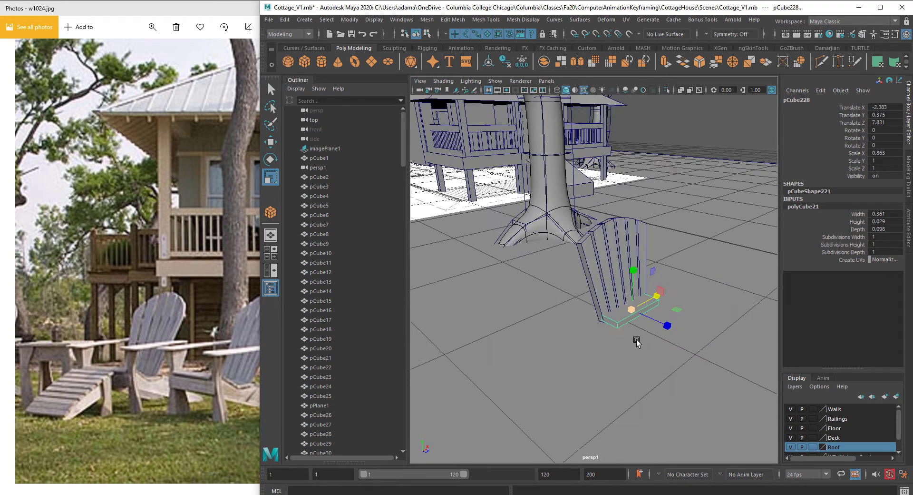
alt+right_drag(637, 342, 658, 343)
drag(723, 372, 666, 356)
key(w)
alt+right_drag(666, 355, 618, 347)
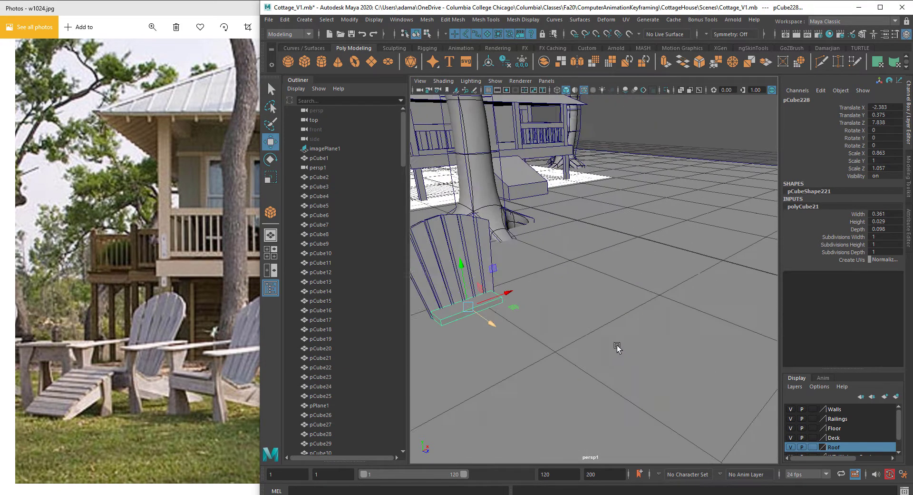
alt+drag(617, 347, 436, 336)
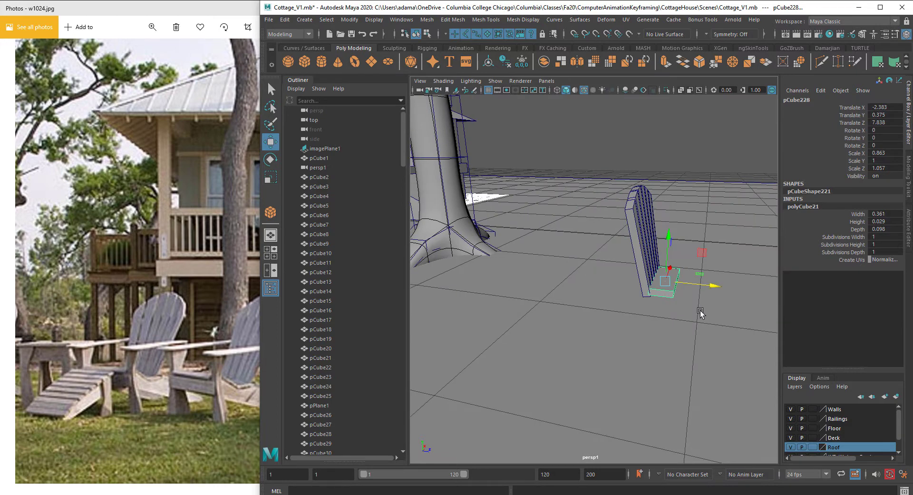
mouse_move(714, 285)
shift+mouse_down()
mouse_move(741, 299)
mouse_move(652, 307)
shift+mouse_up()
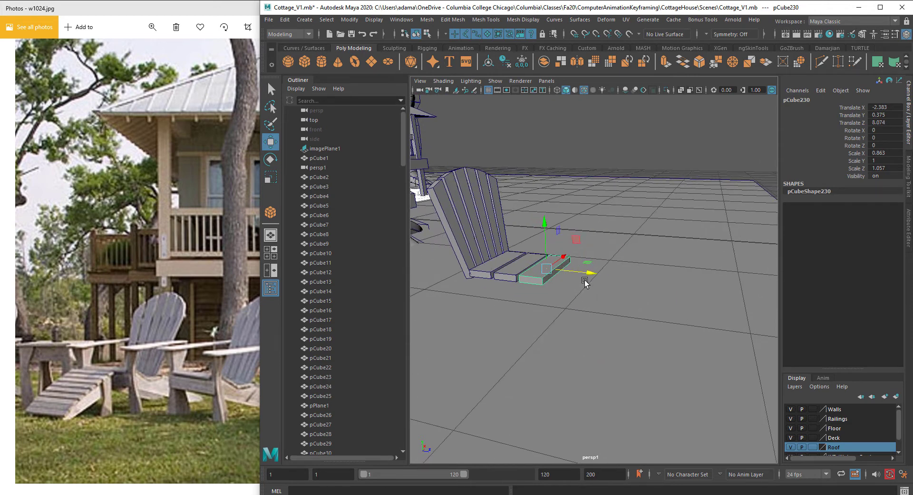
alt+drag(585, 282, 550, 242)
Step: Select the seat planks and combine them into one seat mesh
shift+click(541, 274)
shift+click(494, 273)
key(e)
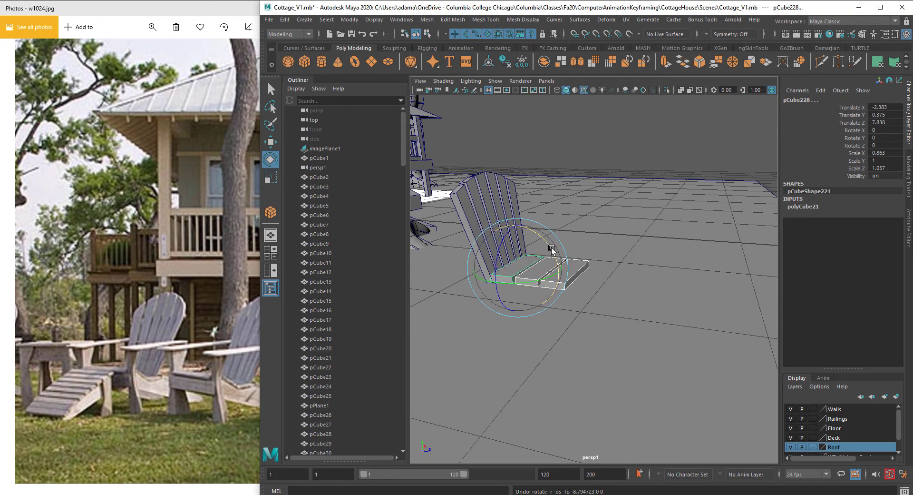
key(ctrl+z)
shift+right_drag(592, 239, 581, 441)
key([)
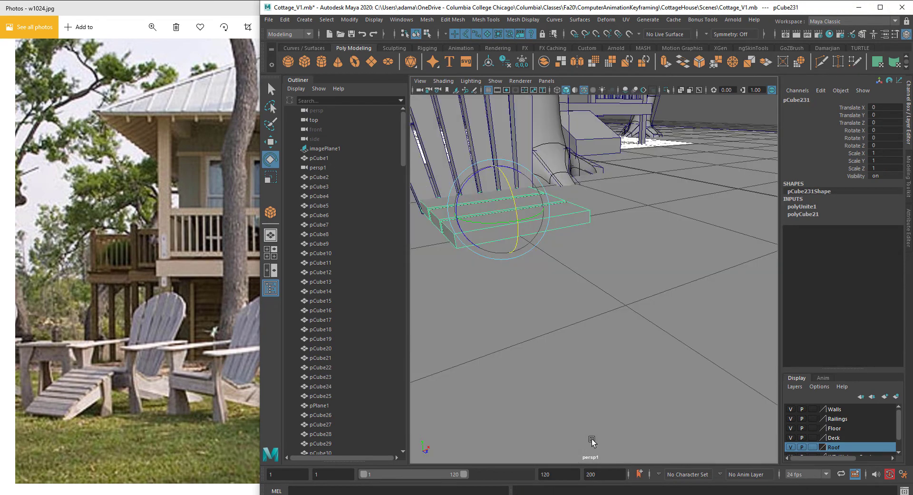
Step: Tilt the combined seat about -12 degrees around X
scroll(552, 249, down, 5)
alt+drag(585, 249, 661, 275)
scroll(661, 274, up, 5)
alt+middle_drag(661, 275, 648, 274)
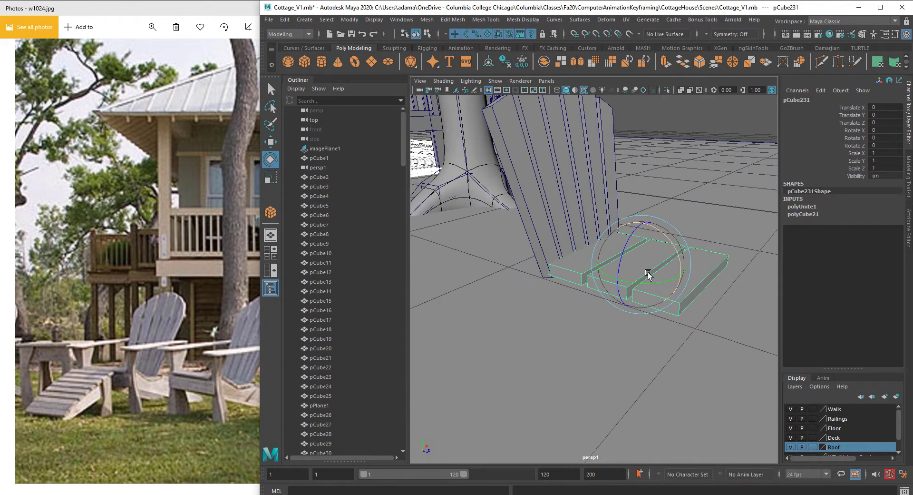
drag(666, 236, 664, 233)
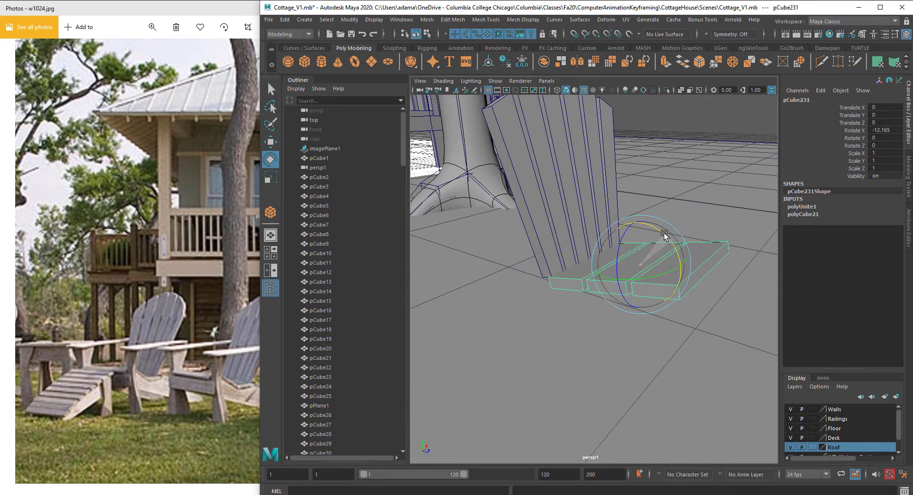
Step: Duplicate the seat, move the copy to its front edge and rotate it about 31.6 degrees downward
key(w)
click(647, 235)
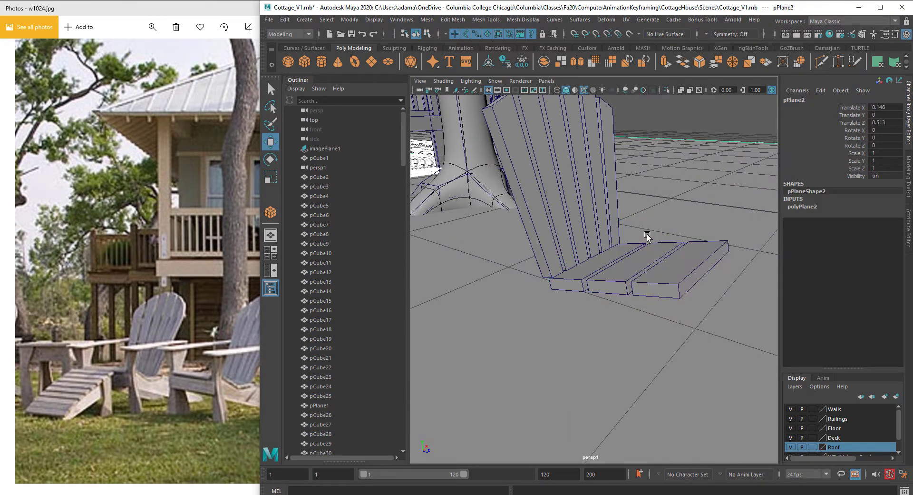
click(641, 261)
mouse_move(641, 260)
alt+mouse_down()
mouse_move(666, 227)
mouse_move(725, 261)
mouse_move(685, 247)
mouse_move(697, 223)
alt+mouse_up()
key(r)
key(e)
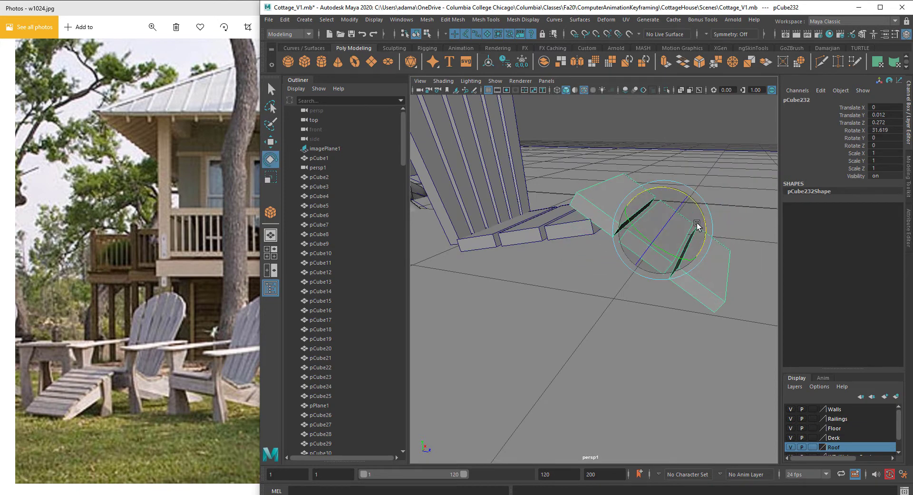
Step: Move the front seat piece along its own axis and scale it to about 0.631 in Z to form the front slope
key(w)
alt+drag(616, 226, 633, 246)
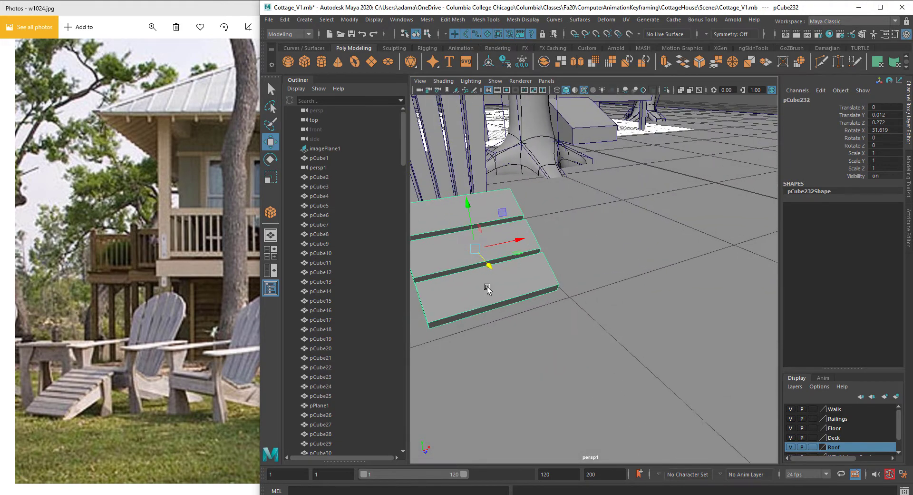
alt+drag(485, 255, 563, 258)
click(603, 262)
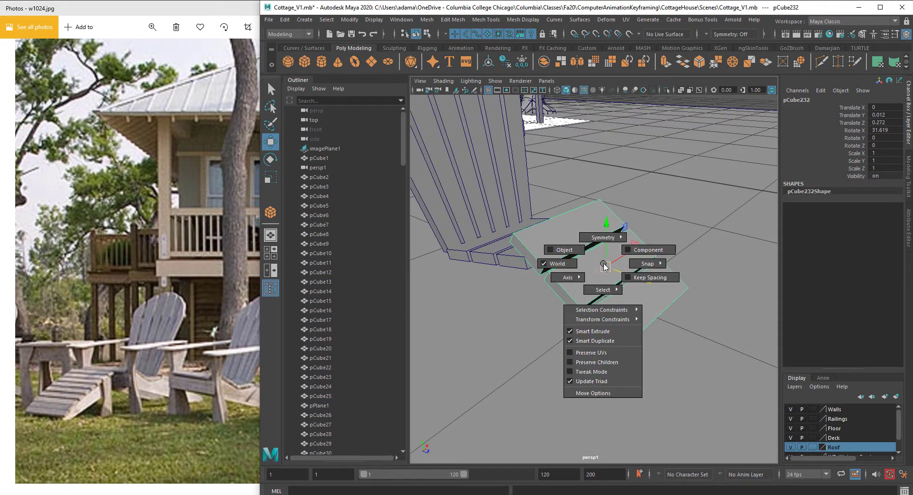
click(564, 249)
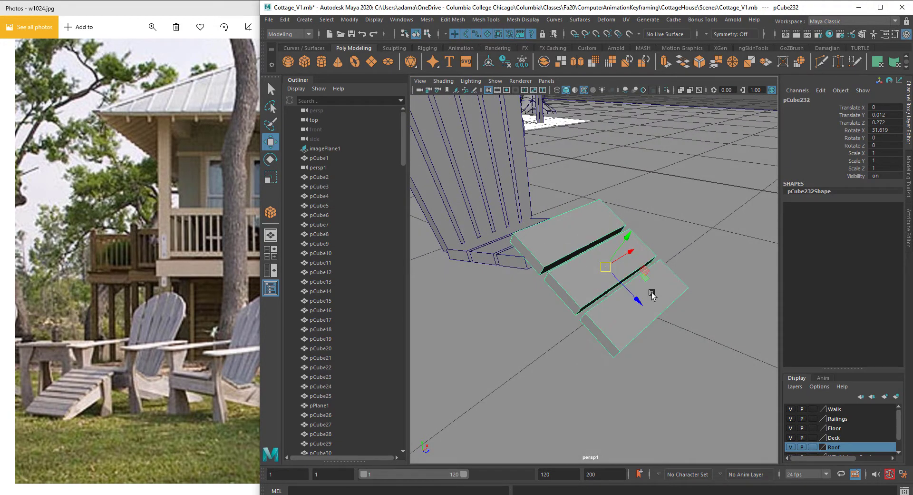
drag(639, 300, 654, 323)
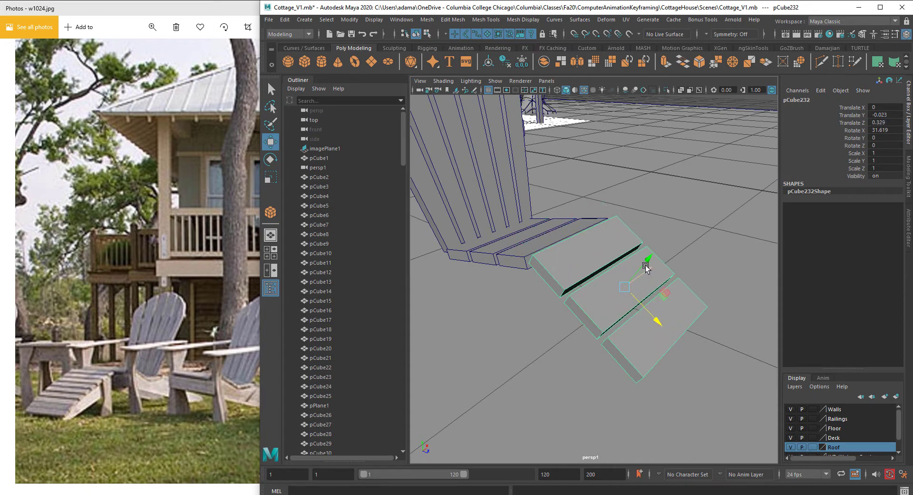
drag(646, 267, 645, 262)
key(r)
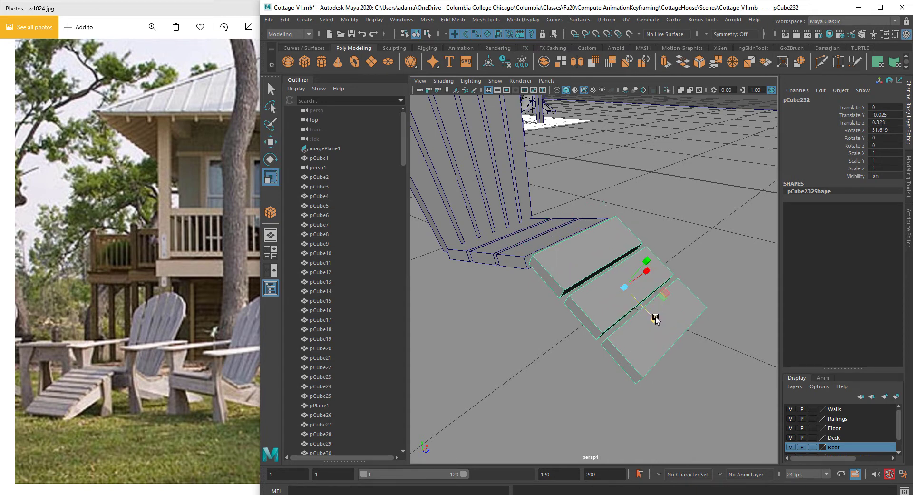
drag(655, 316, 741, 267)
key(w)
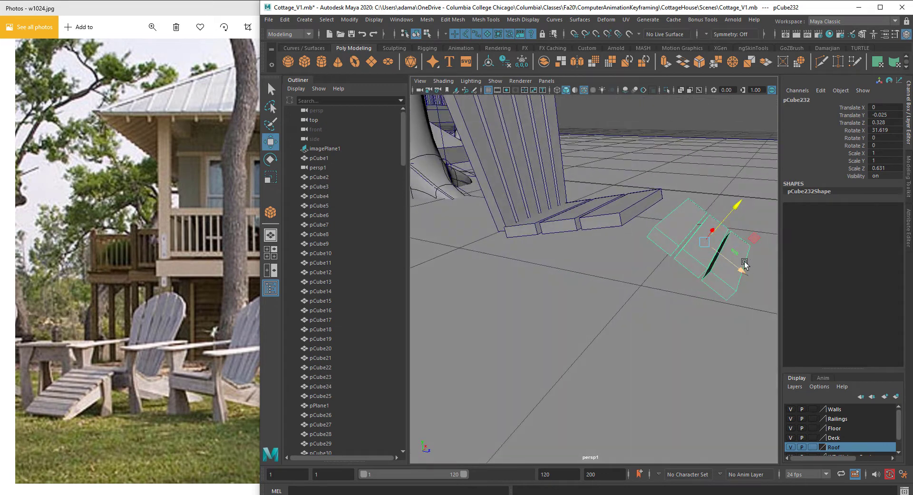
Step: Duplicate the front slope piece, scale the copy to about 0.527 in Z and place it further down as the footrest
alt+middle_drag(740, 268, 696, 285)
mouse_move(696, 285)
mouse_down()
mouse_move(674, 270)
mouse_move(758, 336)
mouse_move(749, 330)
mouse_up()
shift+click(657, 277)
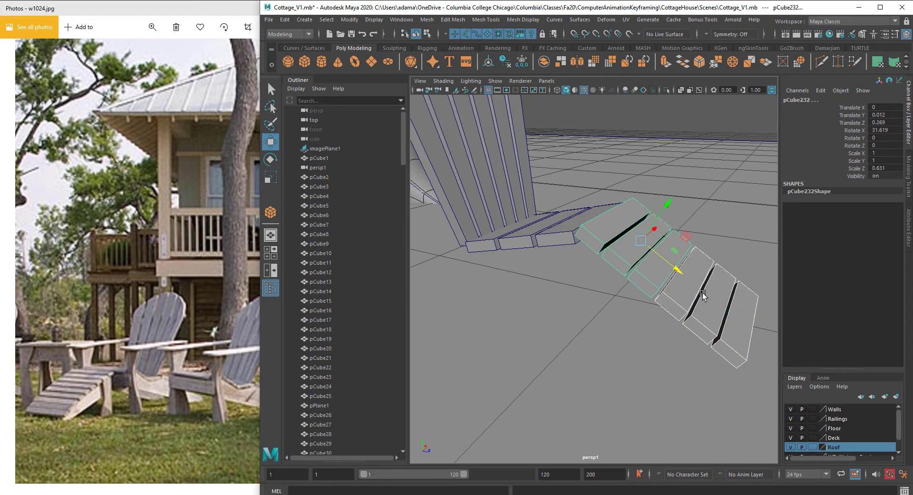
key(r)
drag(676, 269, 670, 265)
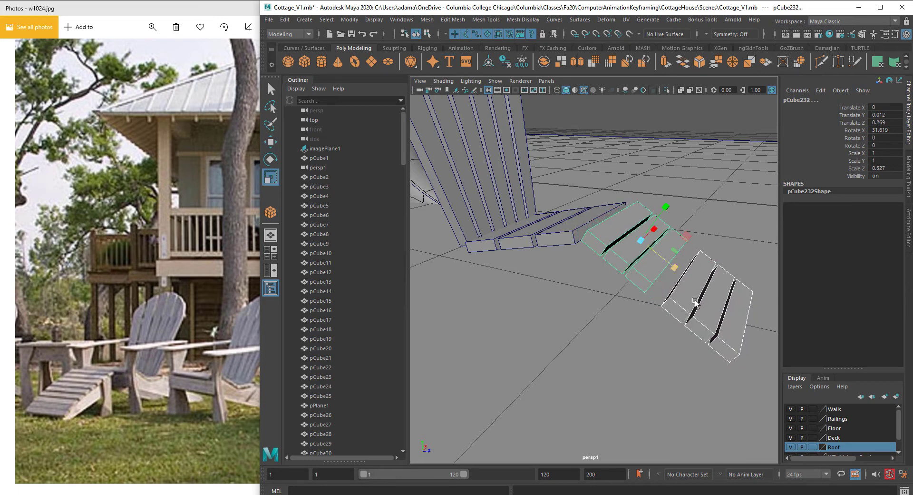
click(714, 310)
key(w)
drag(751, 326, 737, 318)
alt+drag(666, 258, 573, 266)
alt+middle_drag(572, 266, 695, 300)
alt+drag(695, 300, 624, 295)
alt+middle_drag(624, 295, 652, 309)
alt+drag(438, 308, 428, 311)
alt+drag(612, 265, 571, 278)
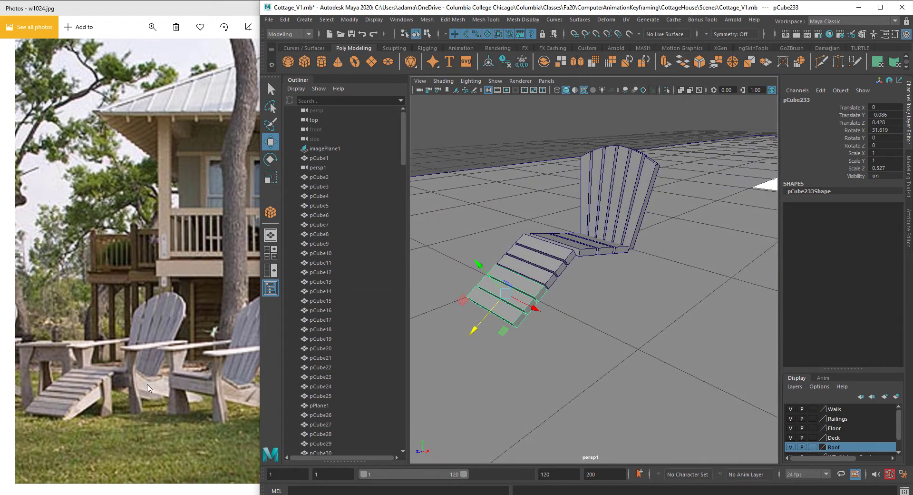
Step: Select all the chair's back and seat planks and combine them into one chair mesh
click(403, 315)
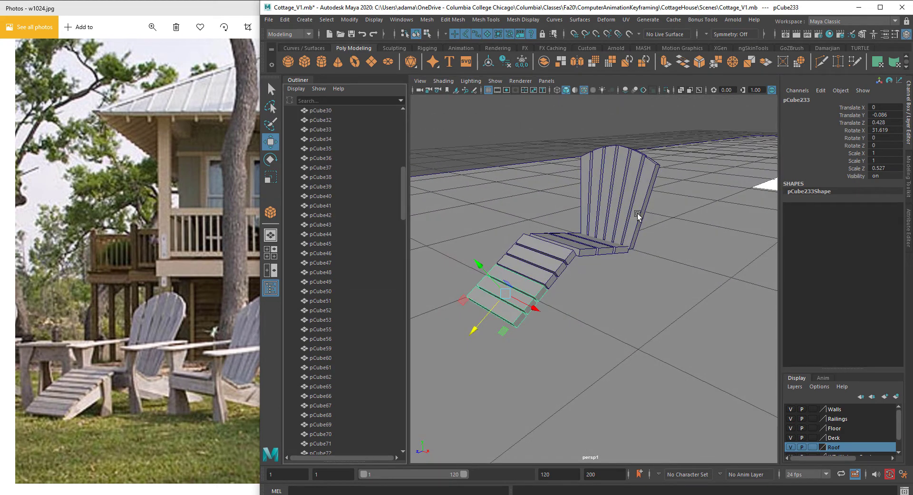
shift+click(614, 241)
shift+click(617, 192)
drag(617, 160, 620, 178)
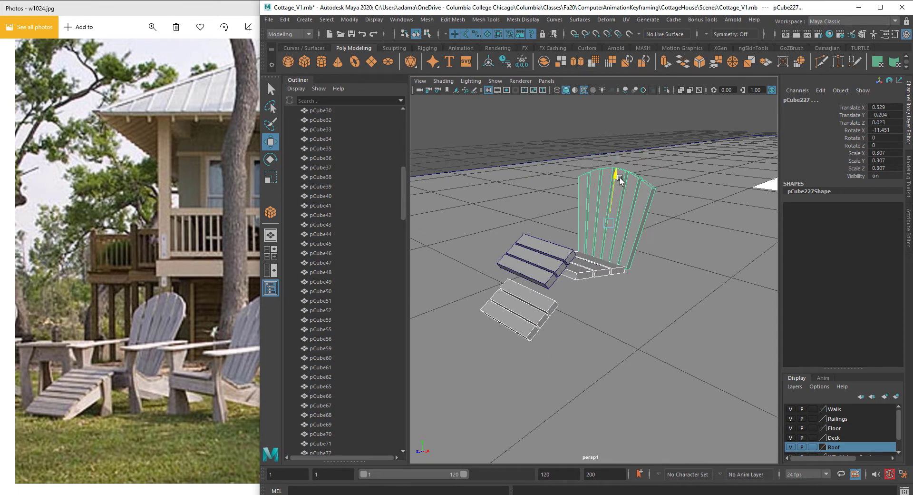
key(ctrl+z)
click(556, 263)
shift+right_drag(615, 196, 596, 393)
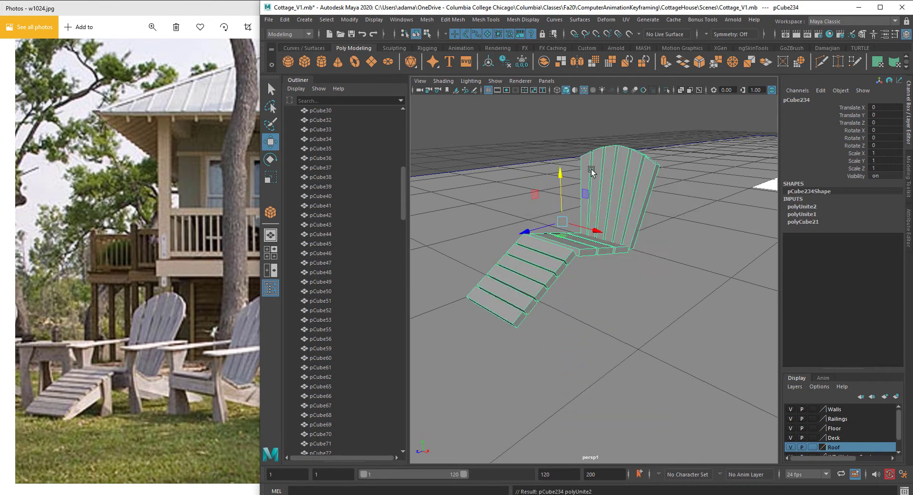
Step: Move the combined chair into place in front of the cottage
drag(561, 177, 649, 267)
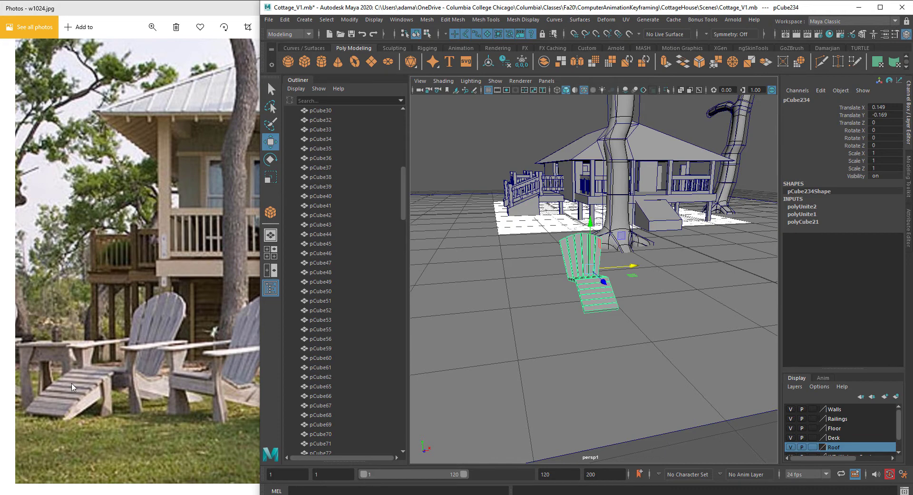
alt+drag(565, 246, 564, 255)
alt+right_drag(564, 255, 595, 258)
alt+drag(595, 258, 575, 256)
alt+right_drag(575, 256, 621, 241)
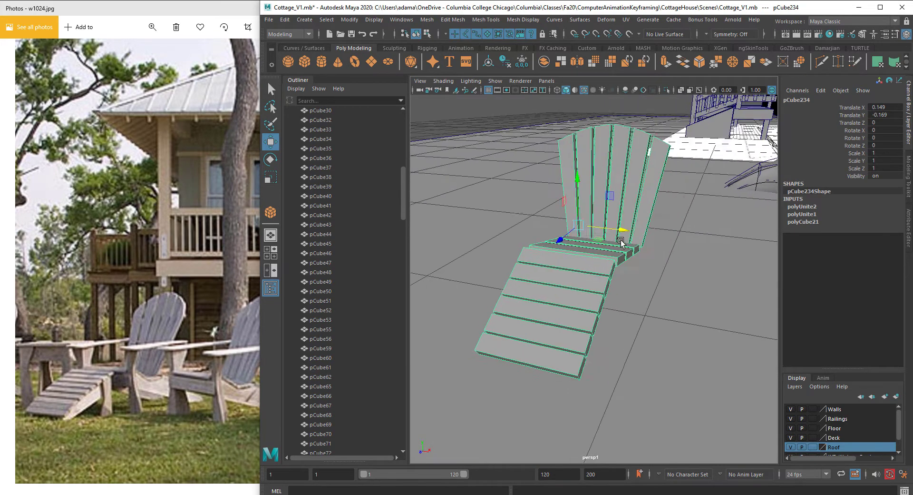
alt+drag(621, 240, 613, 242)
Step: Create a thin plank cube about 0.1 wide, 0.017 high and 0.497 deep and raise it beside the back as an armrest
click(427, 20)
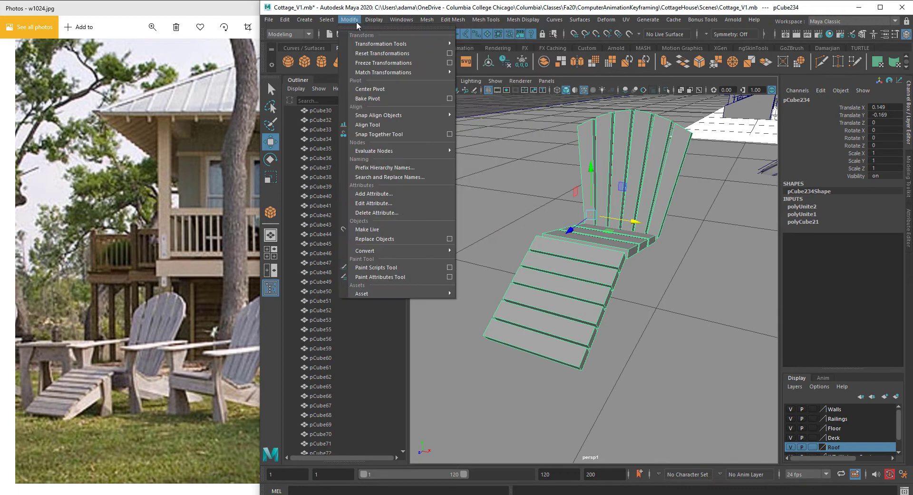
click(311, 22)
click(311, 22)
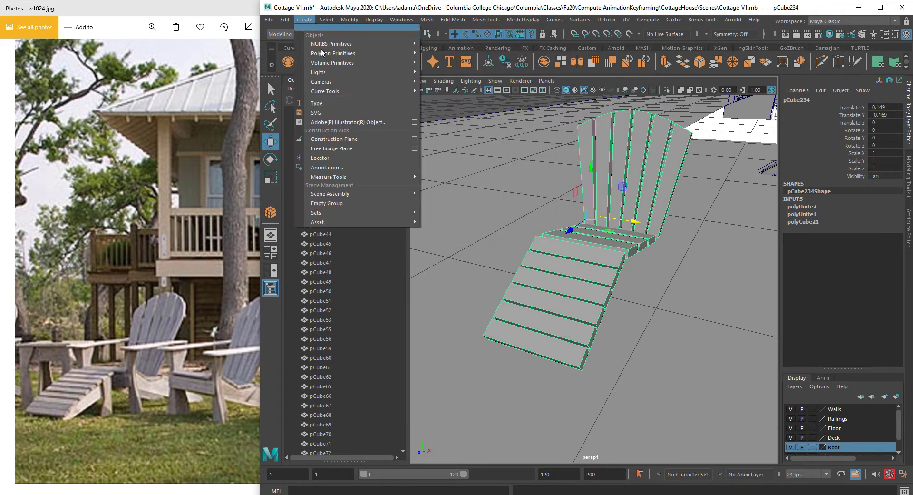
mouse_move(367, 53)
click(475, 62)
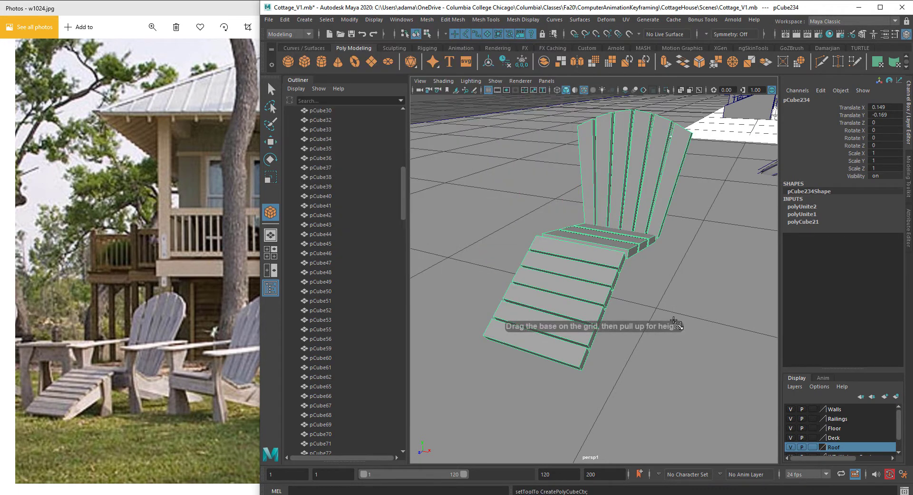
mouse_move(678, 295)
mouse_down()
mouse_move(669, 395)
mouse_move(670, 385)
mouse_up()
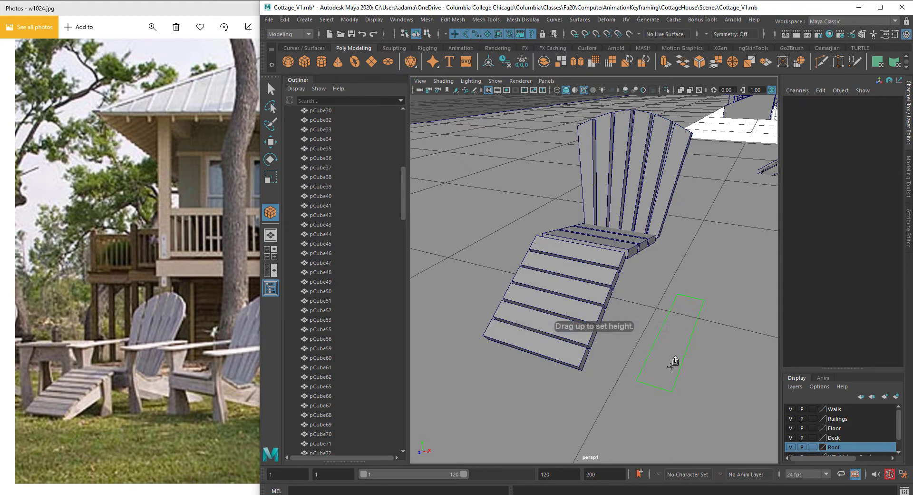
drag(663, 322, 663, 321)
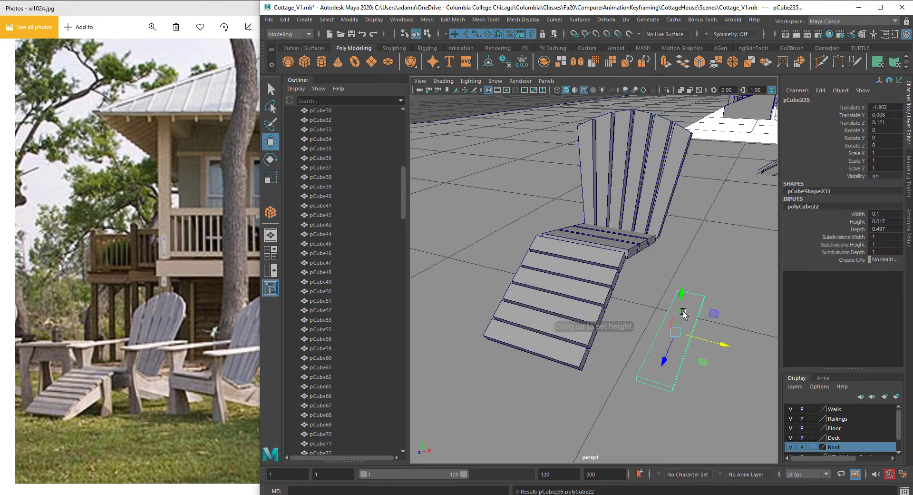
drag(677, 269, 685, 209)
drag(736, 257, 597, 263)
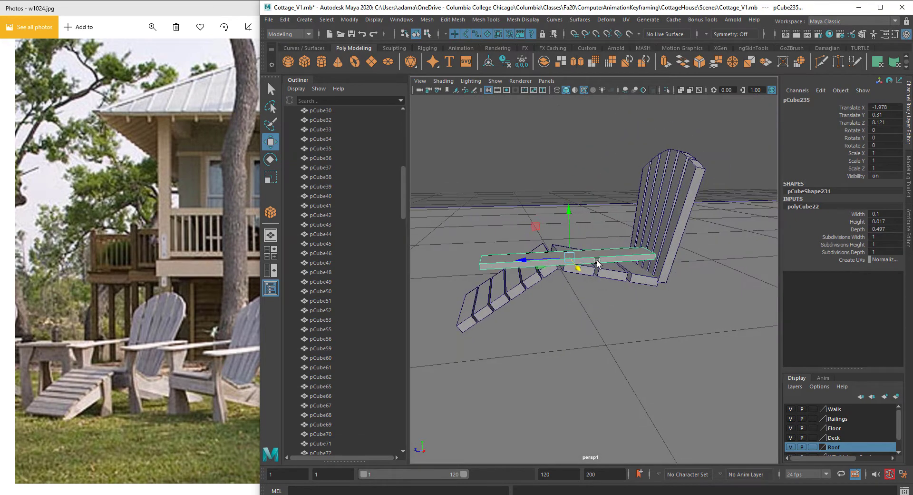
Step: Duplicate the armrest and move the copy to the chair's opposite side
drag(525, 261, 593, 245)
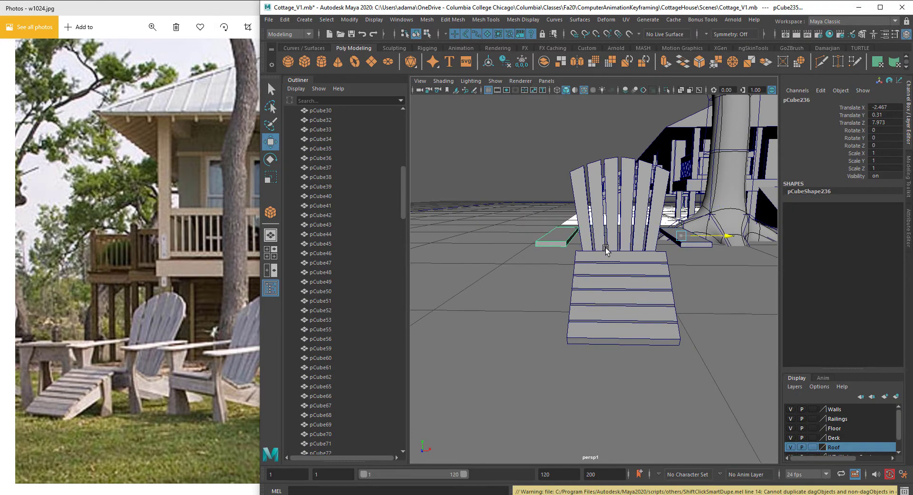
alt+drag(658, 261, 650, 295)
alt+drag(609, 262, 588, 251)
Step: Create a thin upright board cube about 0.026 wide, 0.117 high and 0.319 deep beside the footrest as a side rail
click(304, 20)
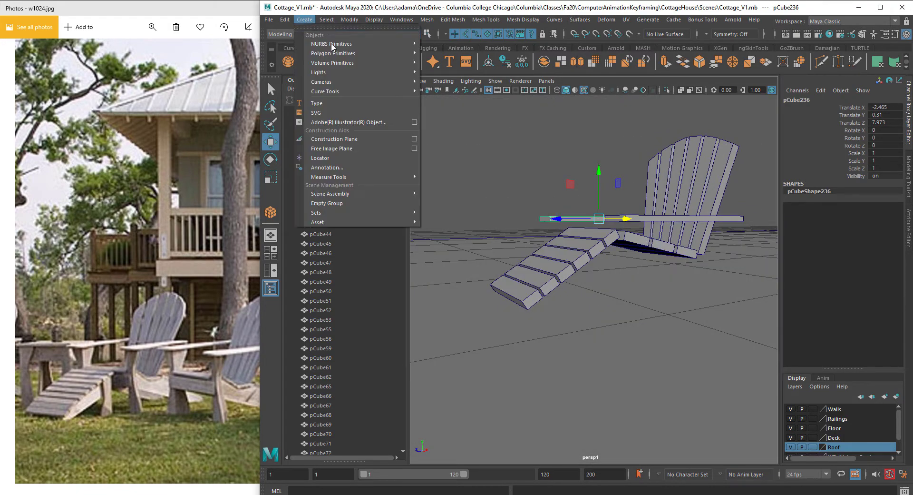
mouse_move(362, 40)
click(490, 53)
alt+drag(529, 148, 579, 344)
middle_drag(632, 377, 610, 357)
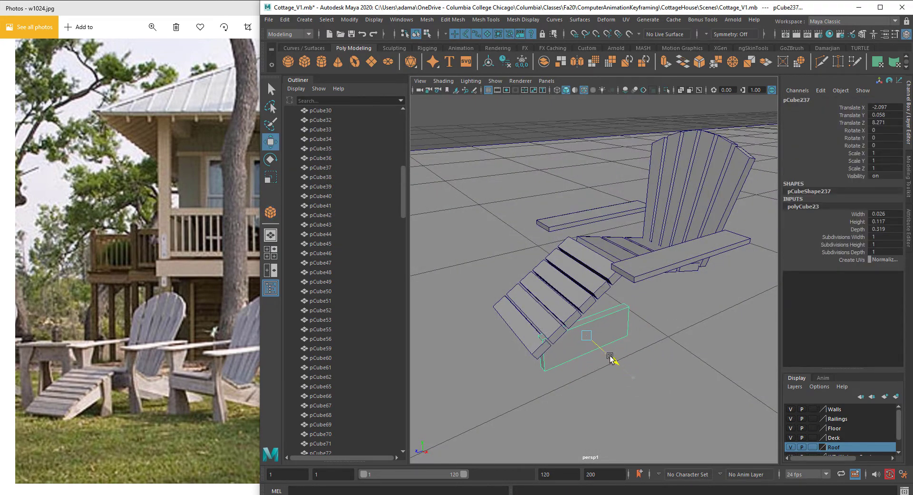
alt+drag(611, 361, 636, 337)
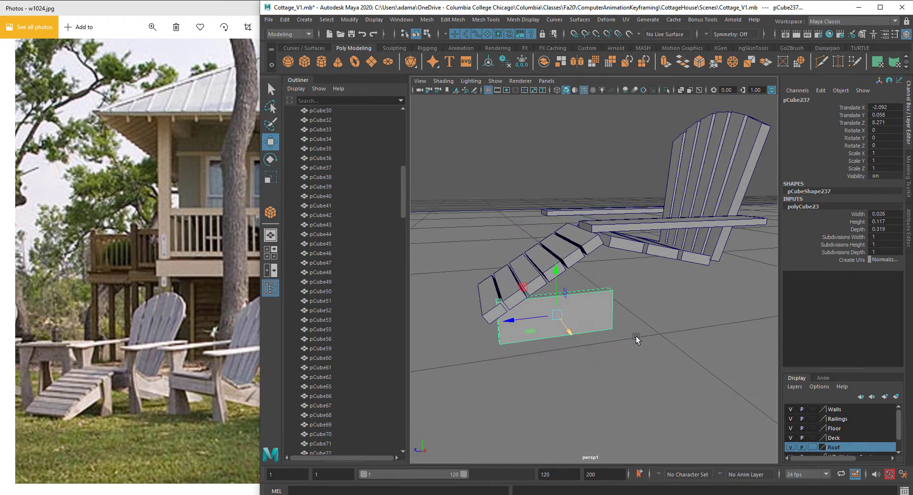
Step: Move the side rail's vertices so the board follows the slant of the footrest and seat
right_drag(605, 310, 564, 233)
alt+drag(589, 276, 609, 220)
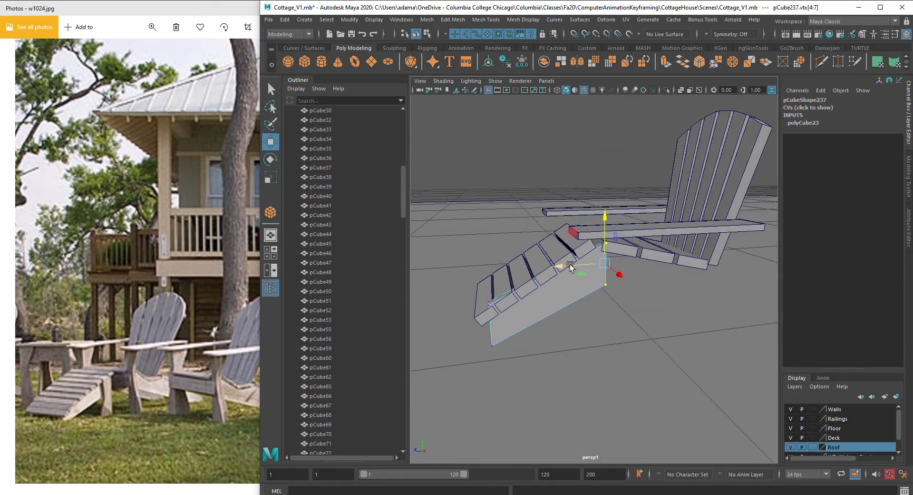
drag(570, 266, 549, 268)
mouse_move(487, 282)
mouse_down()
mouse_move(500, 375)
mouse_move(486, 293)
mouse_up()
drag(451, 338, 446, 338)
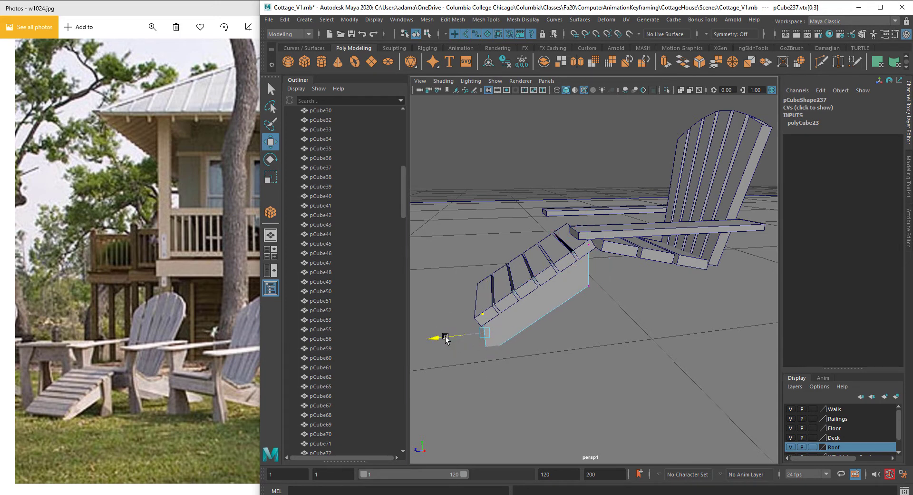
alt+drag(480, 291, 527, 282)
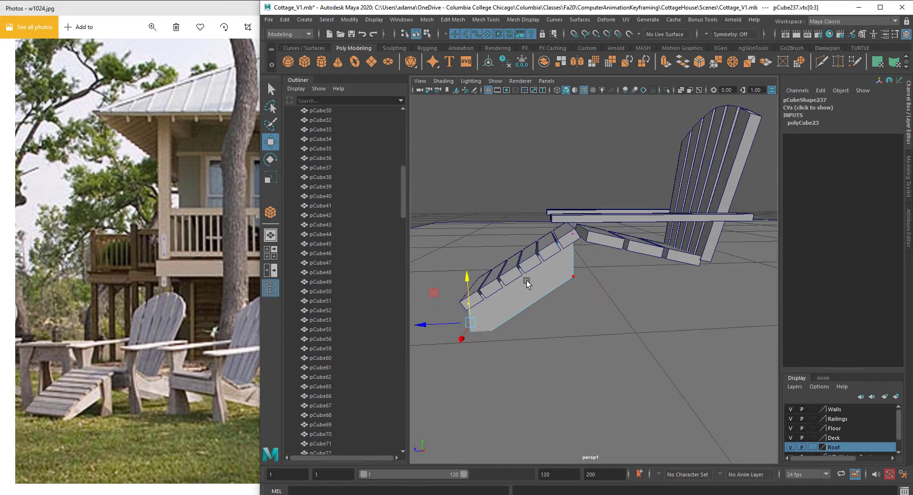
drag(546, 207, 595, 290)
drag(529, 258, 533, 260)
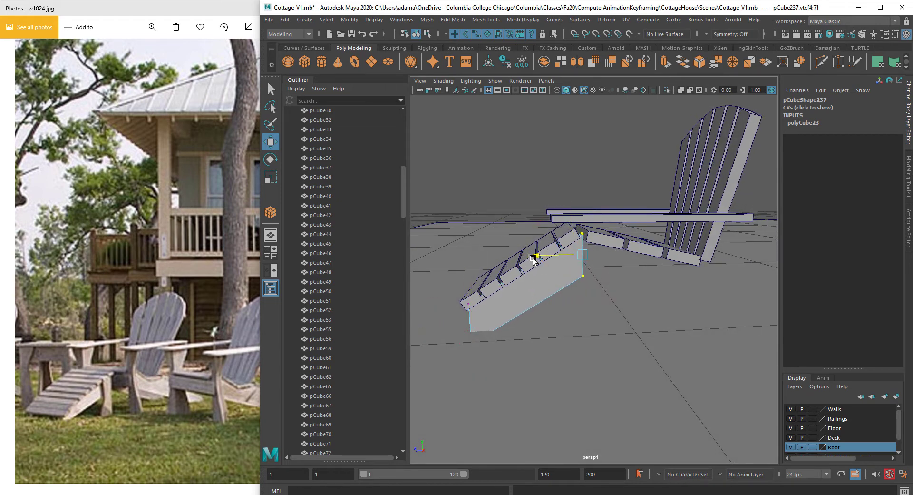
scroll(579, 287, up, 5)
scroll(598, 300, down, 8)
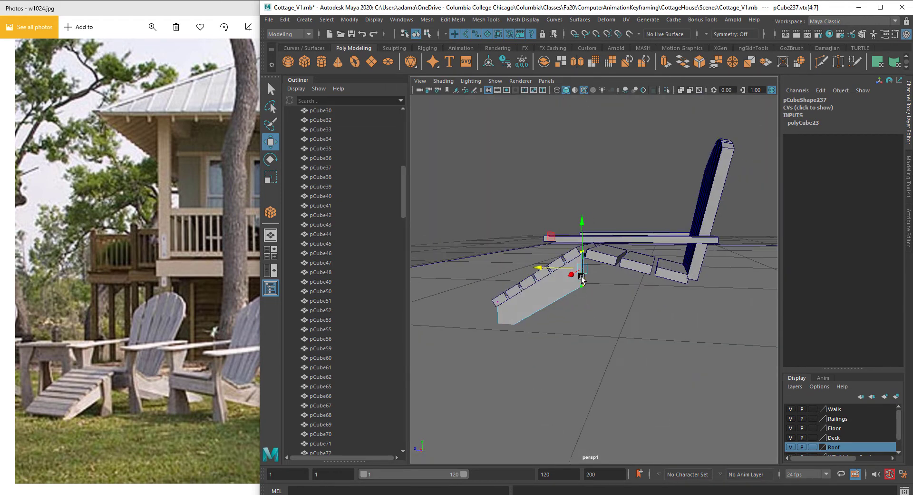
alt+drag(583, 279, 640, 291)
Step: Return to object mode, duplicate the side rail and move the copy to the chair's other side
right_click(551, 272)
click(550, 269)
click(553, 277)
drag(687, 240, 656, 270)
right_drag(656, 257, 652, 214)
mouse_move(653, 214)
alt+mouse_down()
mouse_move(674, 314)
mouse_move(622, 320)
mouse_move(654, 315)
mouse_move(628, 295)
mouse_move(618, 298)
mouse_move(638, 301)
mouse_move(496, 348)
alt+mouse_up()
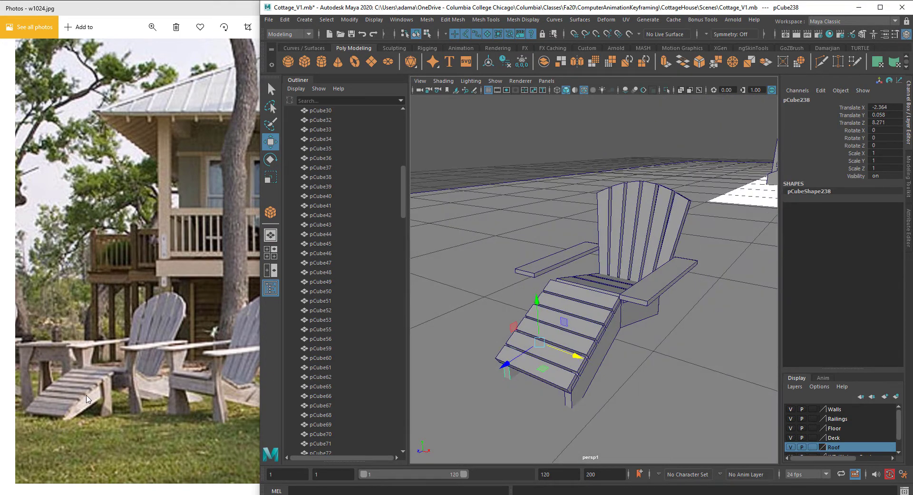
Step: Create a flat vertical board cube for a front leg below the armrest and scale it to about 0.618 in X
click(199, 378)
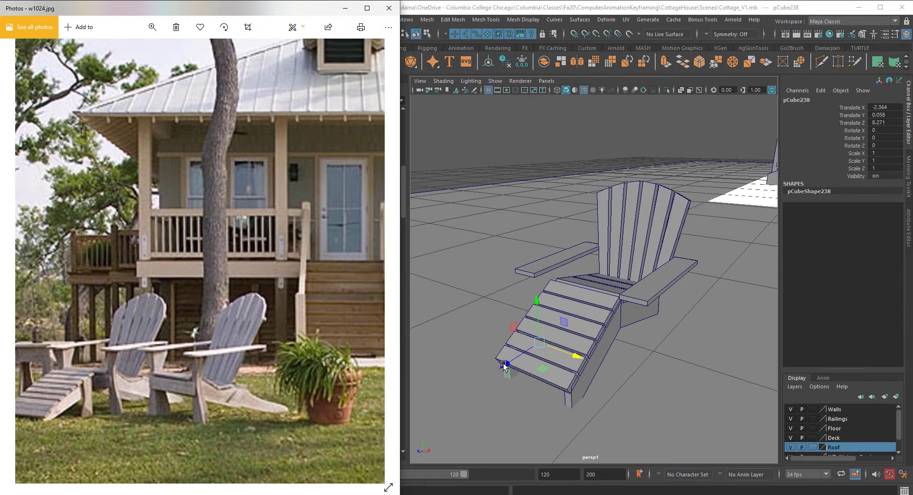
alt+drag(504, 366, 609, 330)
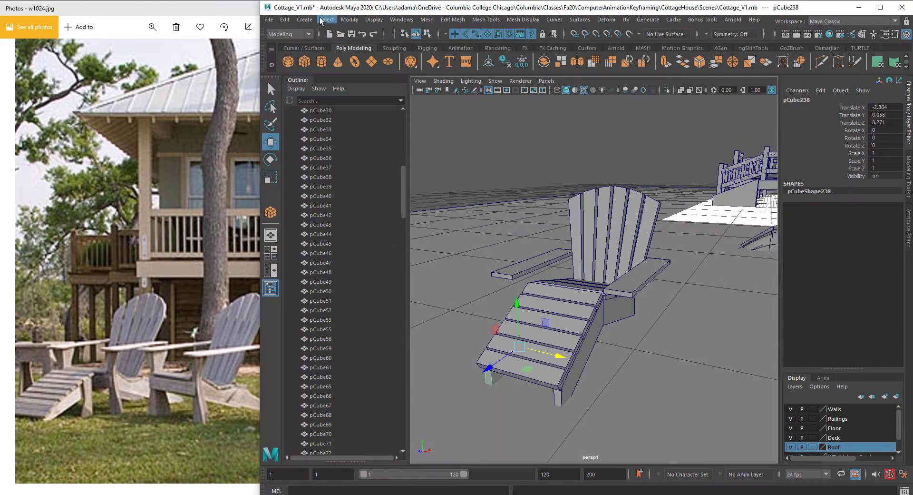
click(305, 19)
mouse_move(342, 53)
click(457, 60)
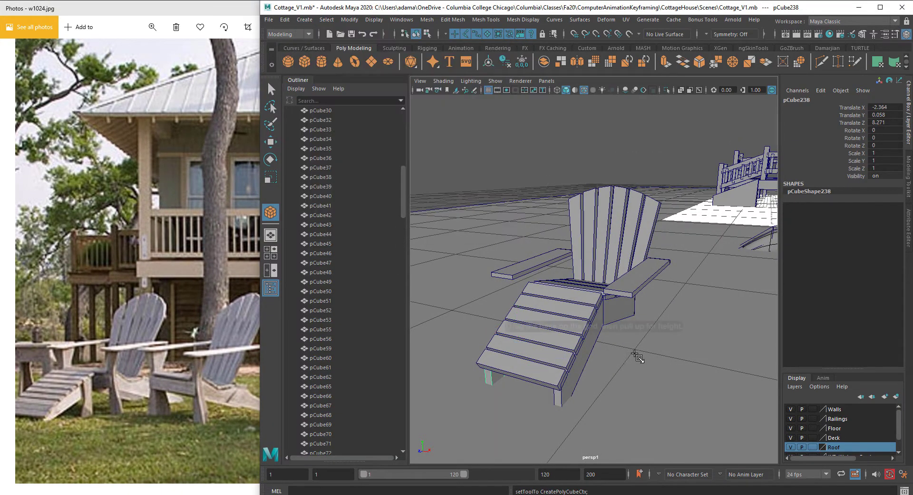
drag(618, 367, 667, 342)
key(w)
key(r)
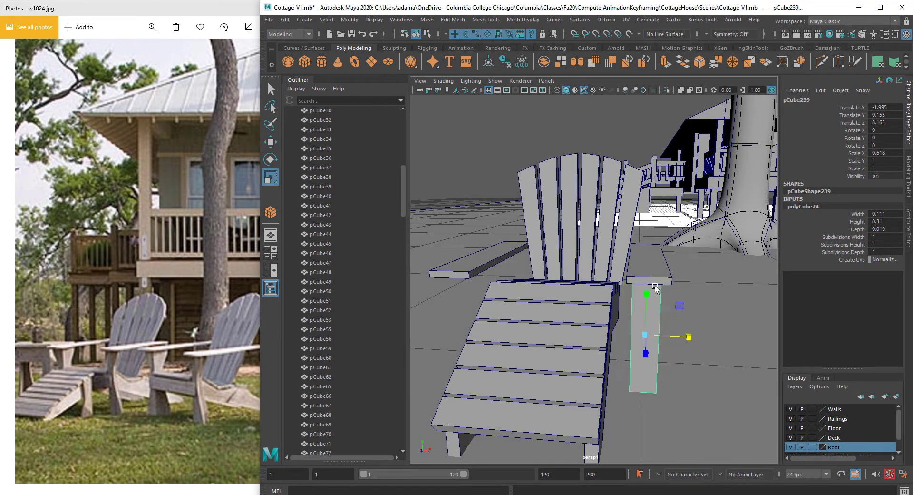
Step: Nudge the front leg slightly along X to align it under the armrest
key(w)
click(664, 281)
shift+click(646, 310)
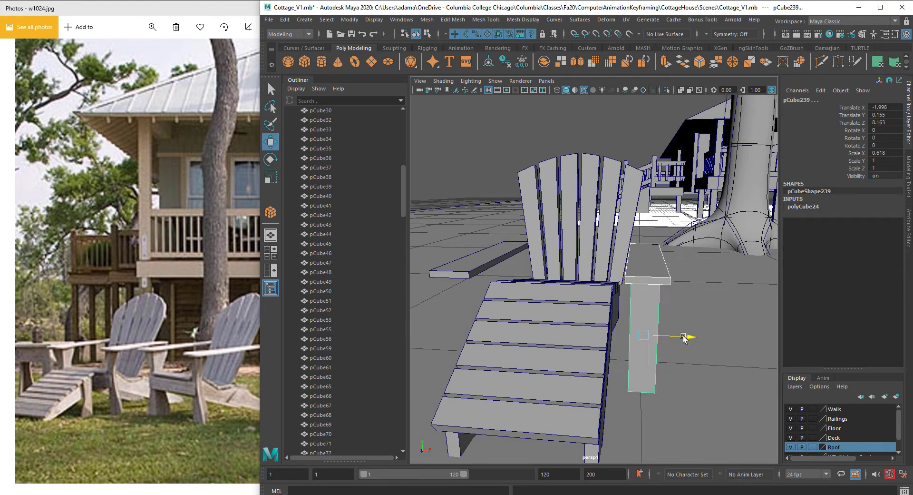
alt+drag(683, 336, 674, 326)
alt+right_drag(674, 325, 686, 316)
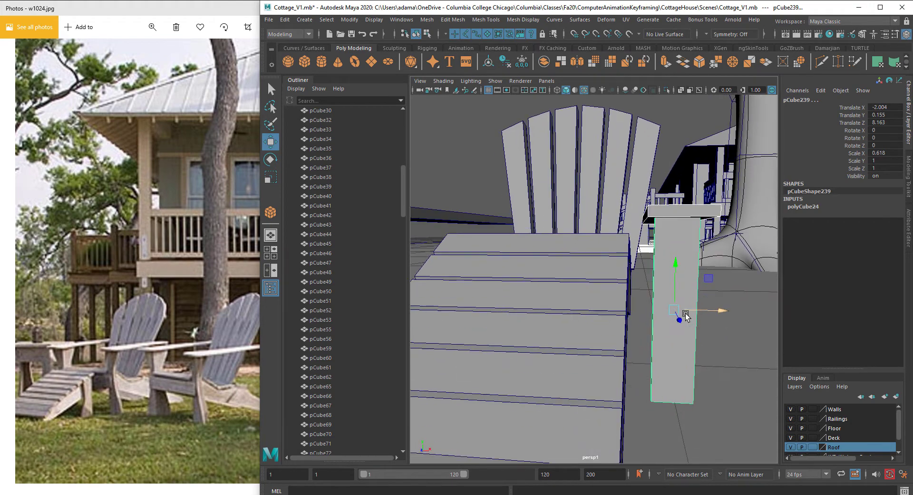
Step: Insert a horizontal edge loop around the middle of the front leg with the Insert Edge Loop tool
right_click(703, 248)
right_click(691, 243)
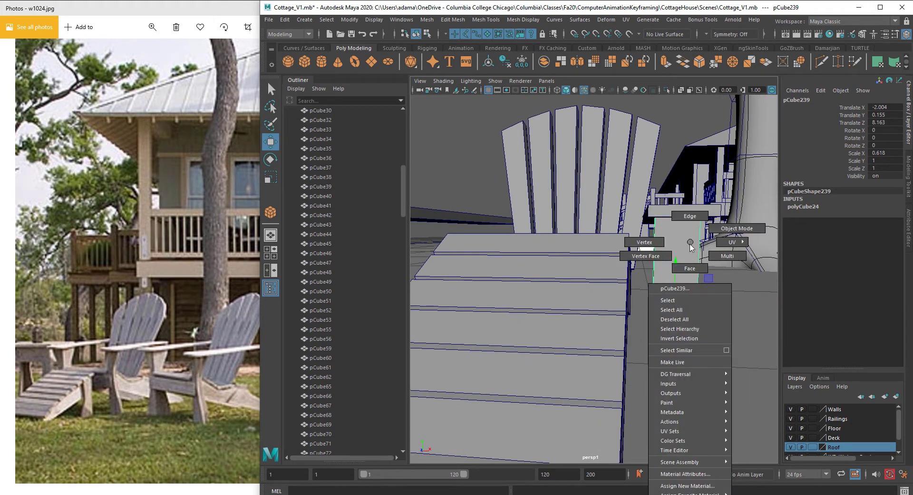
right_drag(691, 244, 691, 218)
shift+right_click(690, 256)
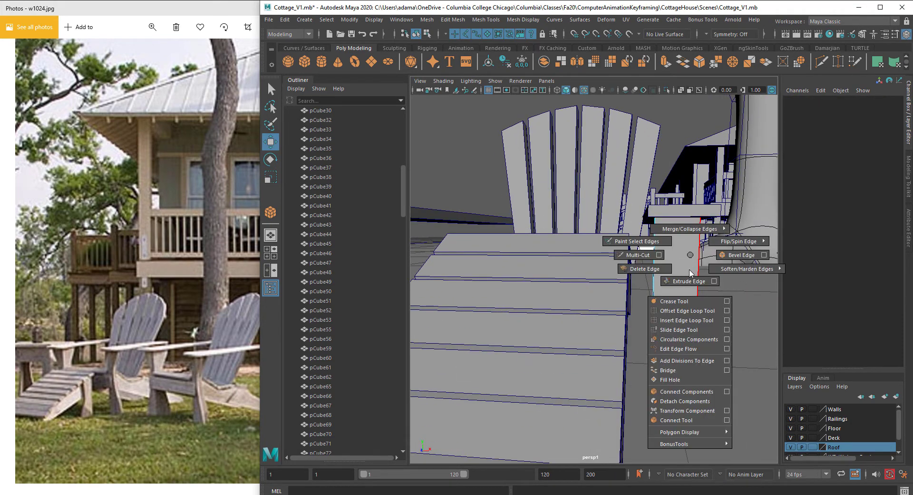
click(694, 320)
click(429, 19)
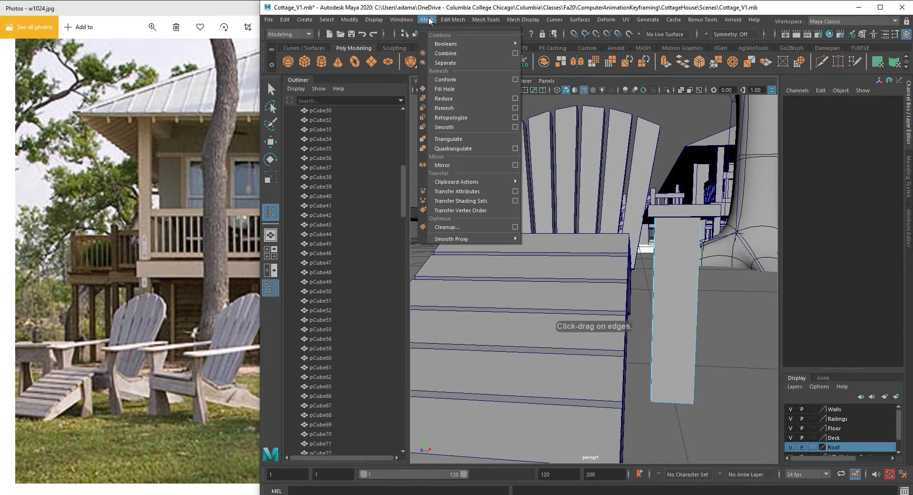
mouse_move(450, 21)
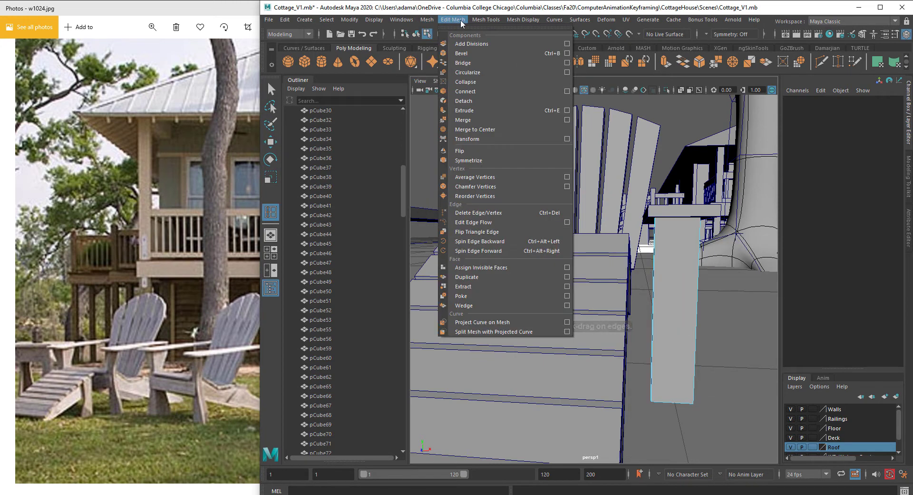
click(485, 19)
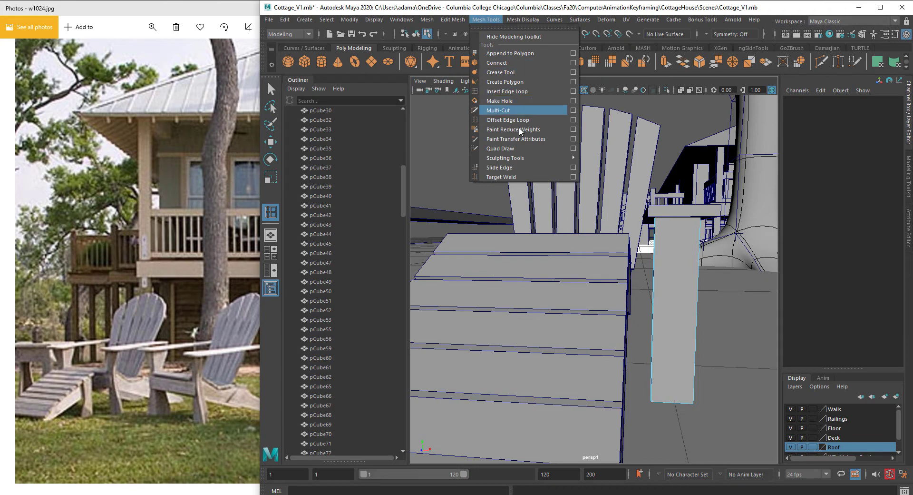
mouse_move(501, 160)
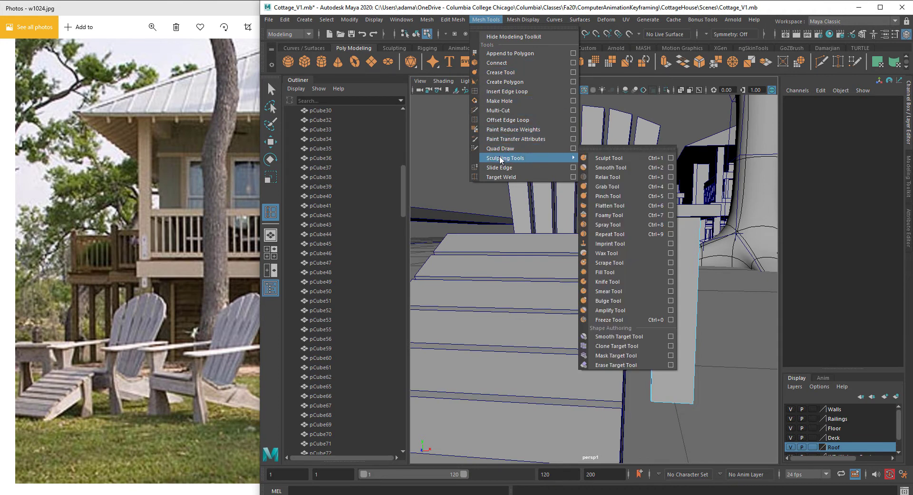
mouse_move(452, 23)
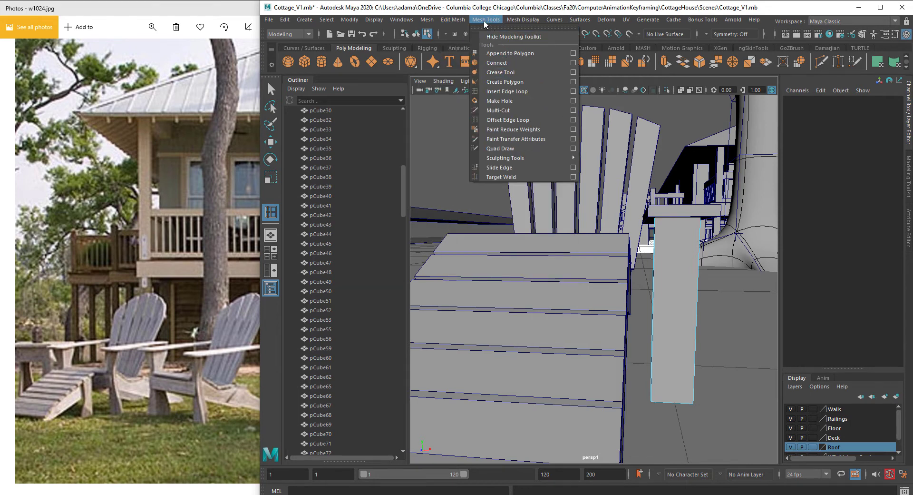
click(495, 92)
alt+drag(707, 261, 652, 252)
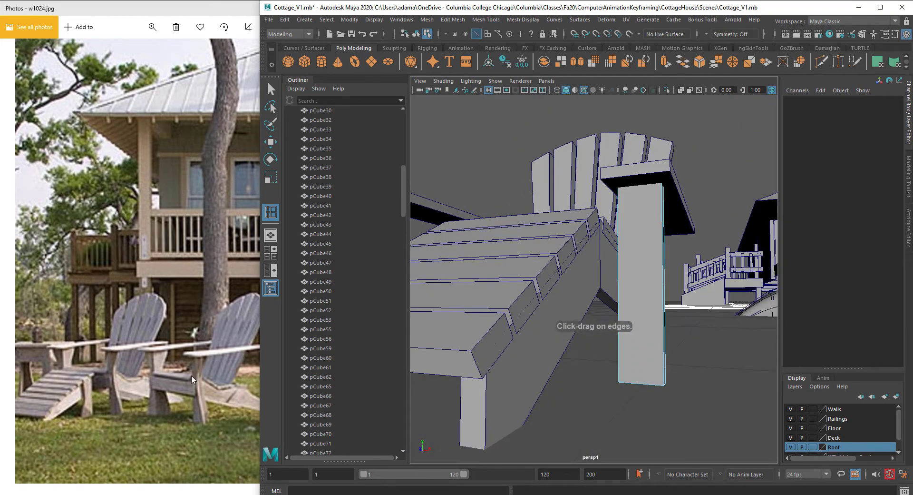
click(662, 268)
alt+drag(662, 267, 673, 294)
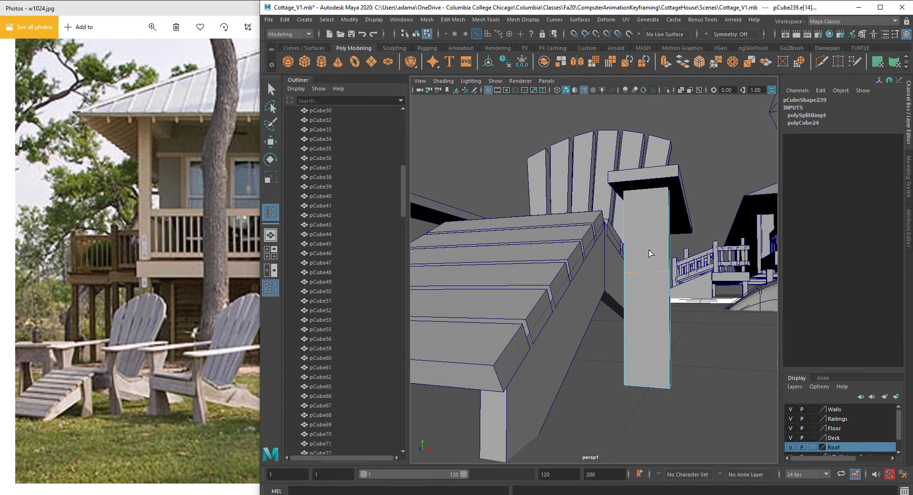
right_drag(649, 251, 642, 272)
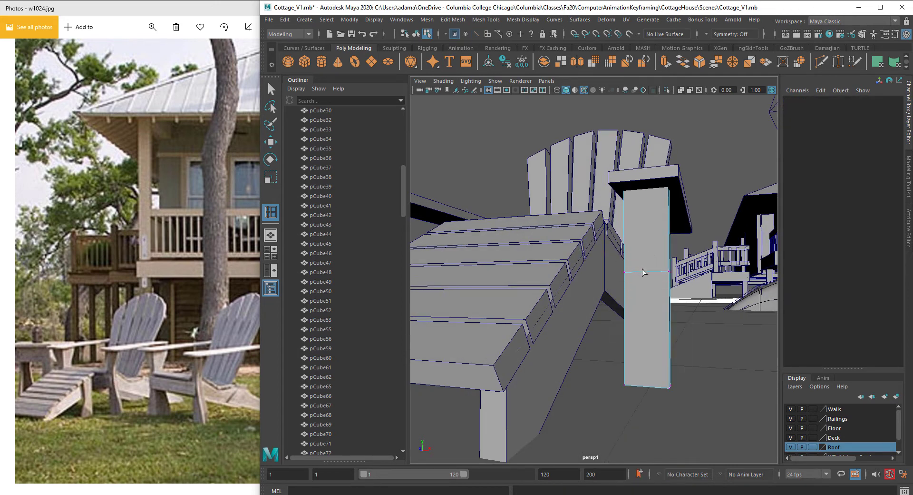
click(695, 301)
Step: Select the leg's middle edge loop and move it so the front leg bends at its midpoint
key(w)
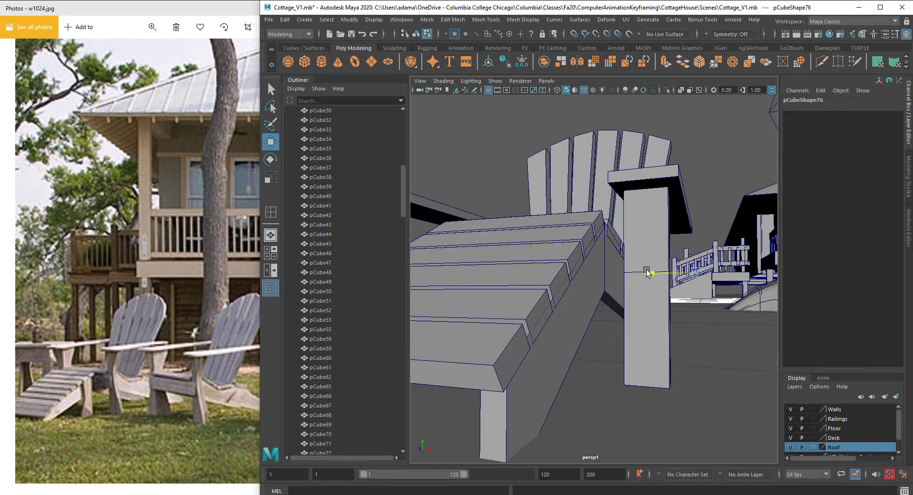
right_drag(630, 242, 591, 241)
drag(590, 234, 714, 312)
mouse_move(686, 286)
alt+mouse_down()
mouse_move(693, 291)
mouse_move(666, 297)
mouse_move(685, 289)
mouse_move(675, 290)
alt+mouse_up()
key(r)
key(w)
scroll(664, 288, down, 5)
scroll(638, 287, up, 5)
right_drag(642, 243, 686, 223)
alt+drag(648, 284, 659, 289)
Step: Open the Duplicate Special options for the bent front leg
click(309, 20)
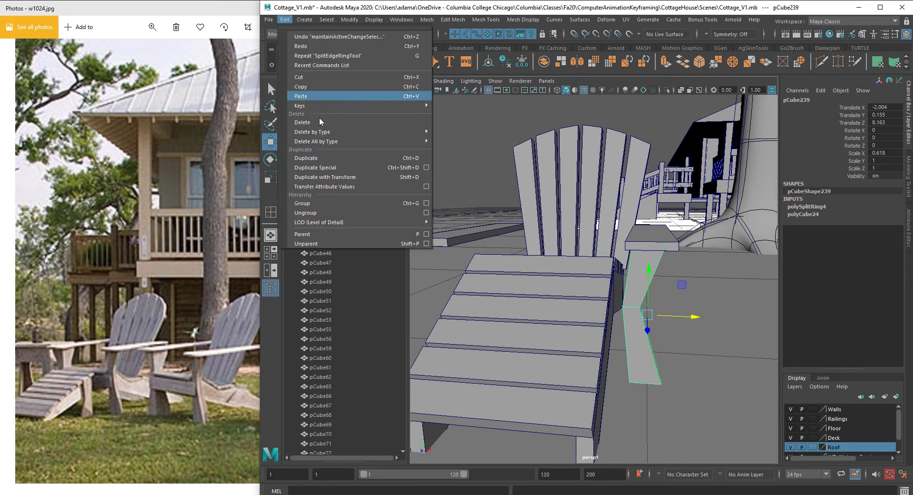
click(426, 168)
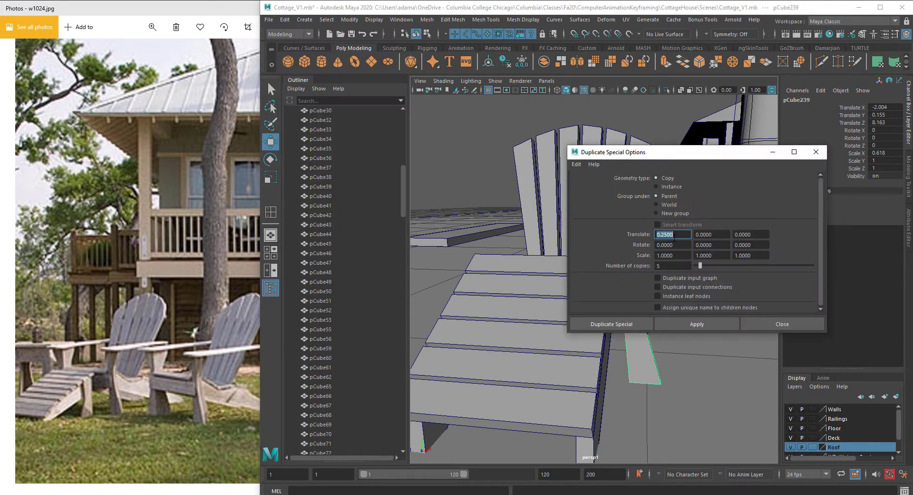
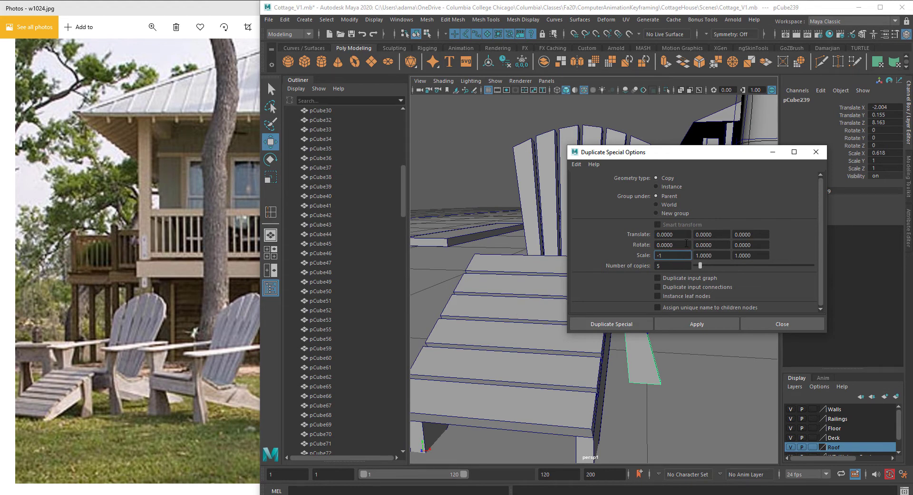
Step: Apply Duplicate Special with X scale -1 and move a mirrored front leg to the chair's opposite side
click(700, 325)
click(781, 325)
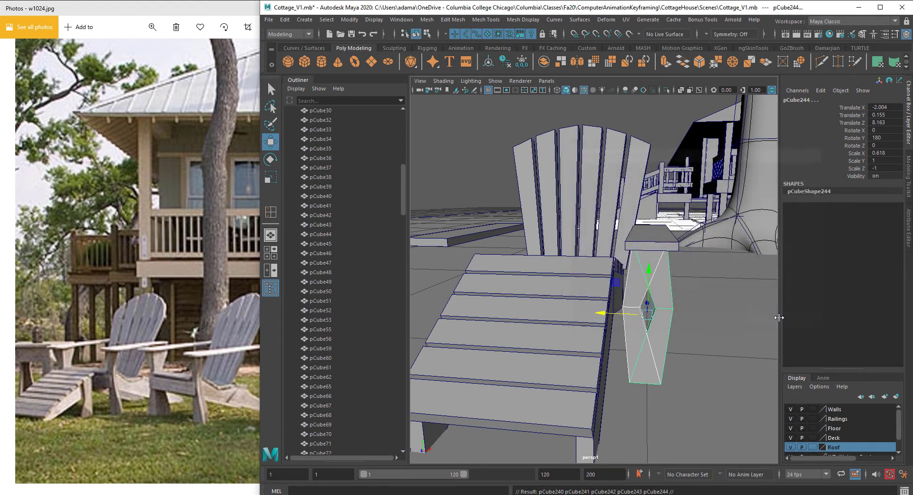
click(641, 318)
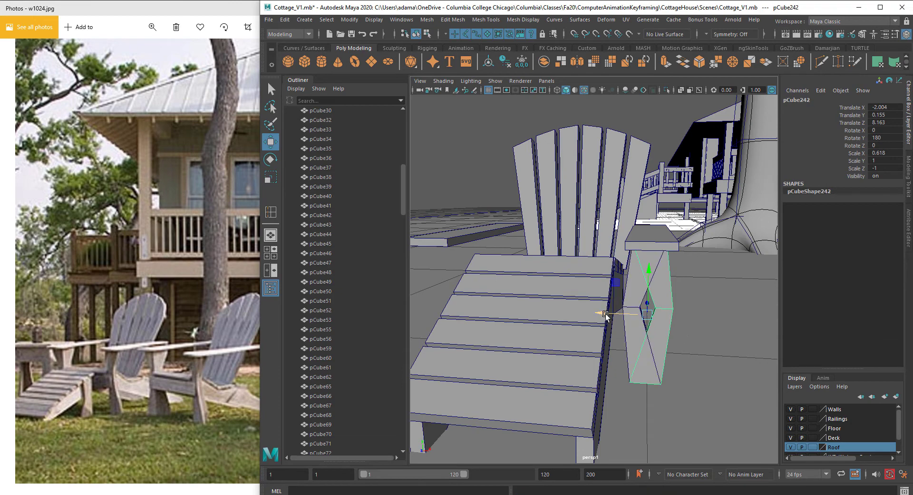
drag(606, 315, 405, 317)
scroll(410, 315, down, 5)
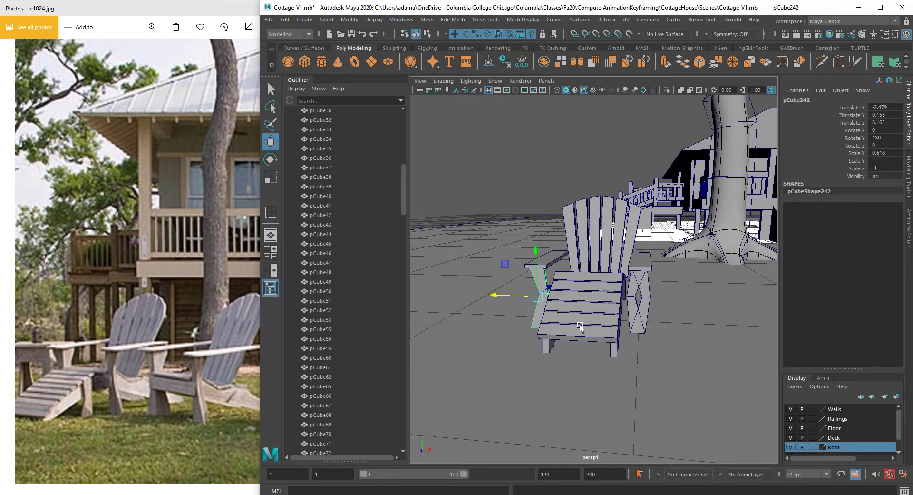
alt+drag(579, 326, 585, 322)
Step: Delete the surplus leg copies left overlapping the original front leg
click(646, 294)
key(Delete)
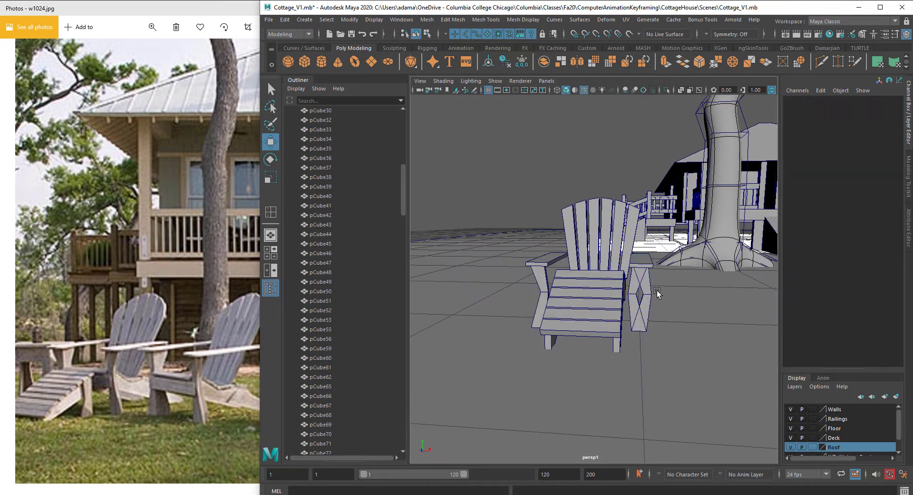
click(650, 294)
key(Delete)
mouse_move(648, 292)
alt+mouse_down()
mouse_move(625, 314)
mouse_move(590, 288)
mouse_move(682, 291)
alt+mouse_up()
Step: Duplicate the front leg, then rotate it and scale it down to make a footrest support
click(562, 270)
click(610, 317)
shift+click(563, 279)
alt+drag(623, 305, 685, 298)
click(690, 302)
key(r)
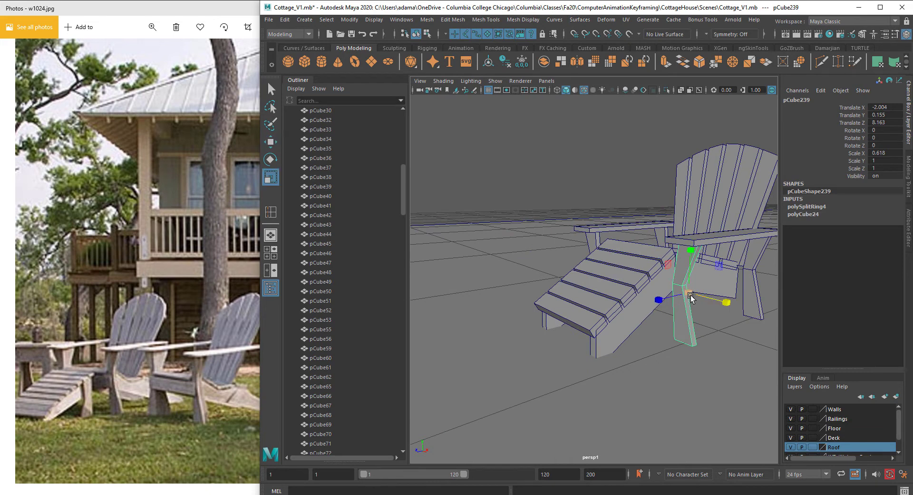
click(354, 21)
click(374, 89)
key(e)
key(ctrl+d)
drag(709, 302, 663, 291)
key(r)
alt+drag(664, 291, 651, 294)
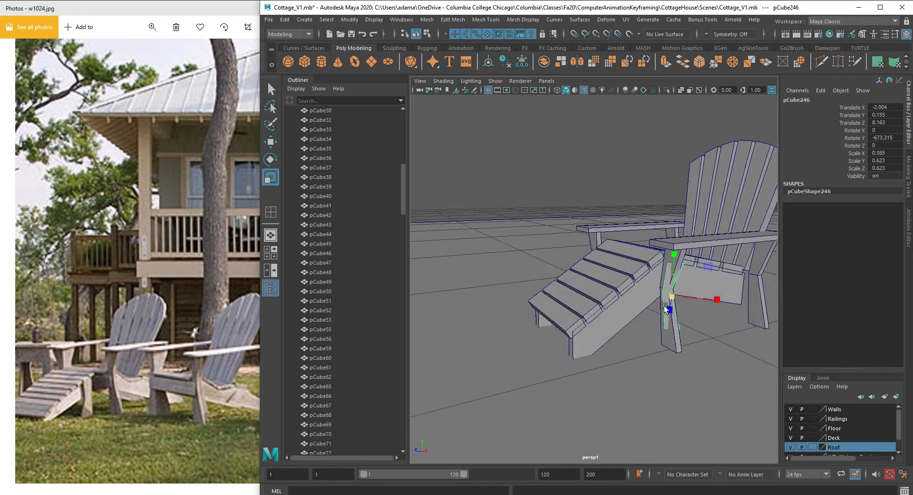
Step: Move and rotate the new support into place under the footrest's front end
key(w)
drag(714, 301, 666, 301)
key(r)
key(e)
key(w)
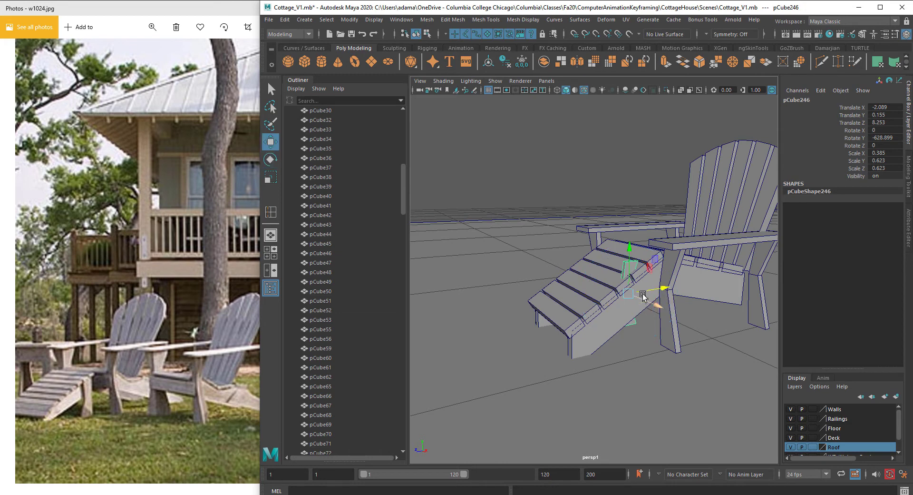
drag(632, 249, 632, 267)
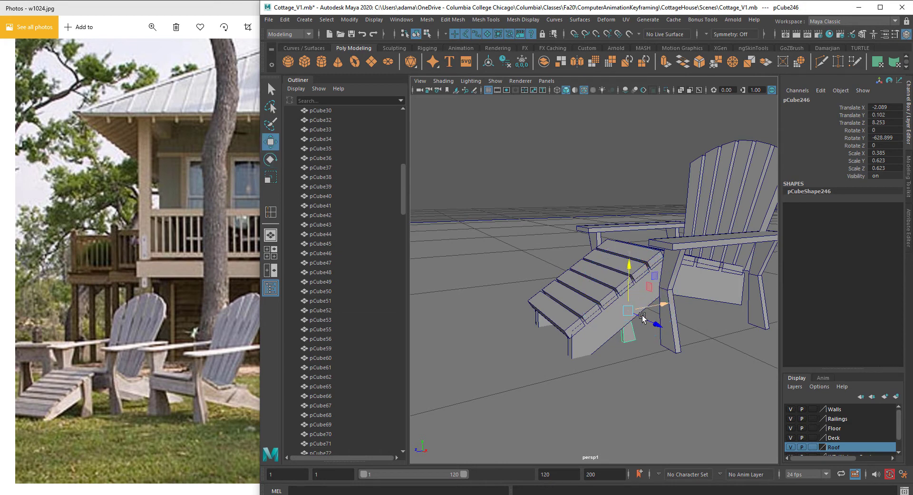
mouse_move(660, 330)
mouse_down()
mouse_move(670, 335)
mouse_move(567, 329)
mouse_move(620, 330)
mouse_move(599, 304)
mouse_move(664, 329)
mouse_up()
key(e)
key(w)
key(e)
key(w)
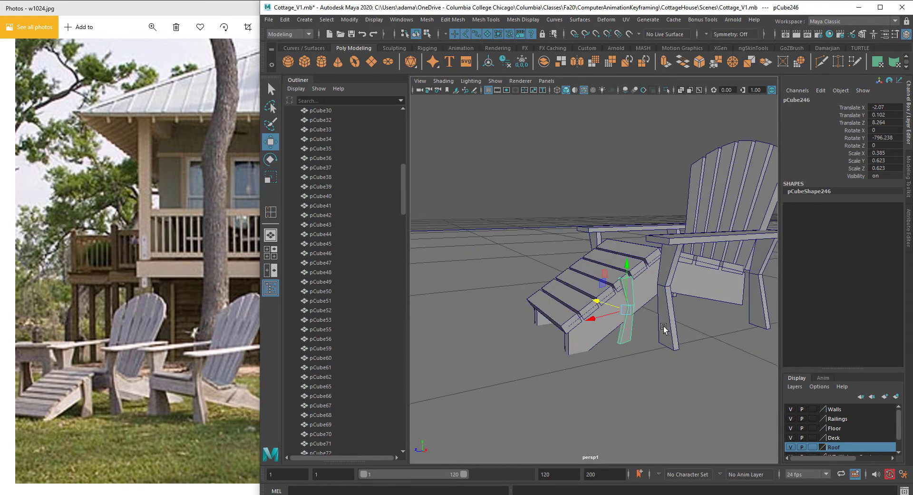
drag(602, 302, 611, 306)
alt+drag(617, 312, 656, 304)
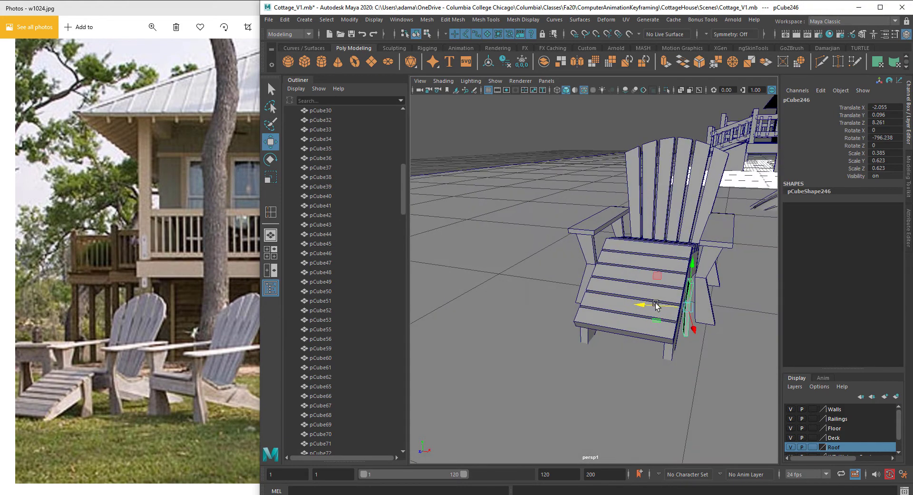
Step: Place a matching support under the other side of the footrest
click(641, 277)
alt+drag(638, 271, 680, 304)
key(r)
key(w)
click(679, 322)
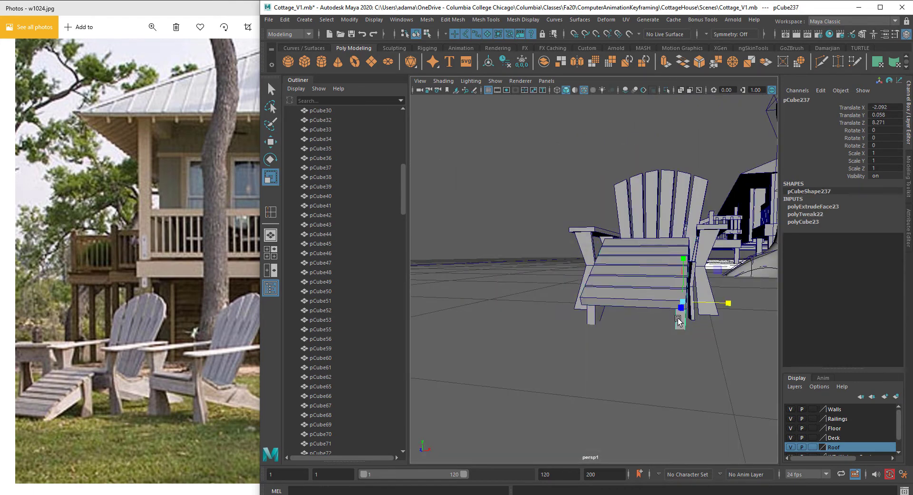
key(w)
click(600, 322)
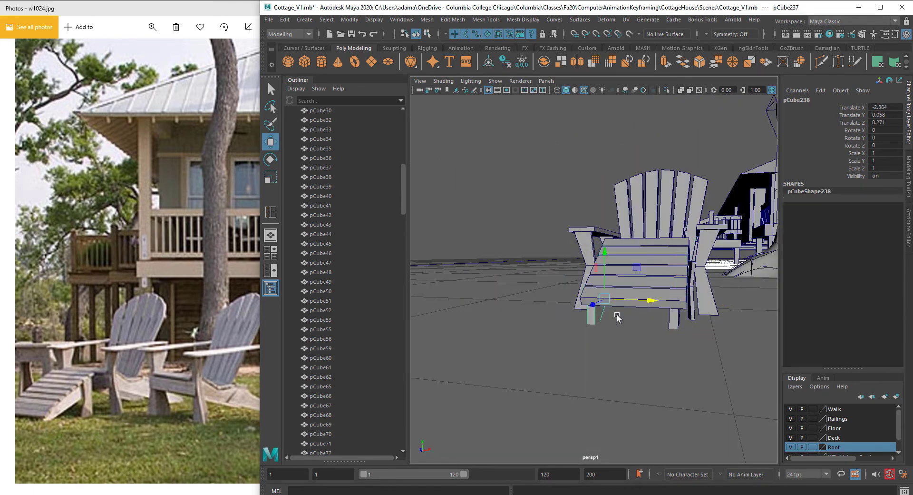
drag(647, 302, 648, 302)
alt+drag(648, 303, 613, 290)
click(667, 302)
scroll(663, 302, up, 4)
key(r)
key(e)
key(w)
scroll(566, 290, down, 6)
shift+drag(556, 293, 558, 293)
alt+drag(558, 293, 583, 298)
scroll(590, 297, up, 5)
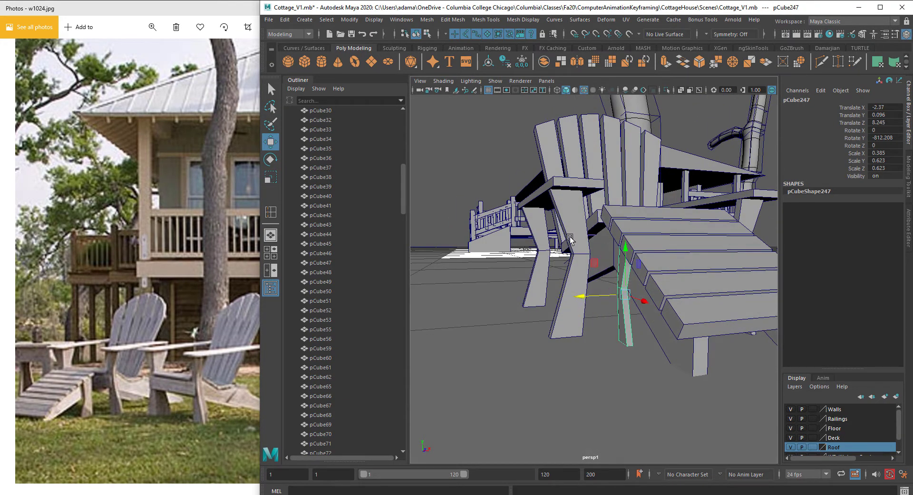
Step: Nudge the small armrest plank along X so it sits flush over the front leg
click(562, 217)
shift+click(540, 234)
shift+click(549, 187)
alt+drag(570, 226, 597, 210)
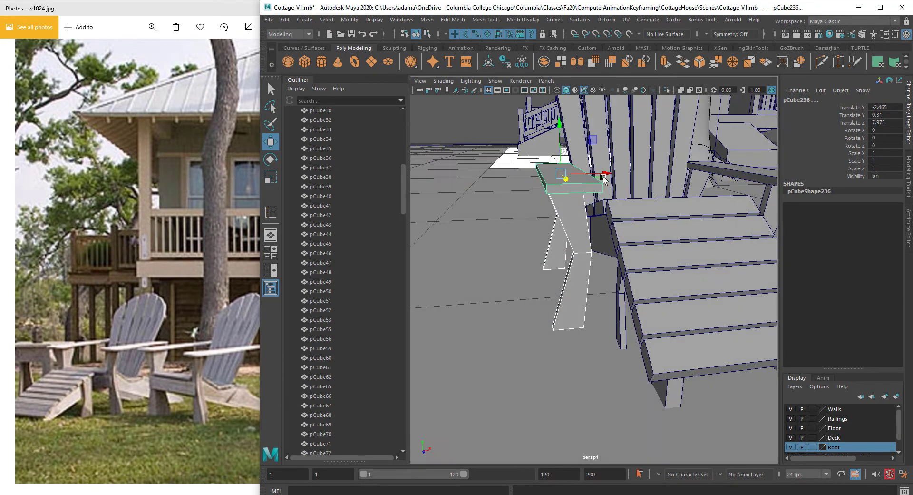
drag(614, 175, 626, 175)
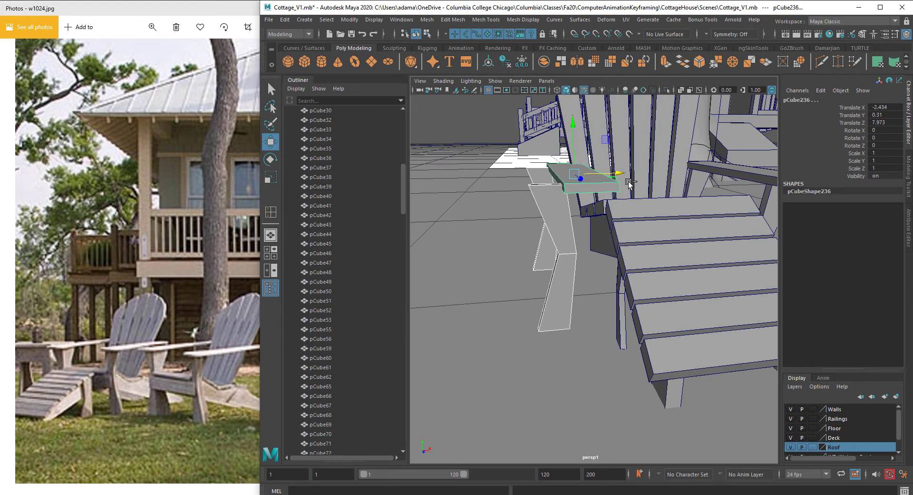
key(ctrl+z)
alt+drag(622, 207, 554, 220)
click(589, 221)
shift+click(594, 208)
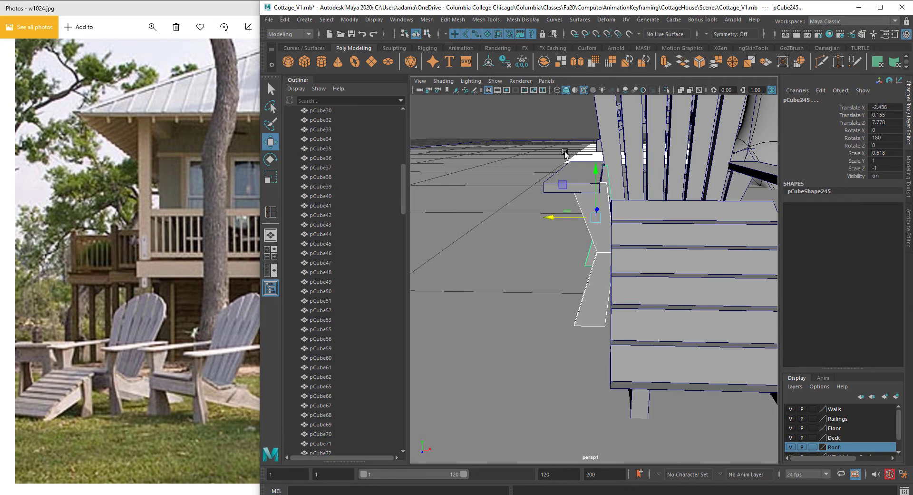
click(566, 175)
drag(625, 174, 634, 172)
scroll(635, 172, down, 5)
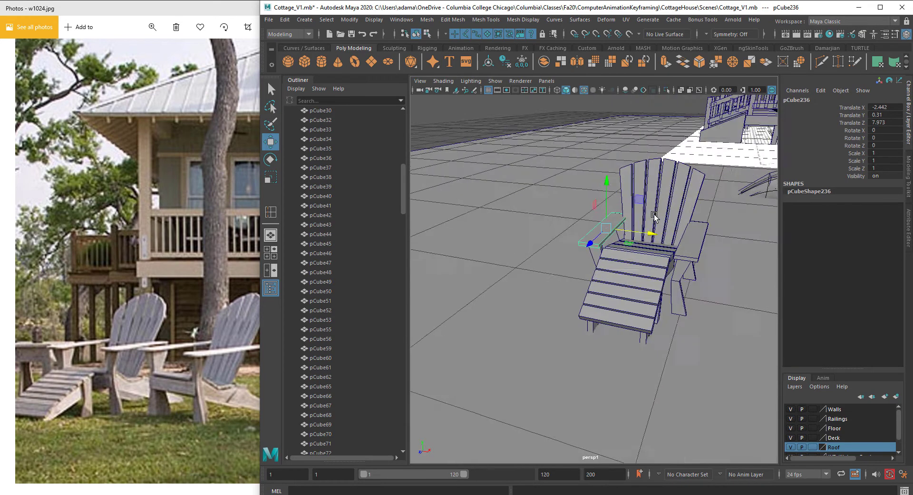
drag(636, 232, 640, 233)
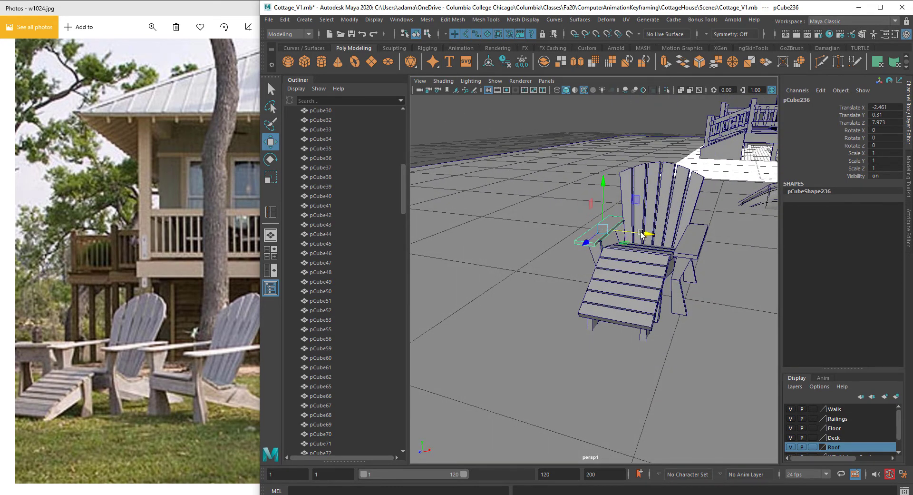
Step: Inspect the chair's legs and footrest supports from several angles
shift+click(595, 255)
shift+click(614, 240)
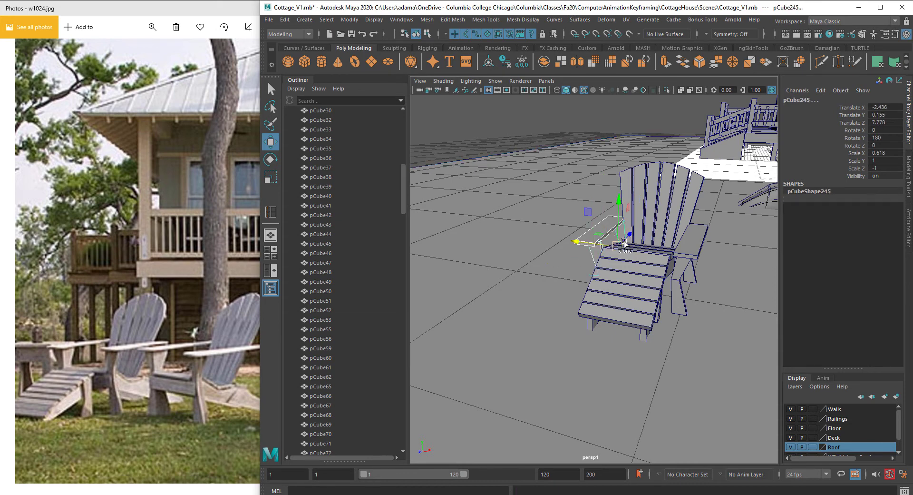
click(634, 246)
shift+click(693, 248)
shift+click(682, 269)
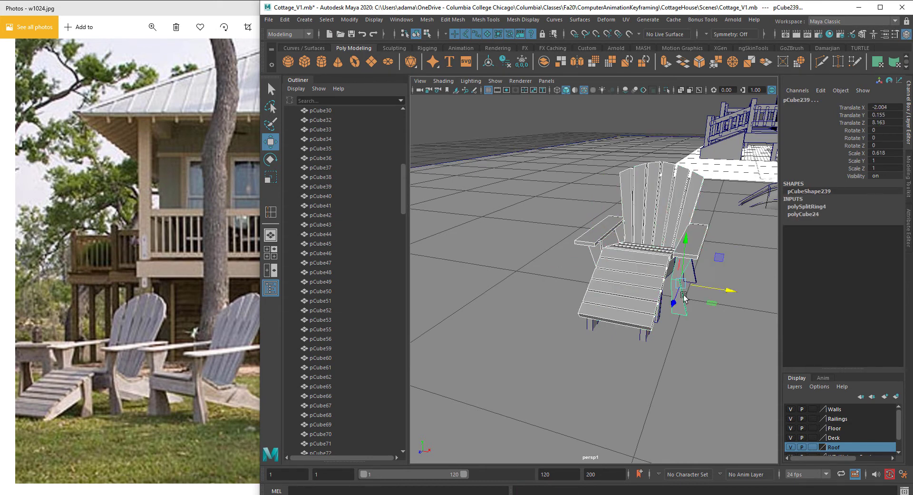
alt+drag(686, 308, 683, 294)
click(695, 294)
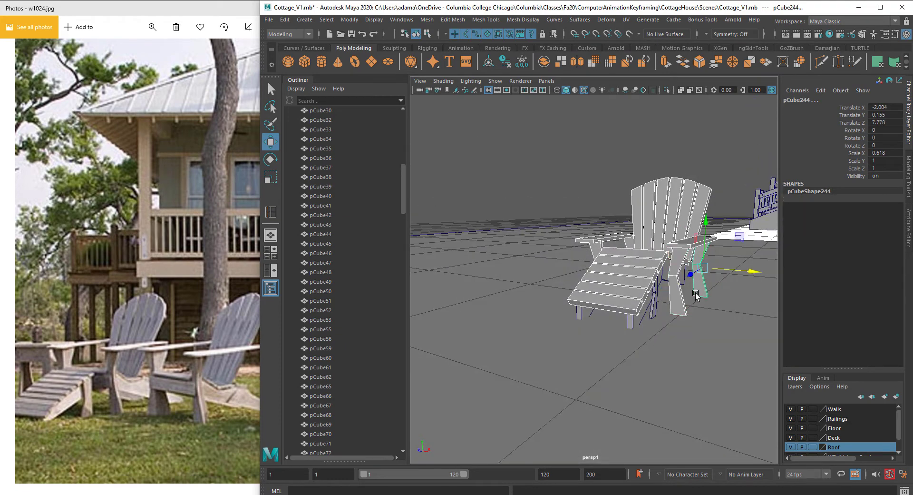
shift+click(654, 308)
shift+click(633, 319)
alt+drag(601, 320, 671, 304)
shift+click(614, 297)
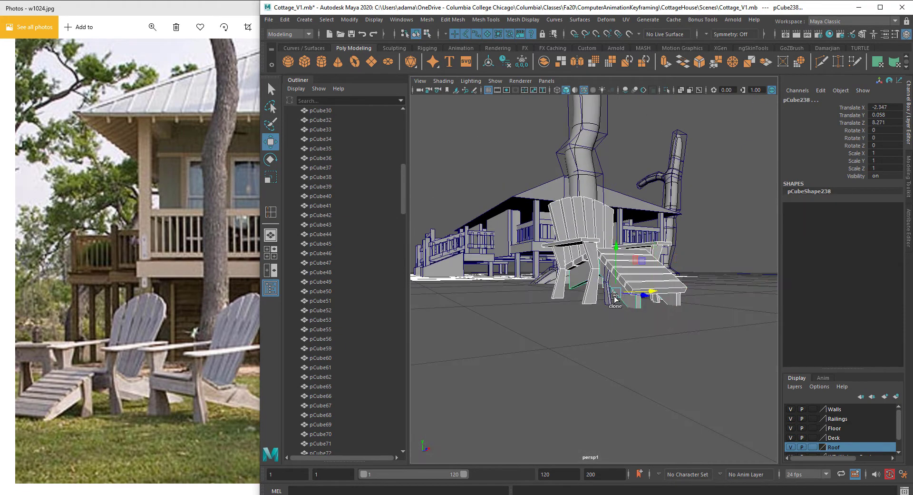
alt+drag(608, 291, 590, 155)
shift+click(606, 292)
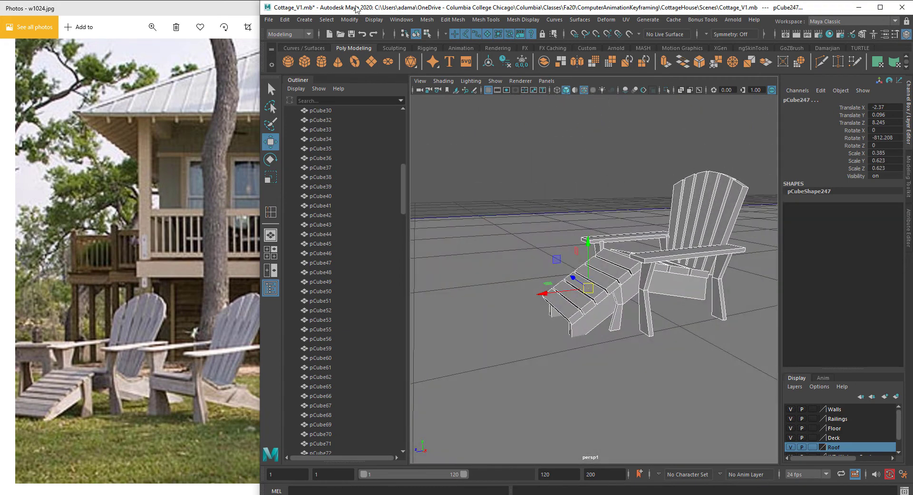
Step: Combine all the chair's pieces into a single mesh
click(426, 20)
mouse_move(453, 56)
click(547, 53)
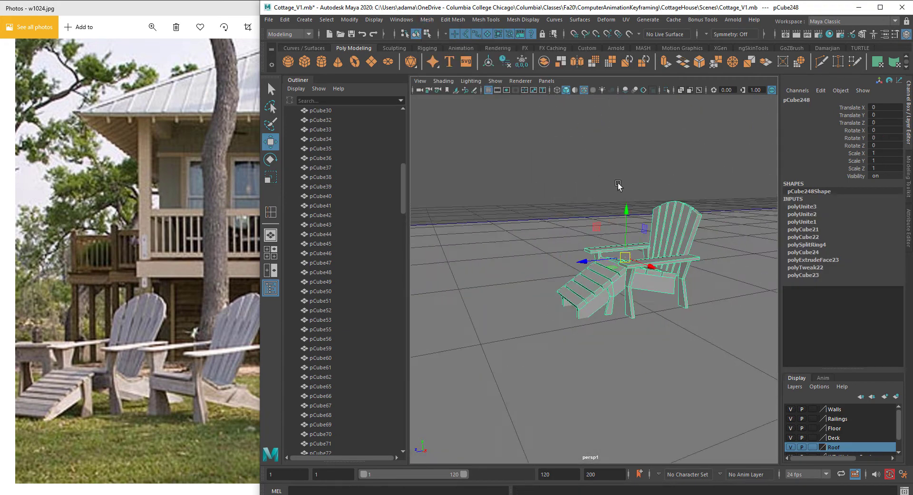
alt+drag(545, 197, 860, 248)
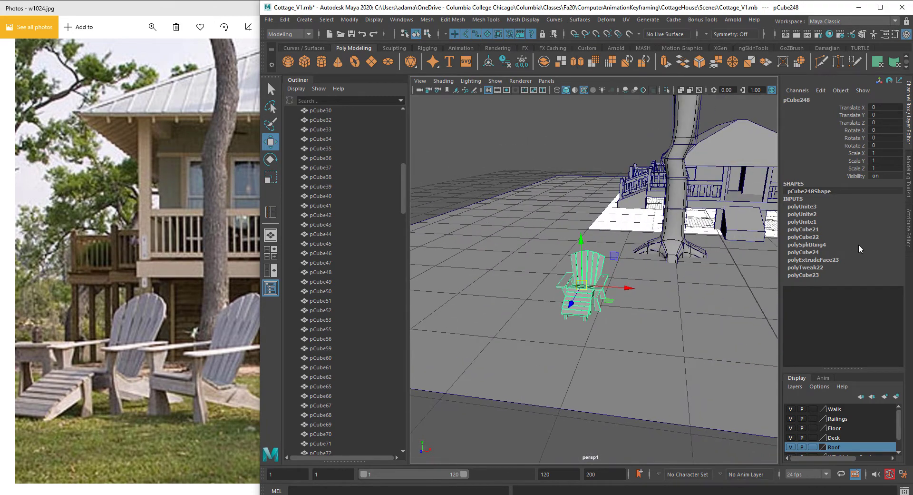
Step: Delete the construction history of the combined chair
click(288, 20)
mouse_move(358, 132)
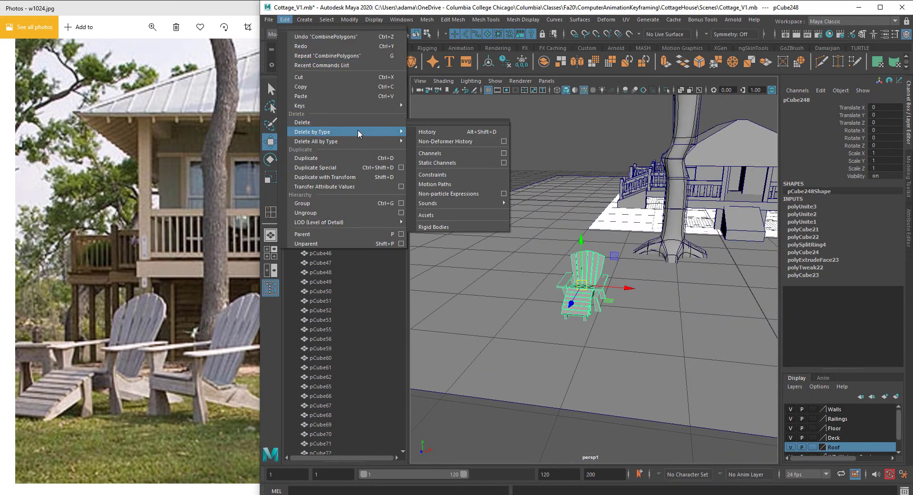
click(425, 132)
alt+drag(579, 262, 598, 271)
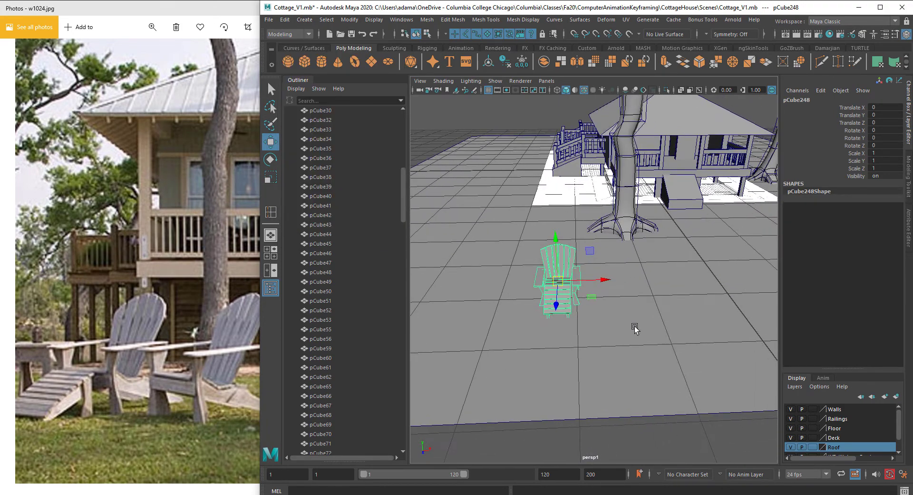
Step: Position the combined chair on the ground to match the arrangement in the reference photo
click(172, 265)
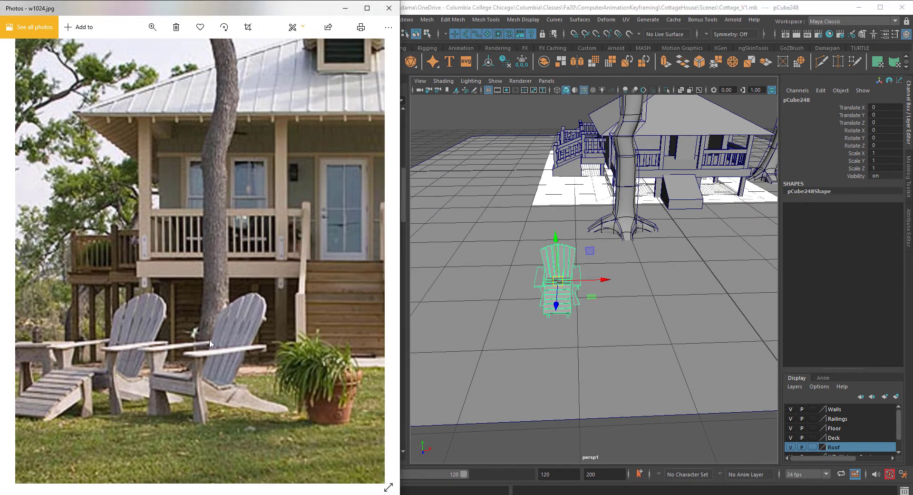
drag(168, 349, 347, 347)
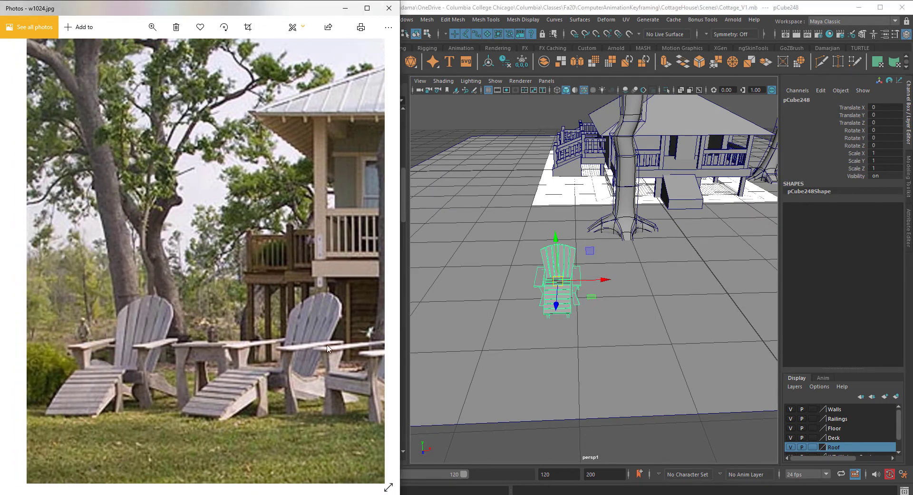
drag(605, 278, 671, 285)
click(255, 332)
click(664, 293)
alt+drag(610, 304, 521, 259)
click(541, 299)
drag(530, 251, 625, 242)
click(559, 292)
click(633, 304)
Step: Duplicate the chair, rotate the copy about -19 degrees, and arrange three chairs side by side as in the photo
key(ctrl+d)
key(e)
key(w)
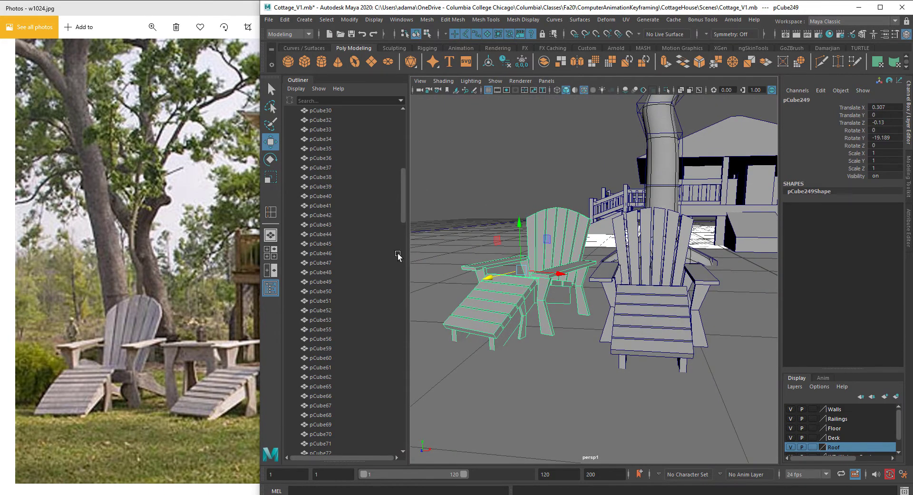
alt+middle_drag(548, 298, 517, 288)
click(147, 311)
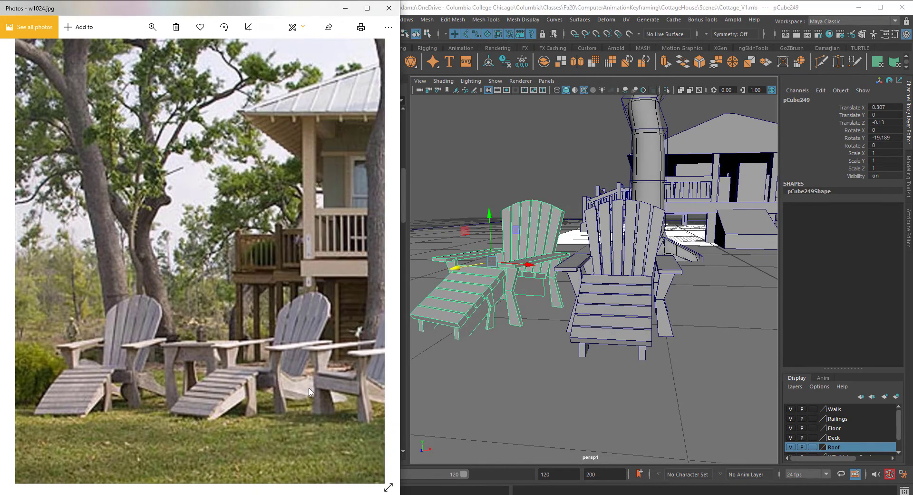
drag(309, 389, 252, 376)
alt+drag(650, 330, 573, 325)
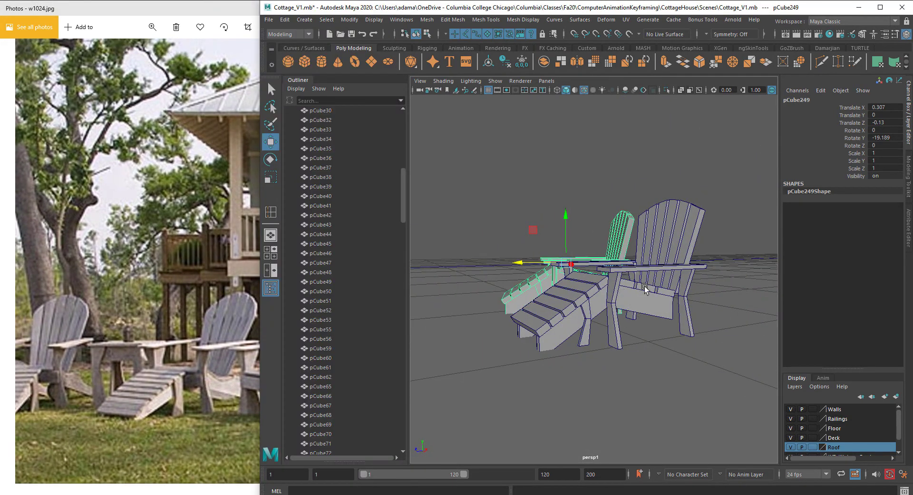
click(192, 380)
mouse_move(500, 333)
alt+mouse_down()
mouse_move(675, 282)
mouse_move(709, 283)
mouse_move(646, 317)
alt+mouse_up()
click(633, 302)
right_drag(675, 243, 674, 282)
click(643, 419)
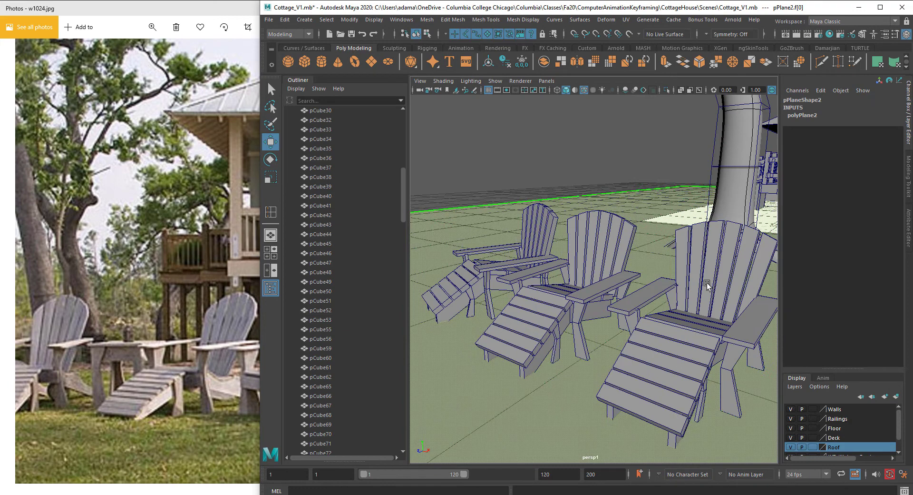
Step: Delete the footrest slats from the front chair copy
right_drag(707, 242, 753, 229)
click(734, 255)
alt+drag(732, 256, 634, 220)
right_drag(579, 165, 580, 191)
click(613, 389)
drag(613, 391, 645, 358)
key(Delete)
double_click(653, 345)
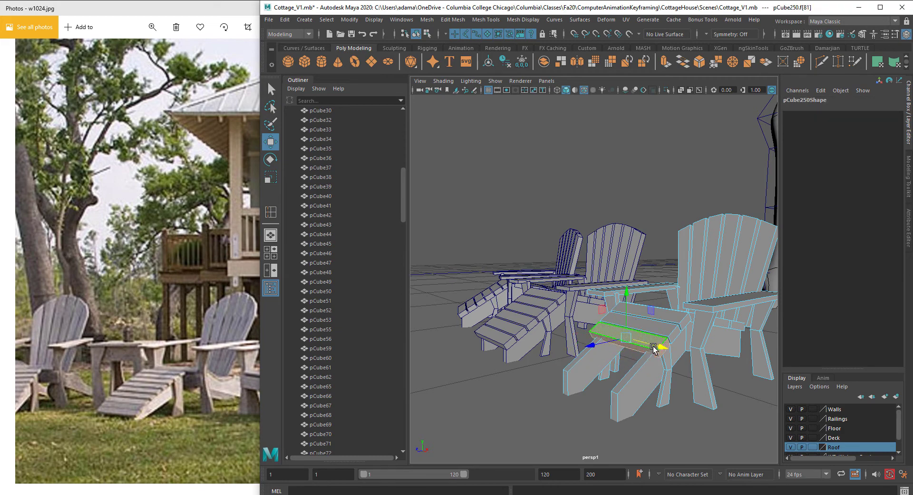
key(Delete)
double_click(660, 340)
double_click(655, 331)
key(Delete)
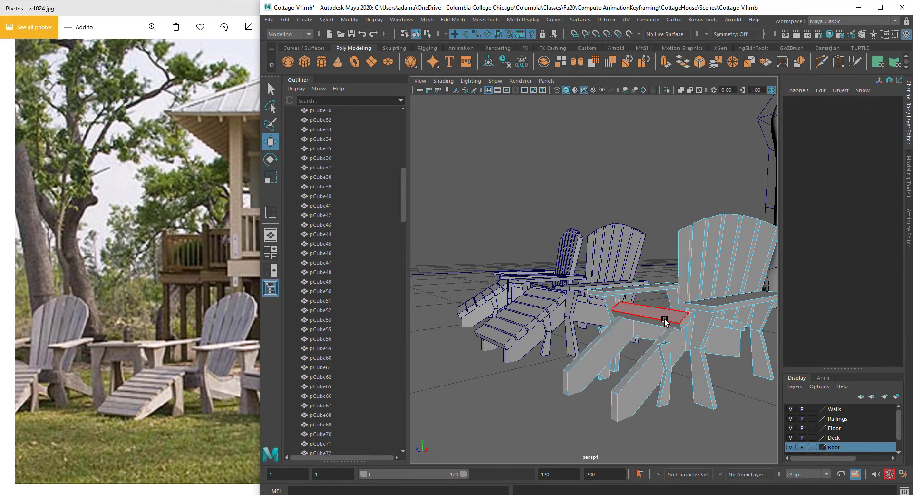
double_click(650, 328)
key(Delete)
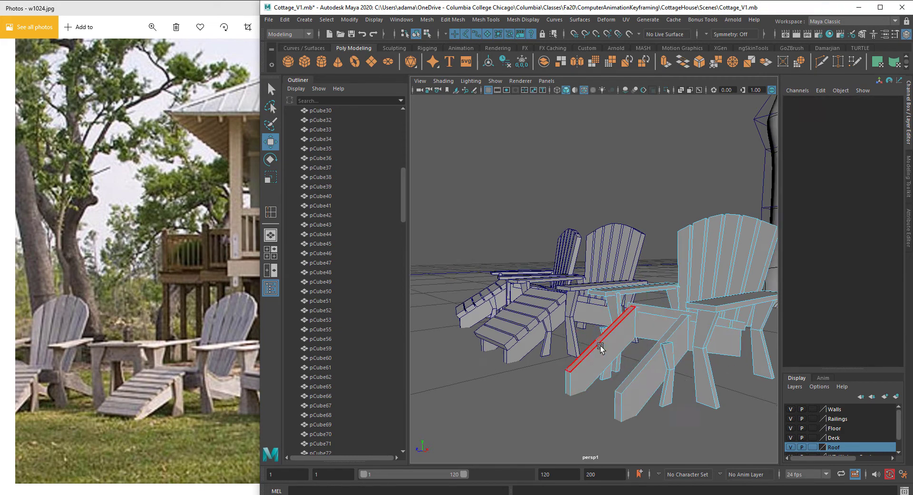
Step: Delete the remaining footrest legs and pieces so the front chair has no footrest
alt+drag(601, 348, 555, 346)
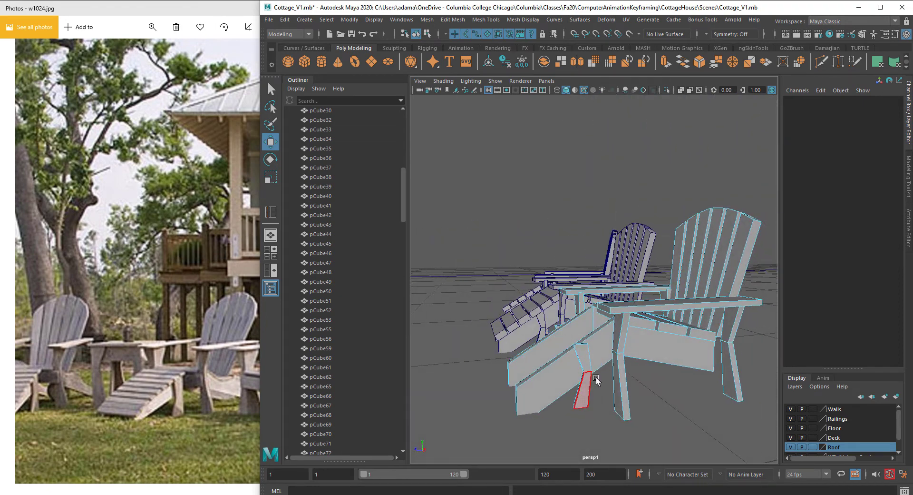
double_click(595, 380)
drag(550, 379, 655, 369)
key(r)
alt+drag(638, 368, 534, 365)
double_click(677, 339)
key(w)
drag(439, 263, 536, 415)
alt+drag(536, 416, 521, 407)
key(Delete)
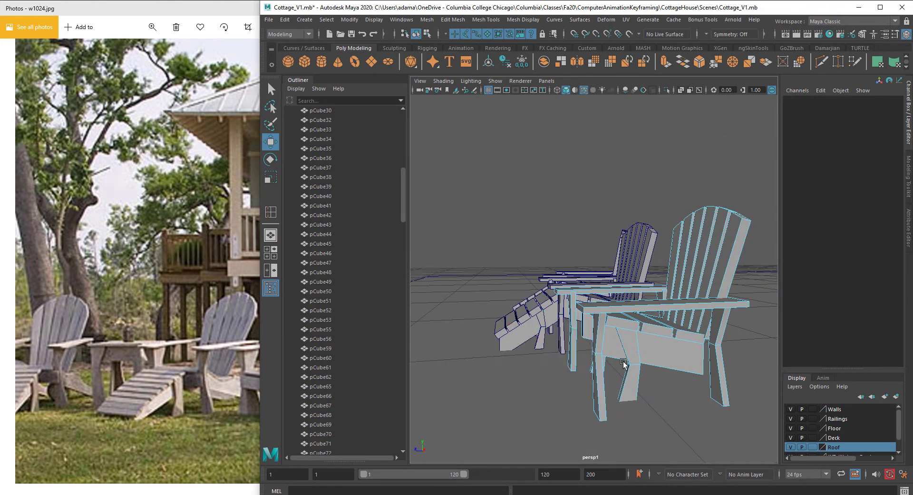
Step: Fill the two open holes left in the chair's frame where the footrest was removed
alt+drag(624, 362, 740, 344)
alt+middle_drag(740, 344, 638, 359)
alt+drag(638, 359, 603, 352)
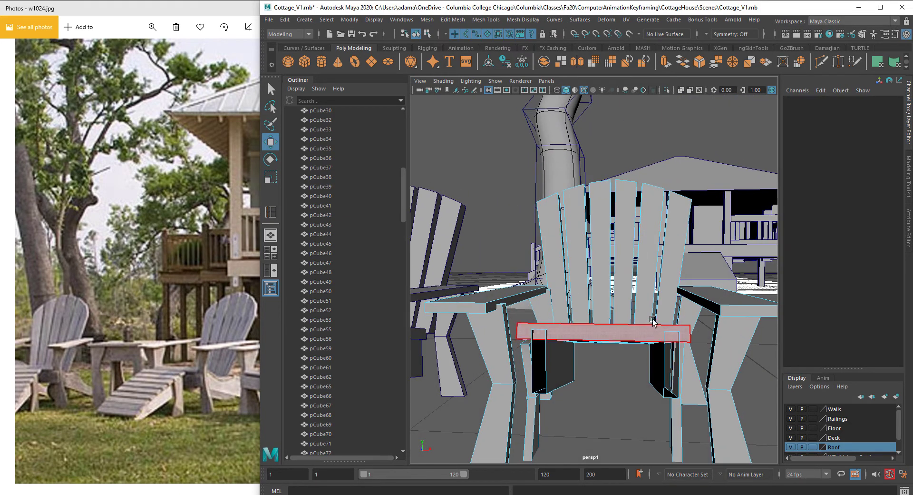
right_drag(653, 322, 656, 224)
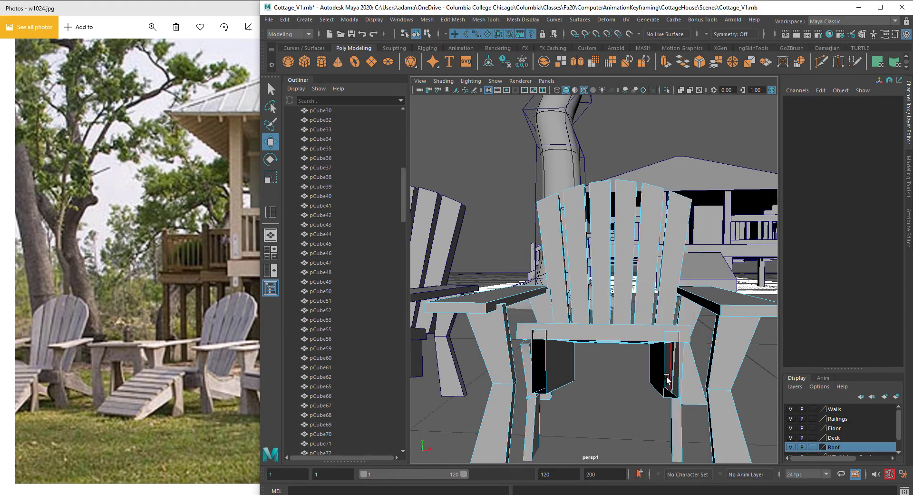
double_click(667, 379)
right_click(667, 380)
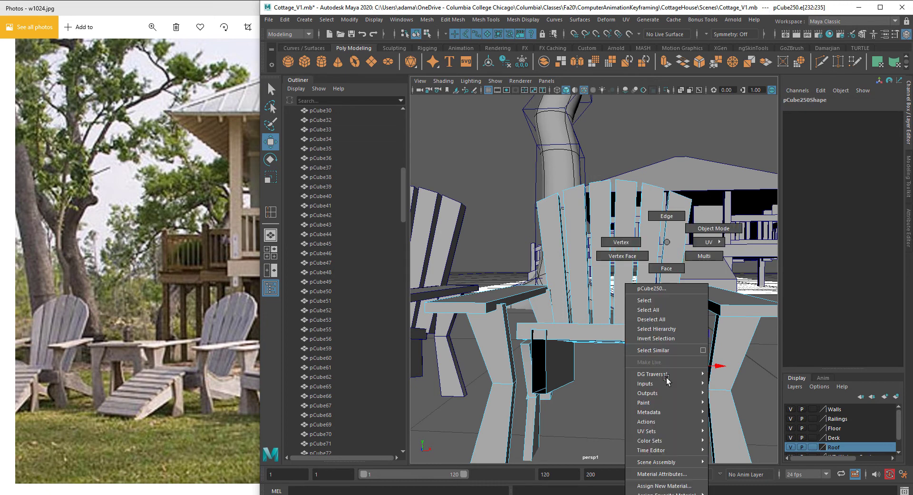
shift+right_click(667, 379)
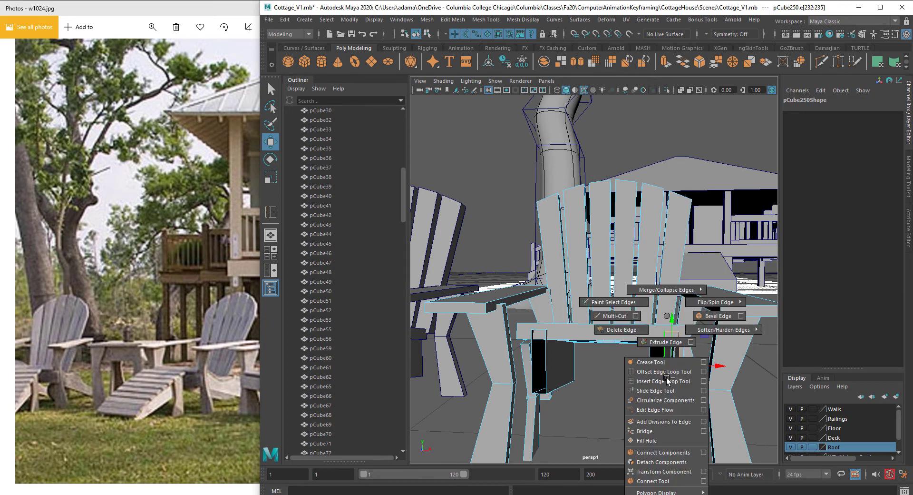
click(663, 440)
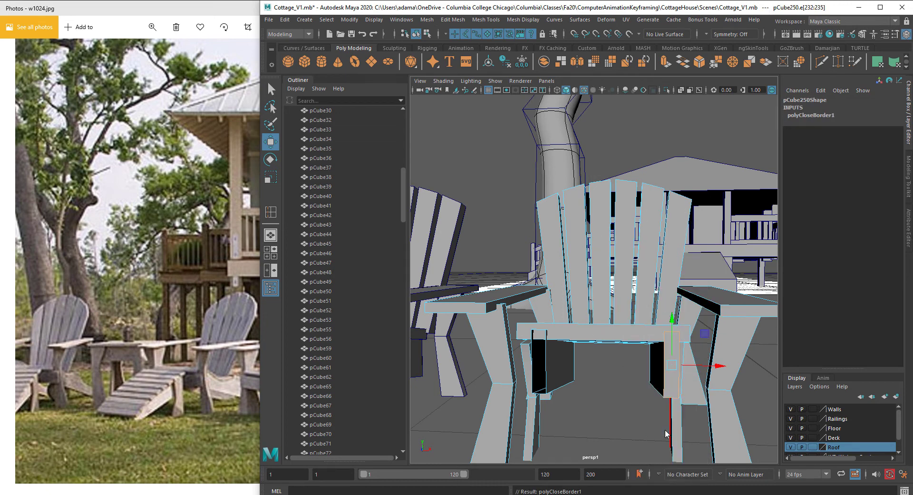
shift+right_click(548, 379)
click(542, 434)
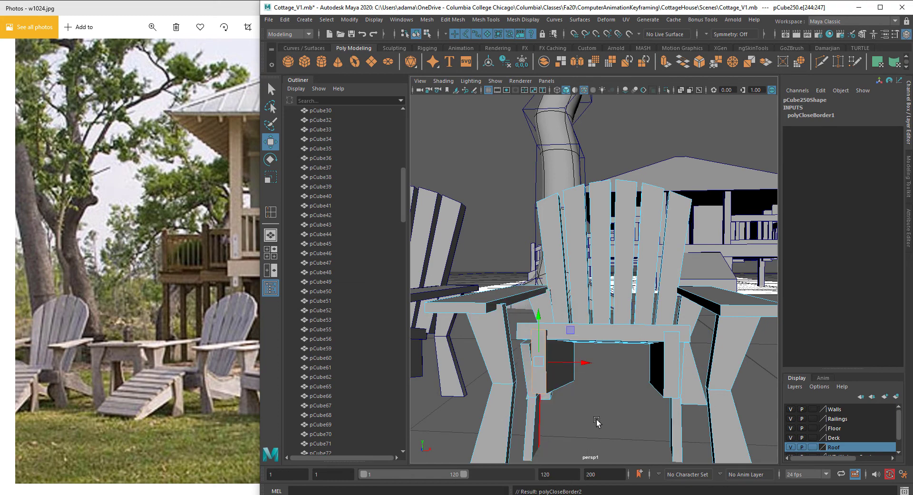
Step: Delete the leftover faces under the chair's seat where the footrest was attached
scroll(612, 381, down, 10)
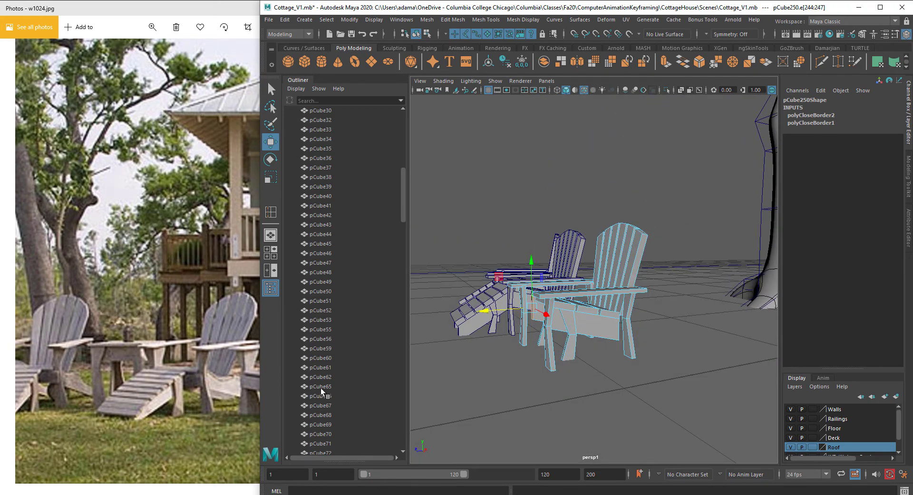
click(250, 378)
click(510, 323)
scroll(510, 323, up, 5)
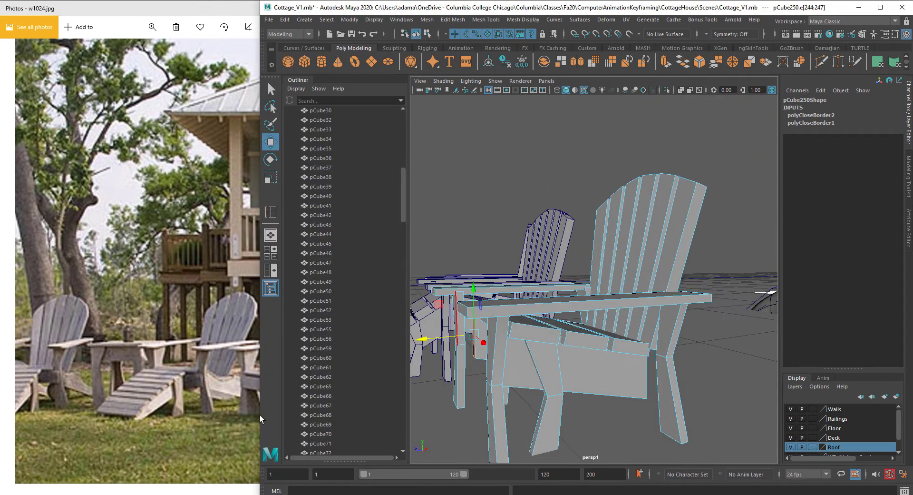
click(167, 414)
double_click(561, 379)
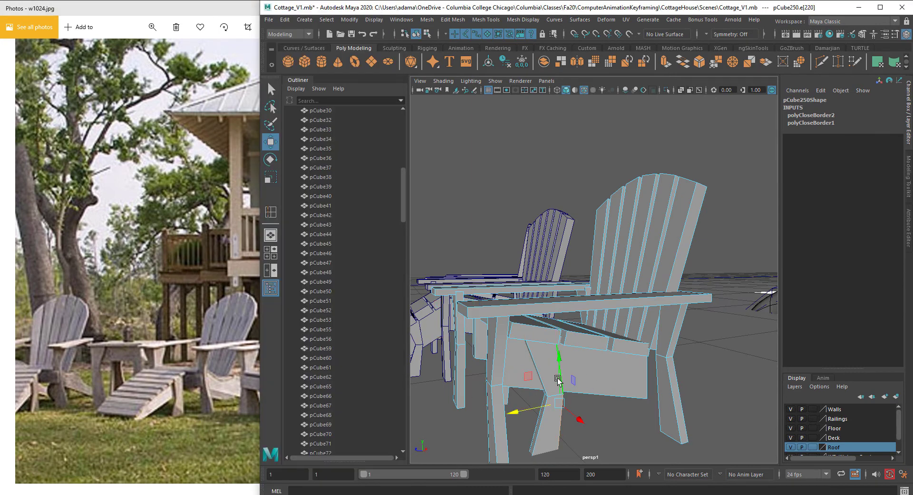
right_drag(559, 381, 557, 268)
double_click(546, 381)
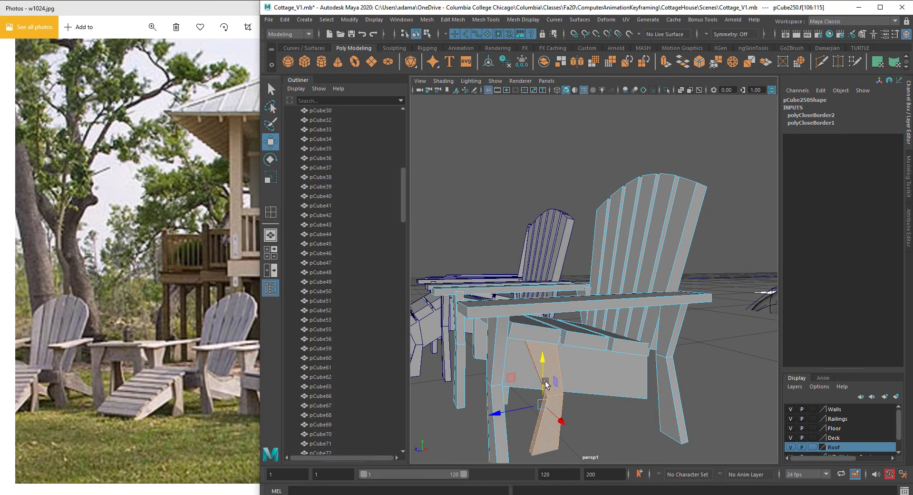
key(Delete)
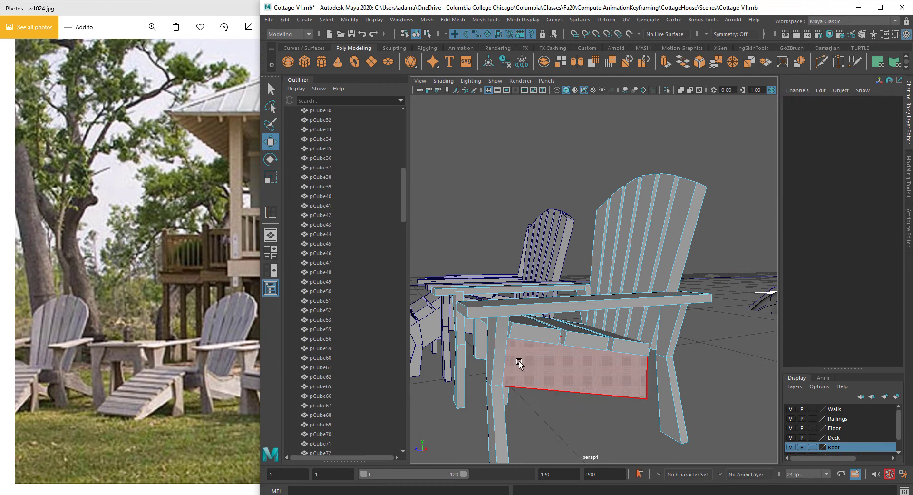
alt+drag(520, 364, 592, 375)
double_click(597, 383)
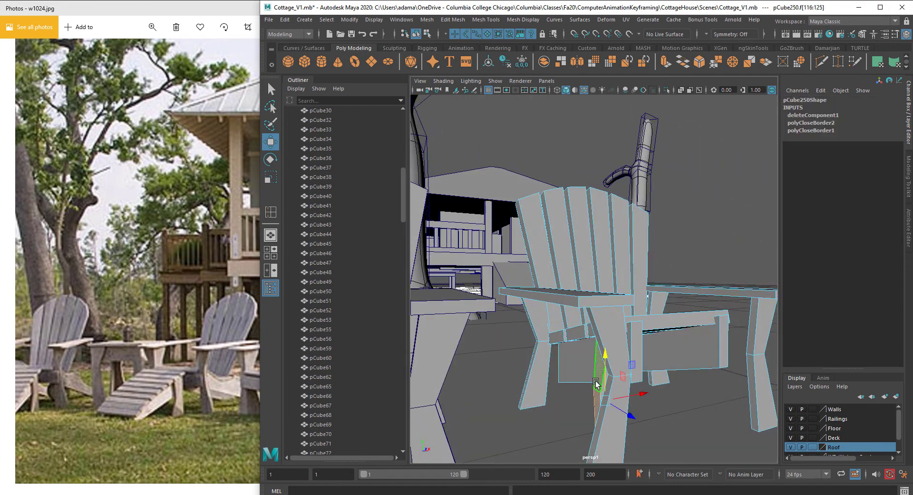
key(Delete)
Step: Select the chair's front leg faces and move them to reposition the legs
double_click(613, 361)
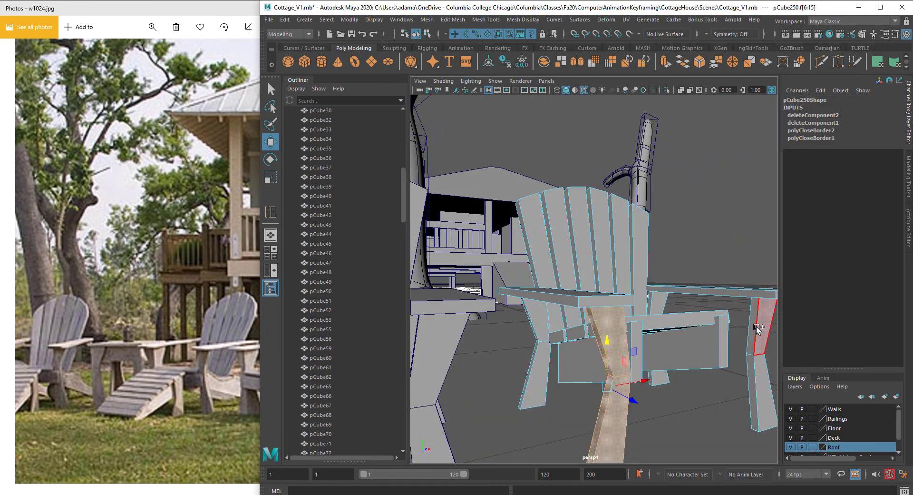
shift+double_click(758, 329)
scroll(750, 329, down, 5)
alt+drag(750, 330, 517, 308)
alt+drag(511, 278, 577, 304)
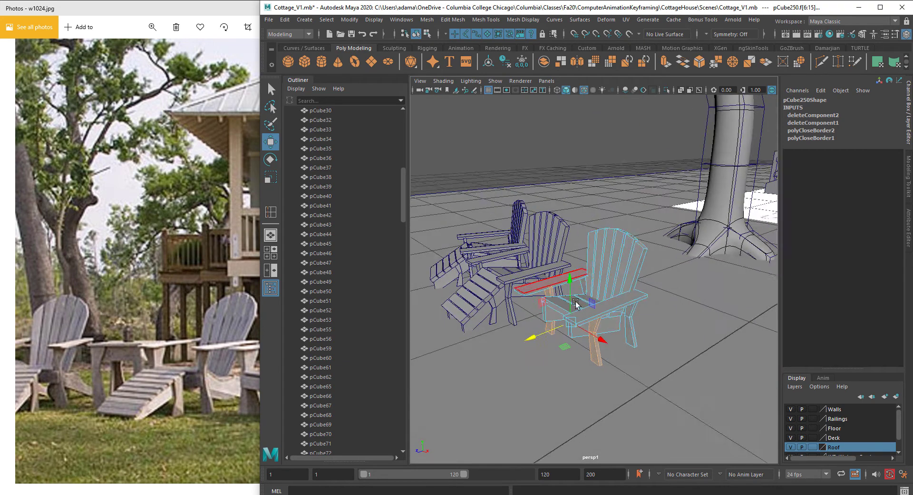
alt+right_drag(577, 304, 550, 375)
click(539, 384)
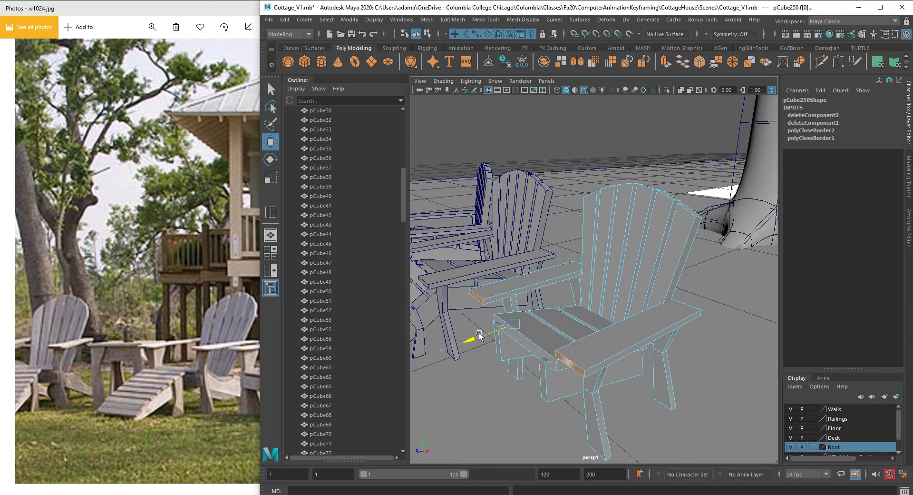
alt+drag(480, 335, 647, 300)
alt+right_drag(647, 300, 606, 302)
right_drag(613, 255, 664, 226)
alt+right_drag(623, 286, 557, 327)
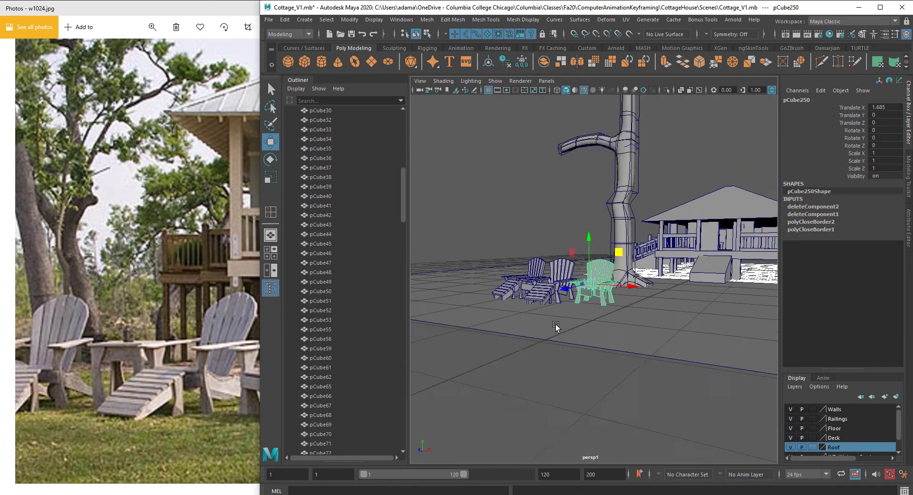
Step: Compare with the reference photo and rotate the middle chair about -3 degrees around Y
alt+drag(556, 327, 625, 354)
key(alt+Tab)
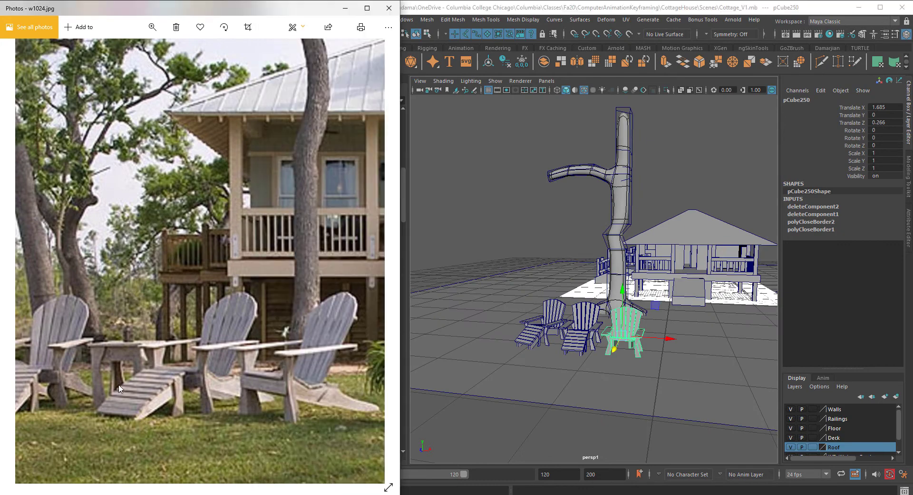
scroll(637, 328, up, 5)
key(alt+Tab)
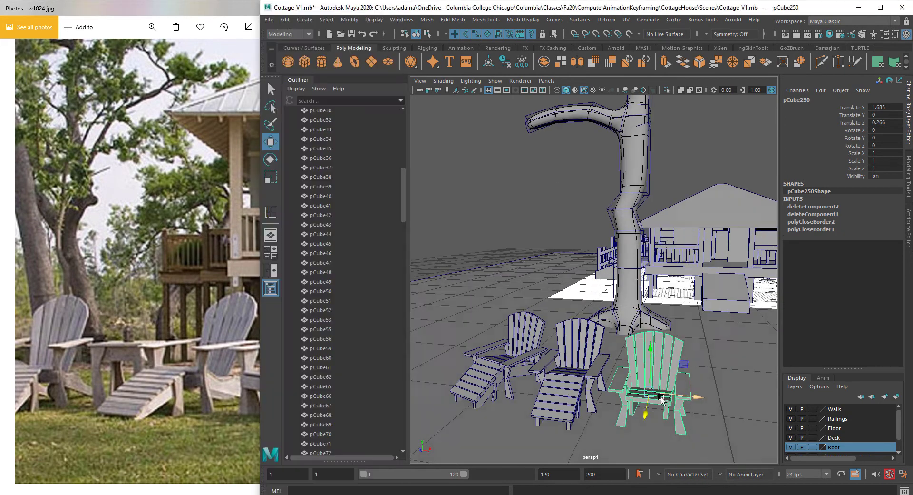
key(e)
drag(664, 419, 652, 421)
click(574, 388)
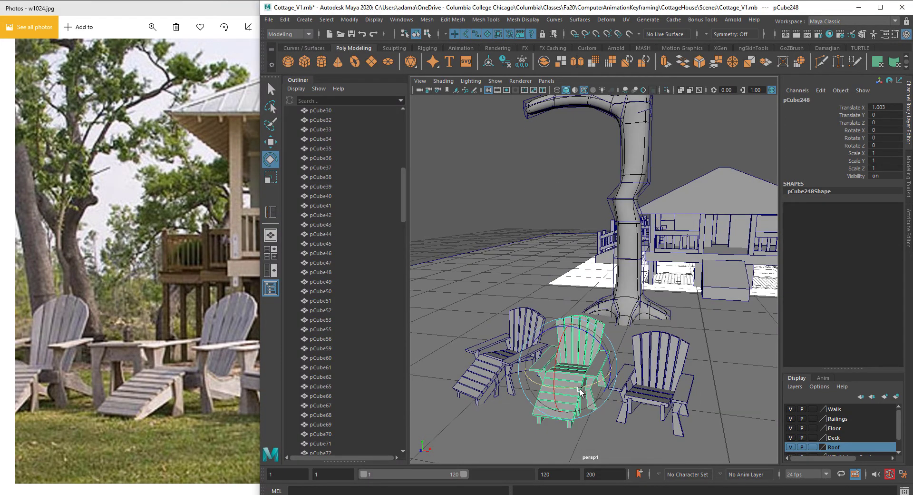
drag(580, 407, 573, 407)
Step: Save the scene
scroll(618, 372, down, 5)
mouse_move(620, 372)
alt+mouse_down()
mouse_move(623, 358)
mouse_move(618, 368)
alt+mouse_up()
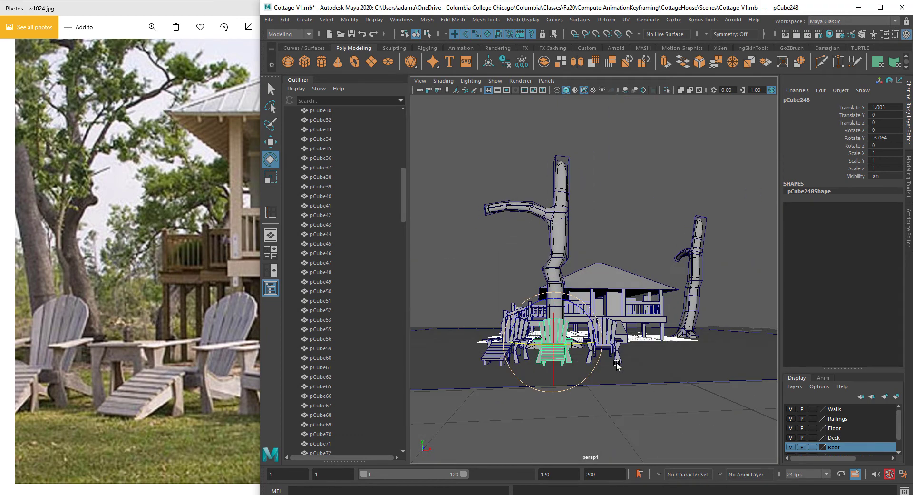
scroll(661, 359, up, 3)
key(ctrl+s)
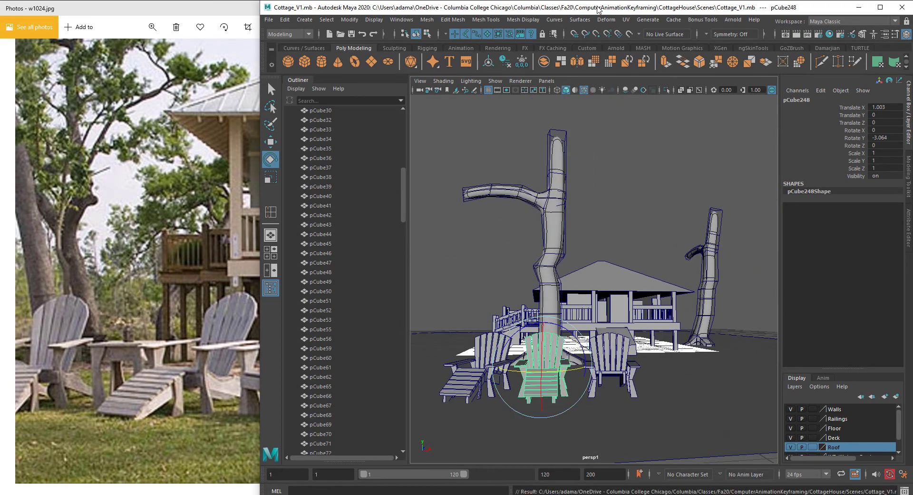
Step: Examine the reference photo, panning and zooming around the cottage and chairs
click(223, 143)
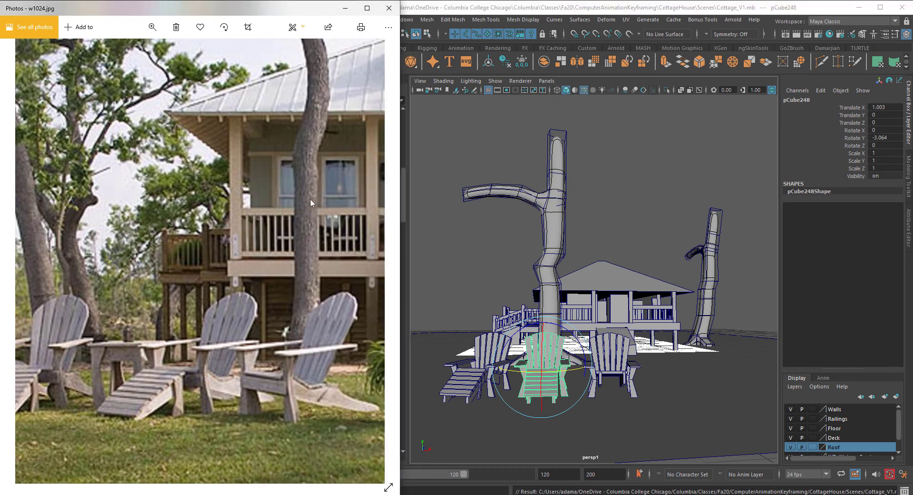
drag(305, 288, 233, 284)
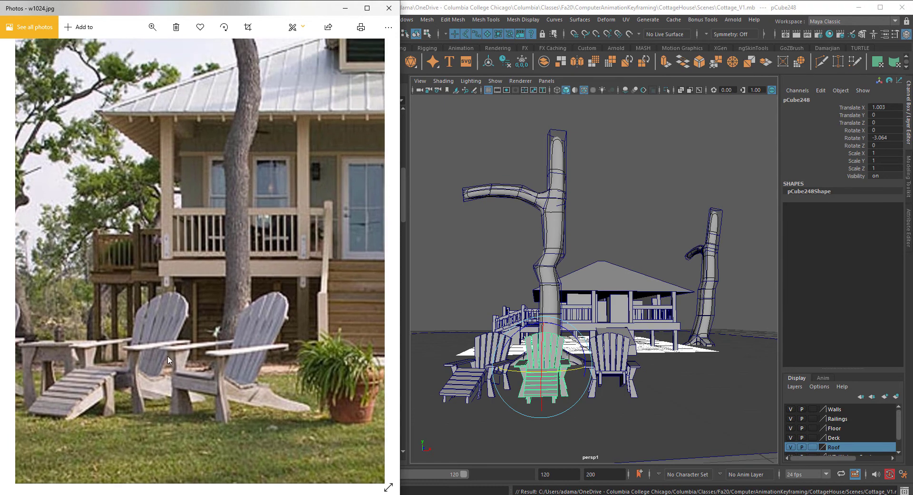
alt+drag(641, 347, 626, 360)
click(150, 301)
drag(168, 260, 210, 278)
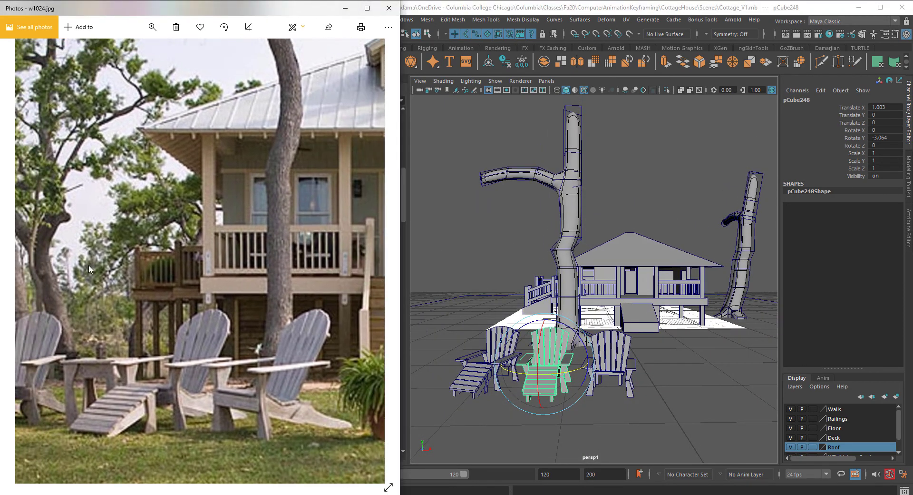
drag(89, 264, 192, 278)
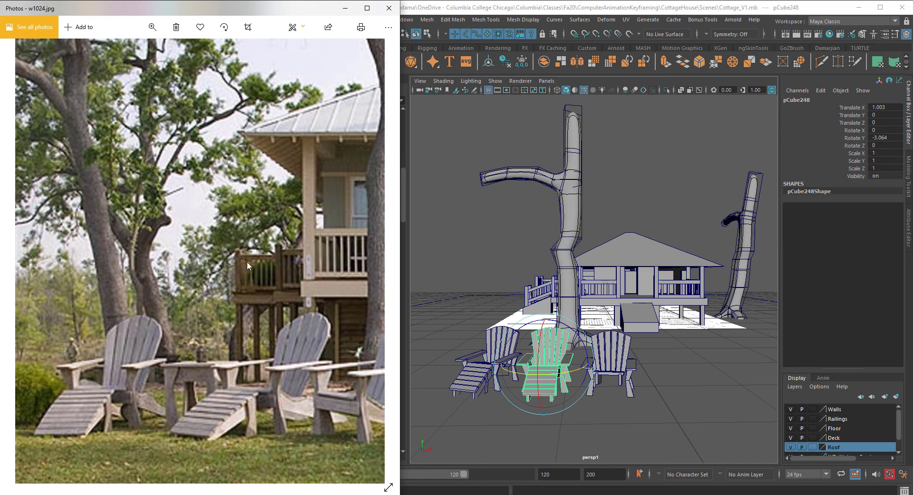
drag(247, 261, 249, 281)
drag(83, 309, 10, 319)
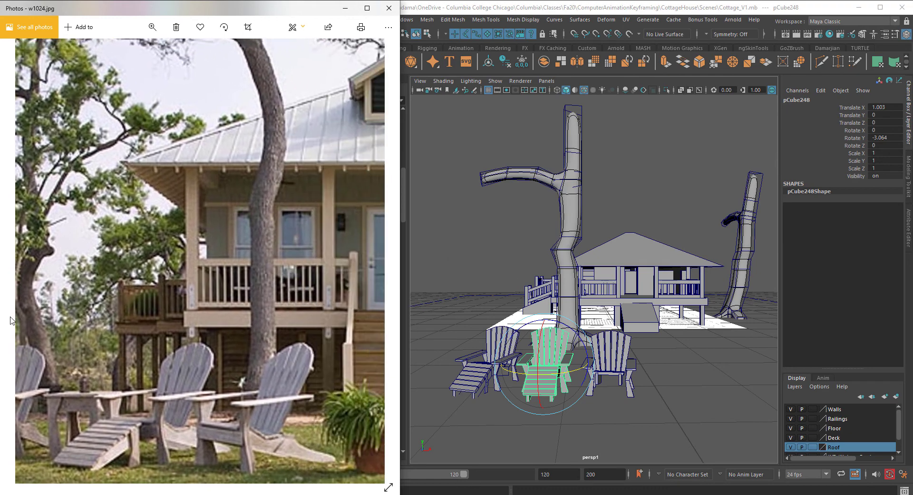
scroll(242, 284, down, 5)
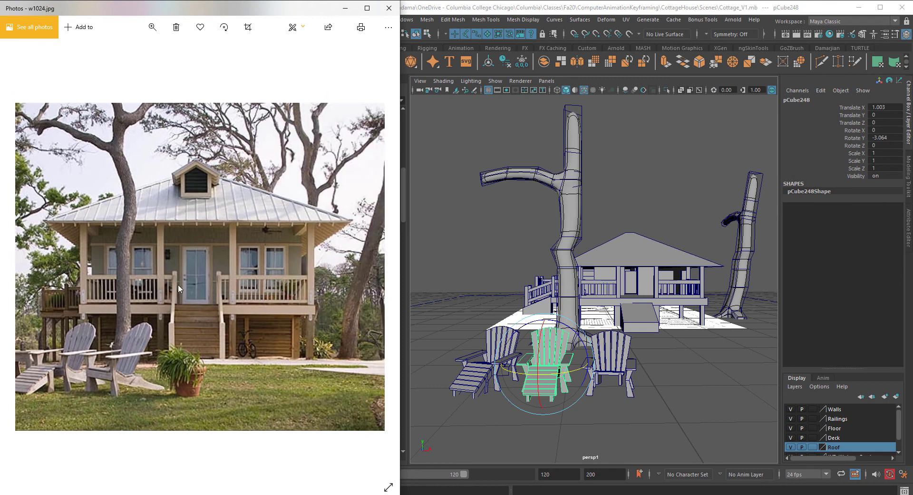
drag(178, 284, 311, 301)
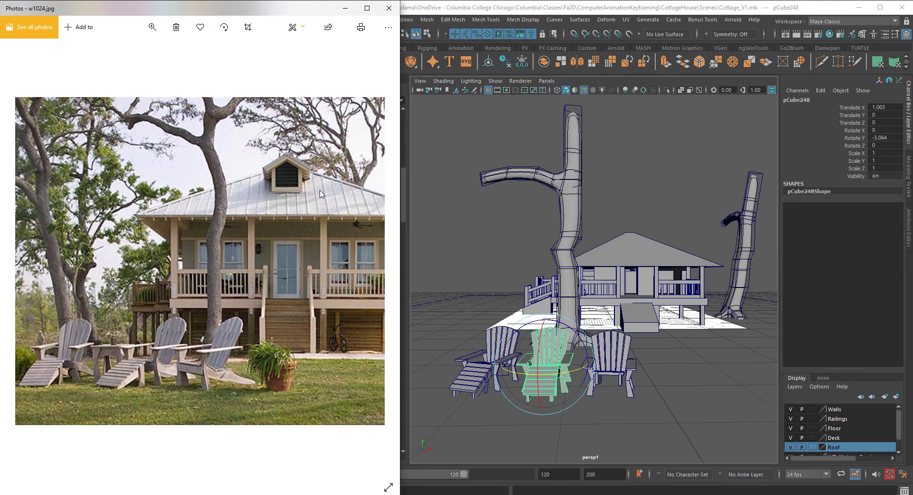
drag(322, 194, 257, 152)
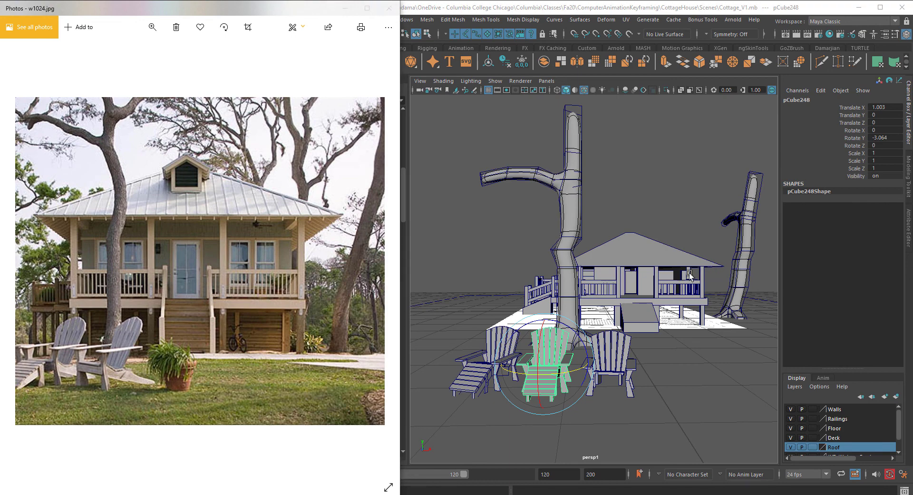
Step: Move the tall thin block from beside the right tree onto the cottage roof
click(691, 275)
click(301, 190)
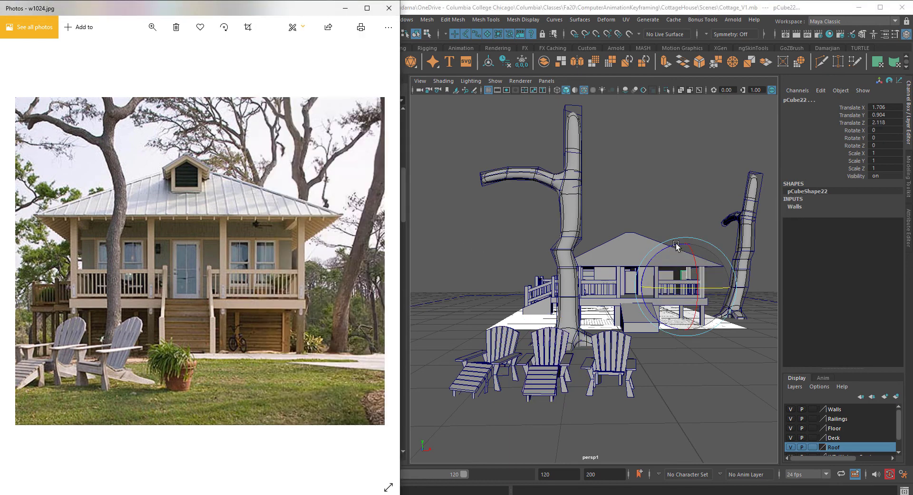
alt+drag(678, 245, 628, 291)
scroll(684, 315, down, 3)
alt+middle_drag(685, 315, 636, 344)
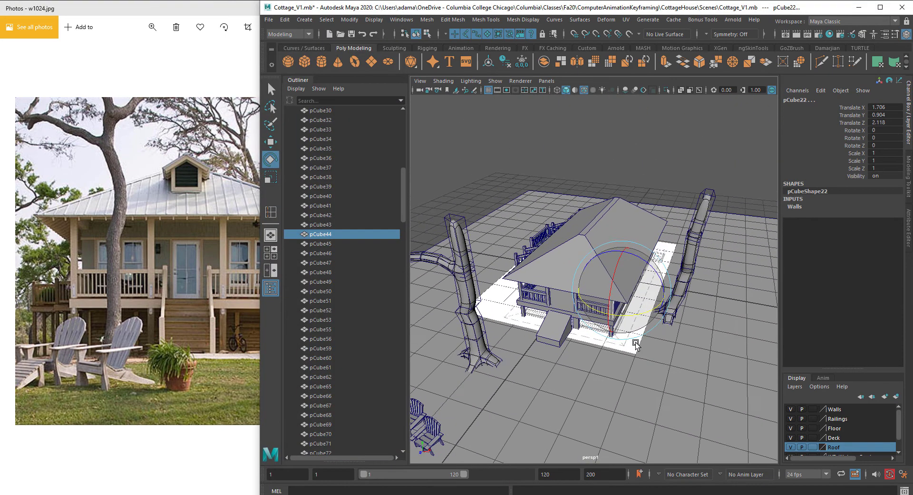
click(690, 281)
key(w)
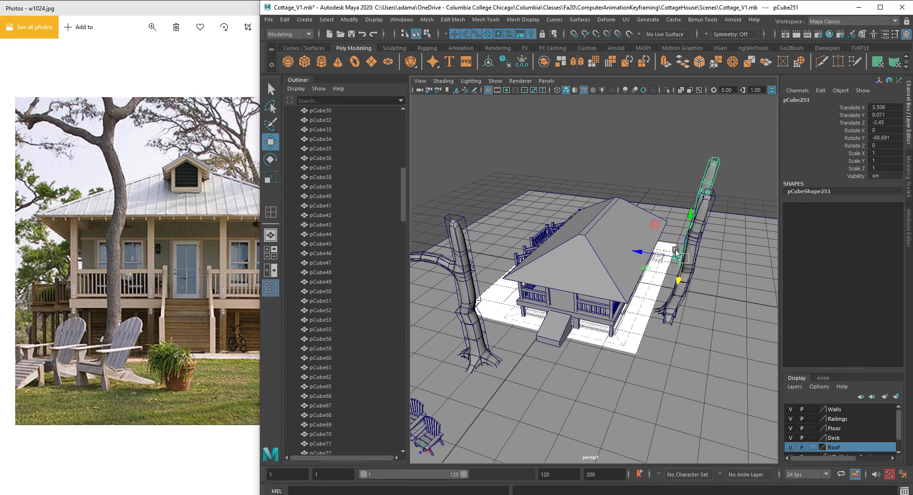
drag(641, 255, 587, 236)
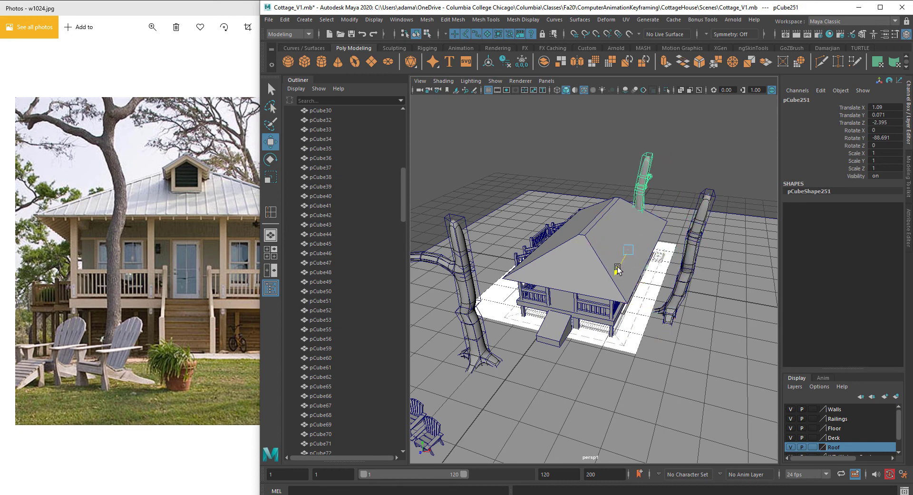
alt+drag(621, 264, 630, 299)
click(138, 362)
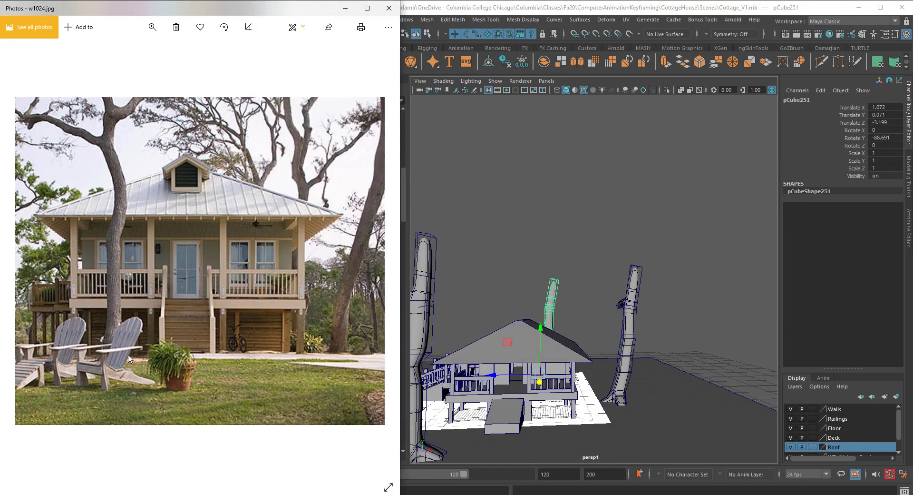
drag(225, 356, 209, 353)
alt+middle_drag(606, 344, 690, 257)
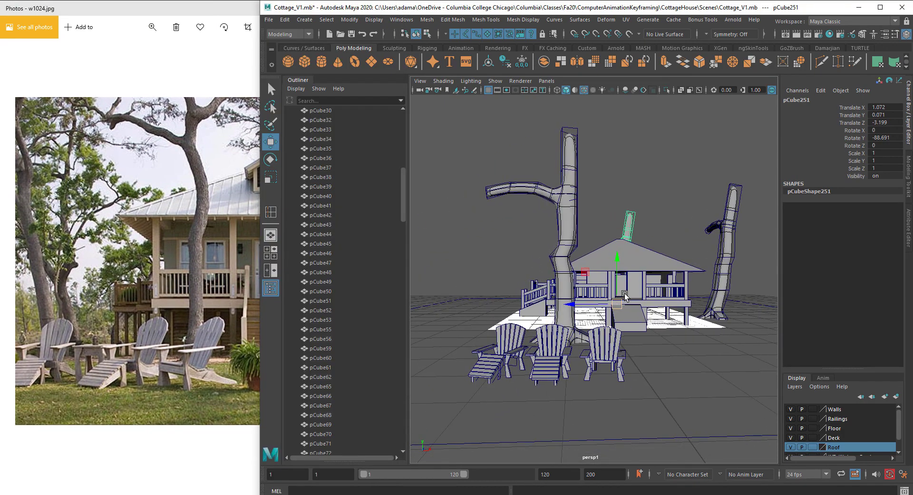